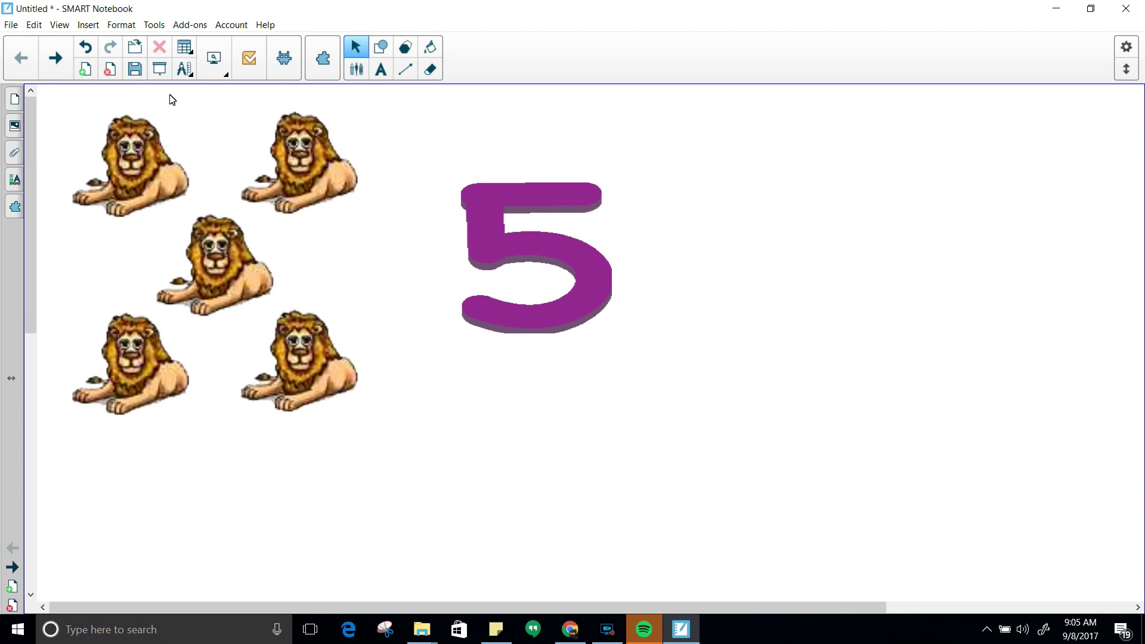
# - Display the page with the lions and the number 5 in Full Screen view
pyautogui.click(69, 26)
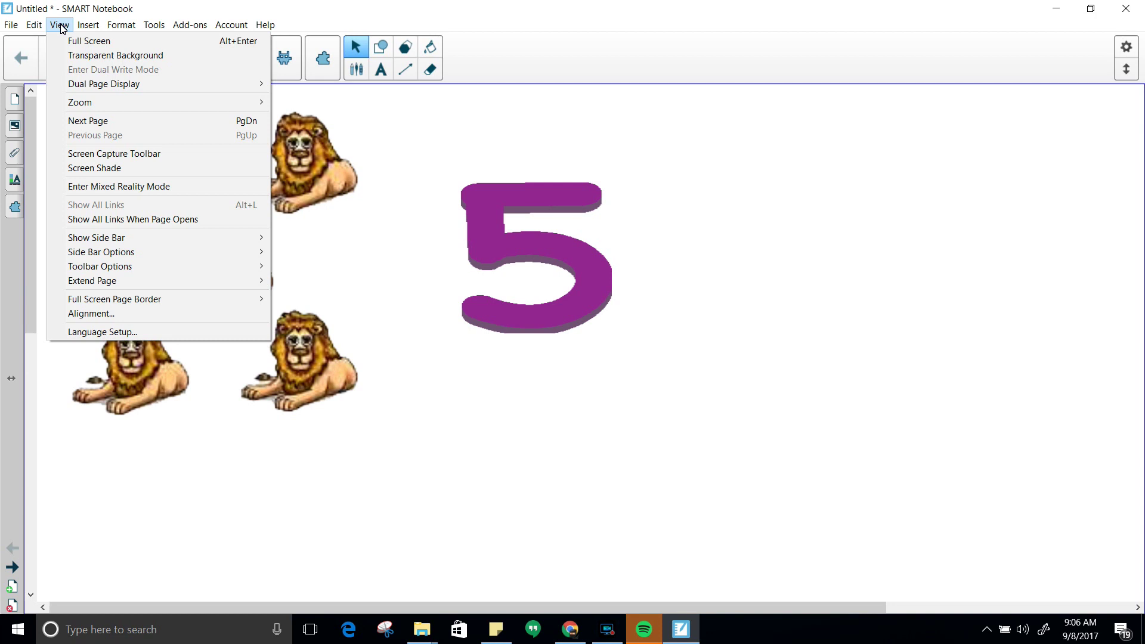
pyautogui.click(435, 146)
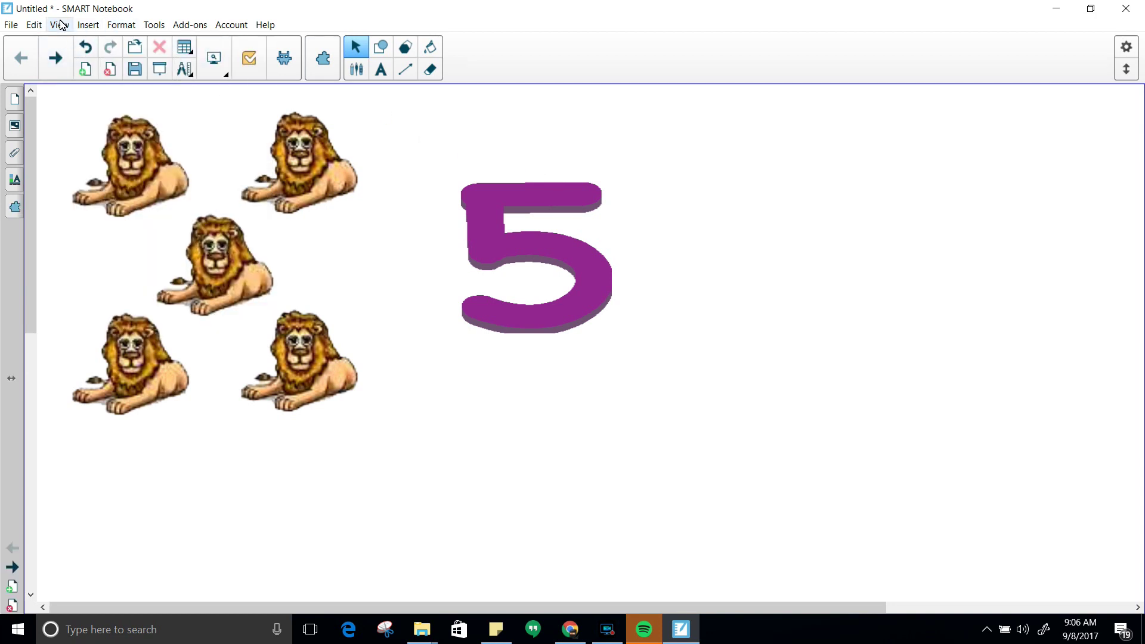
pyautogui.click(216, 71)
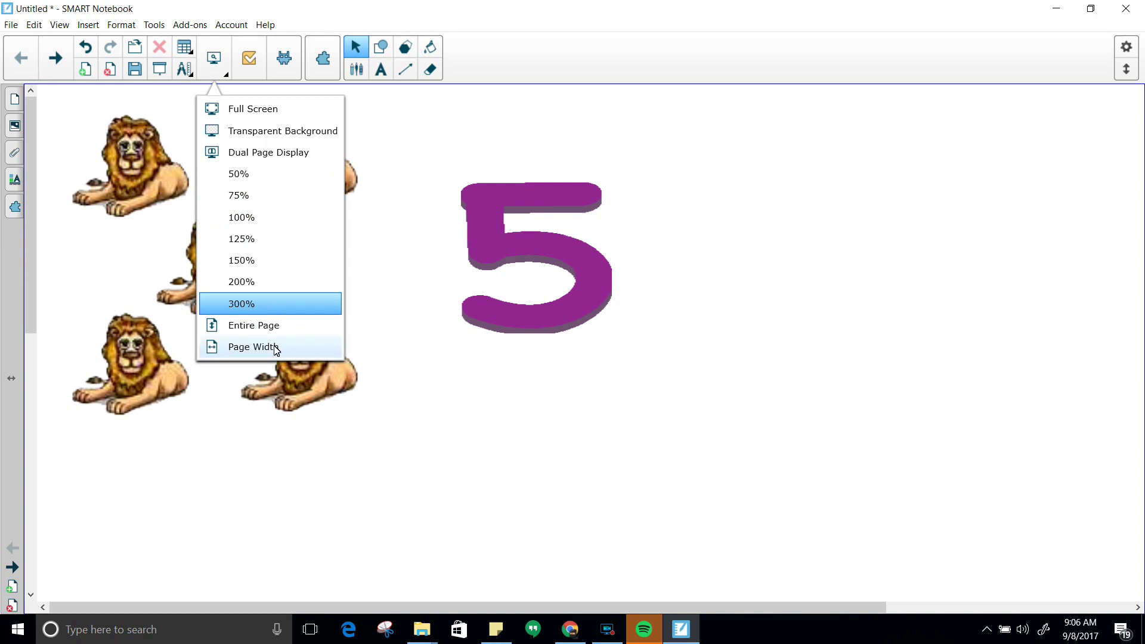
pyautogui.click(287, 115)
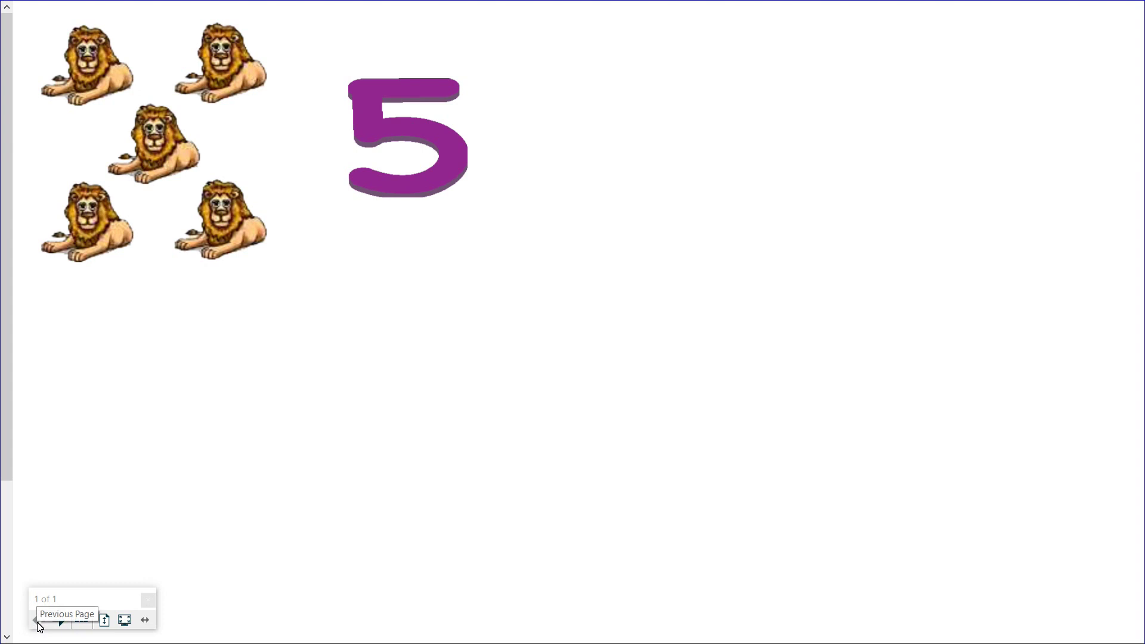
# - Expand the full-screen toolbar, review its additional tools and options, and exit Full Screen
pyautogui.click(81, 621)
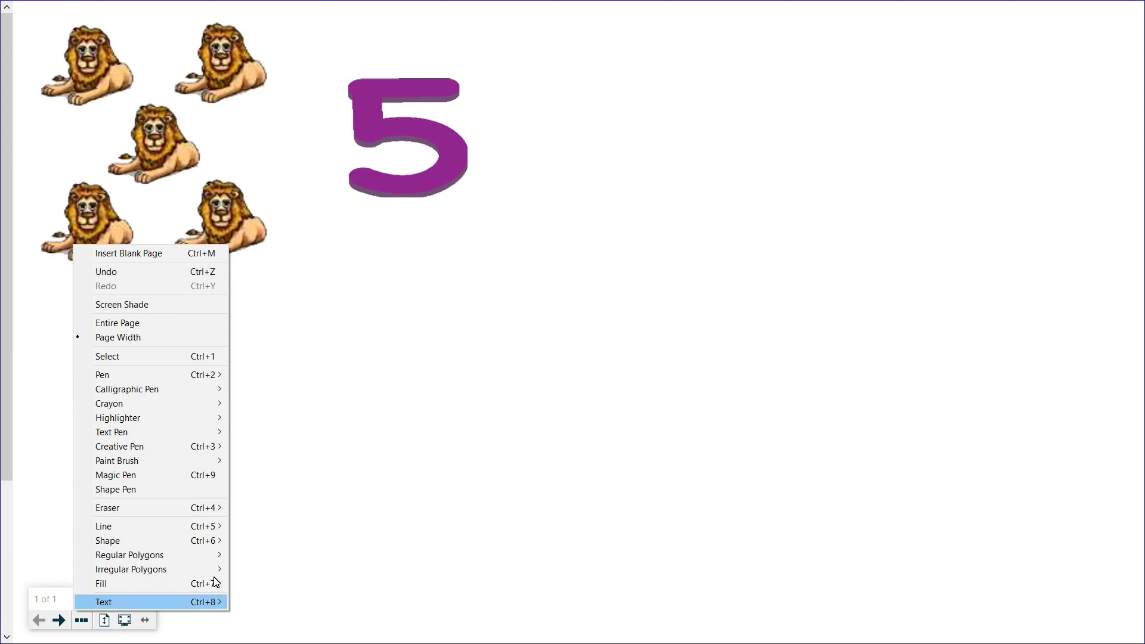
pyautogui.click(236, 571)
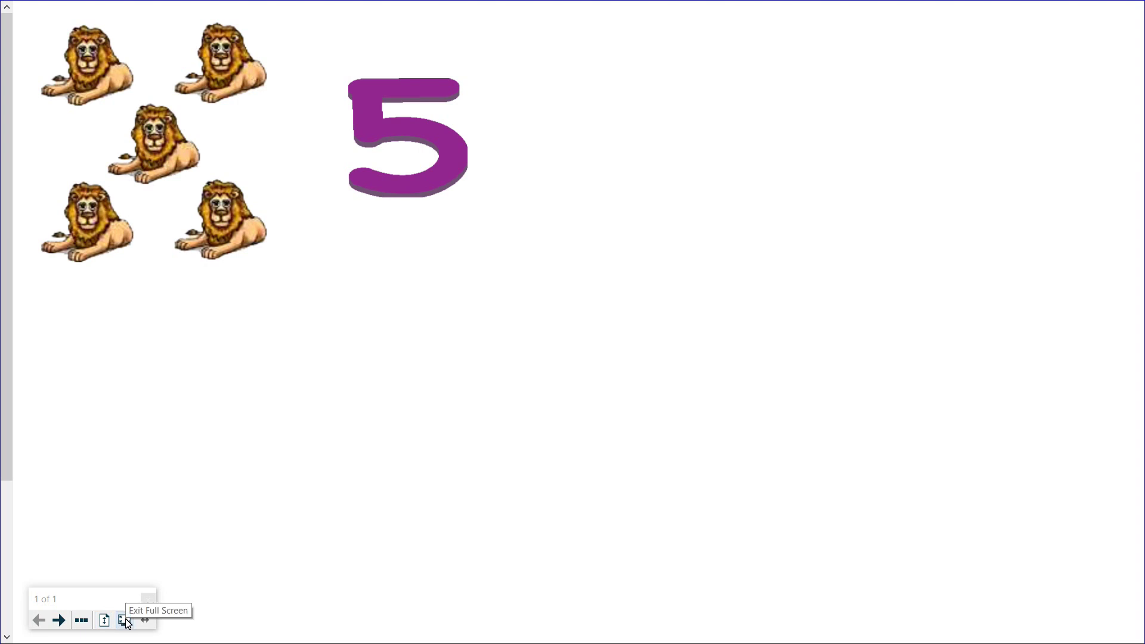
pyautogui.click(146, 620)
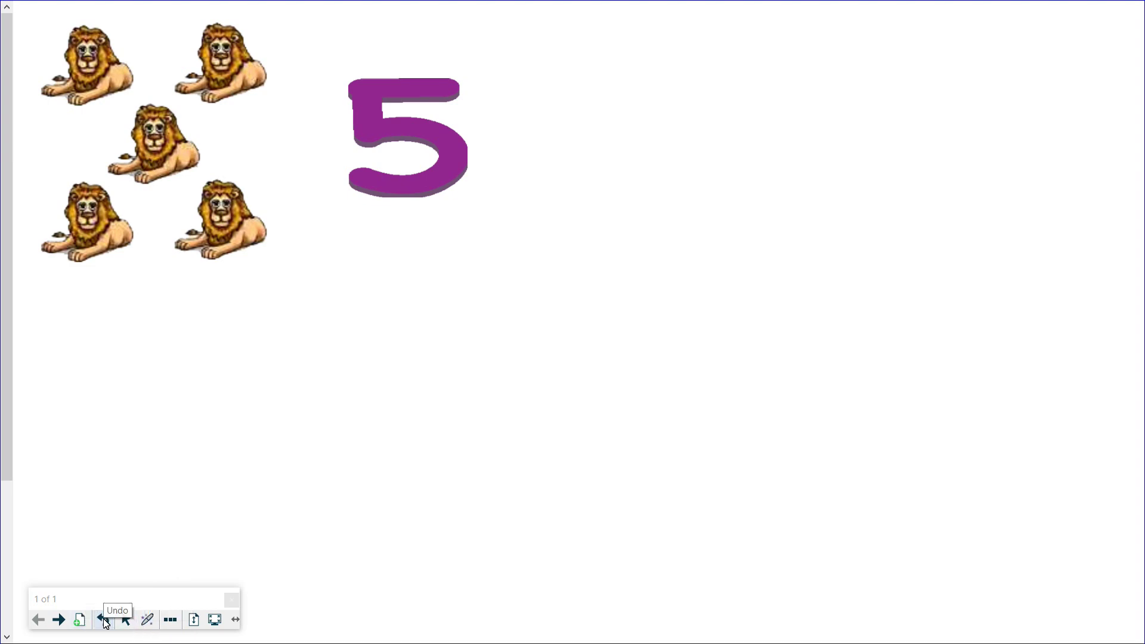
pyautogui.click(127, 620)
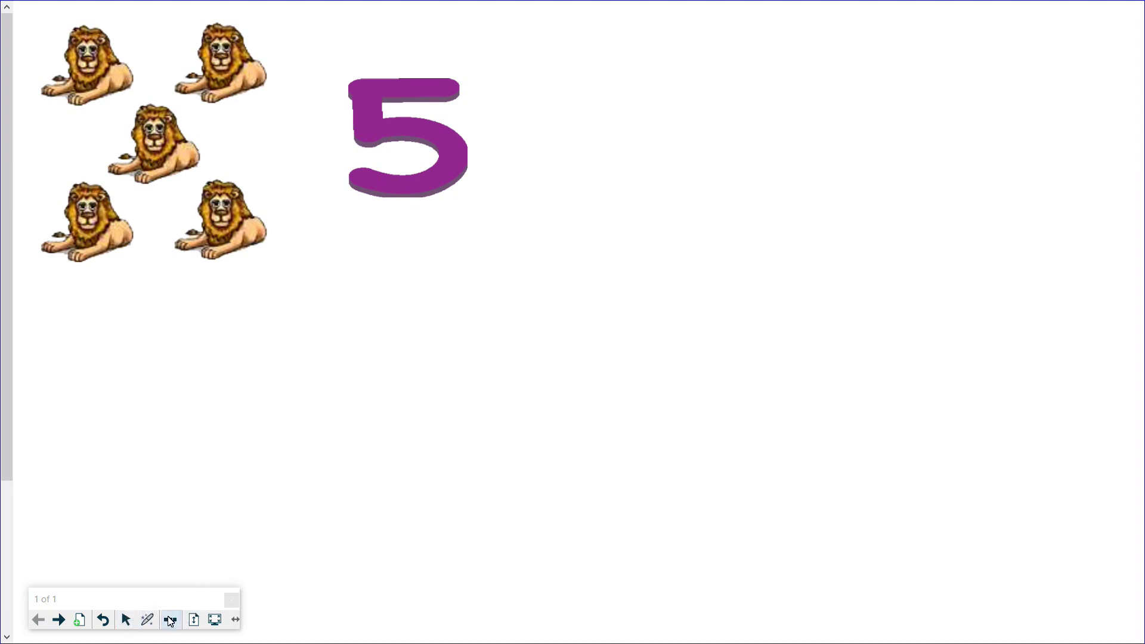
pyautogui.click(170, 622)
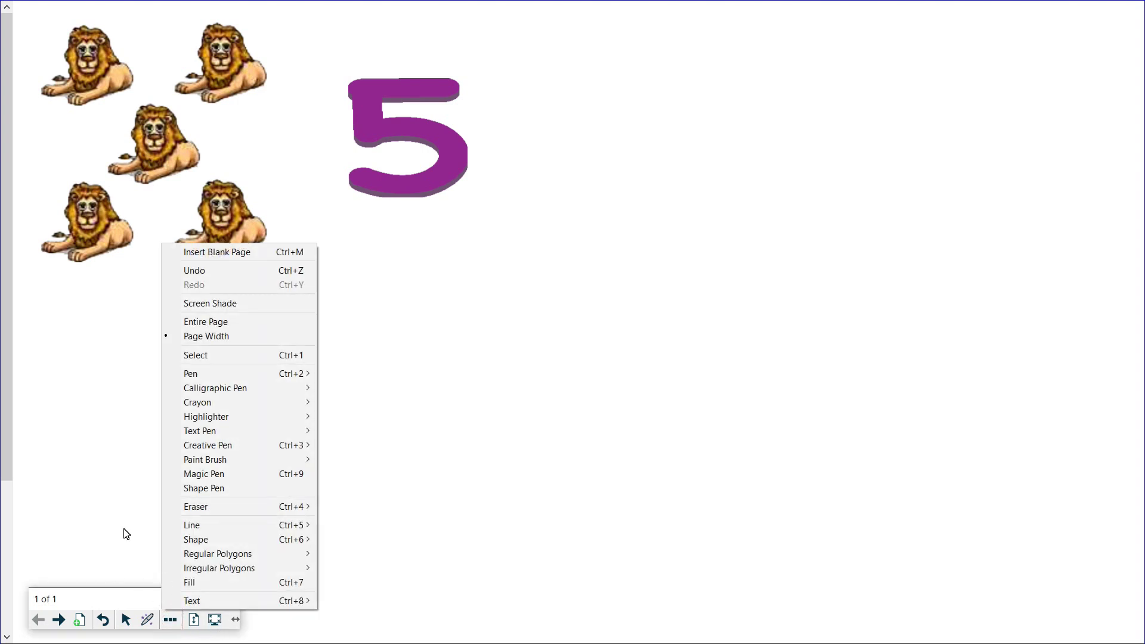
pyautogui.click(213, 621)
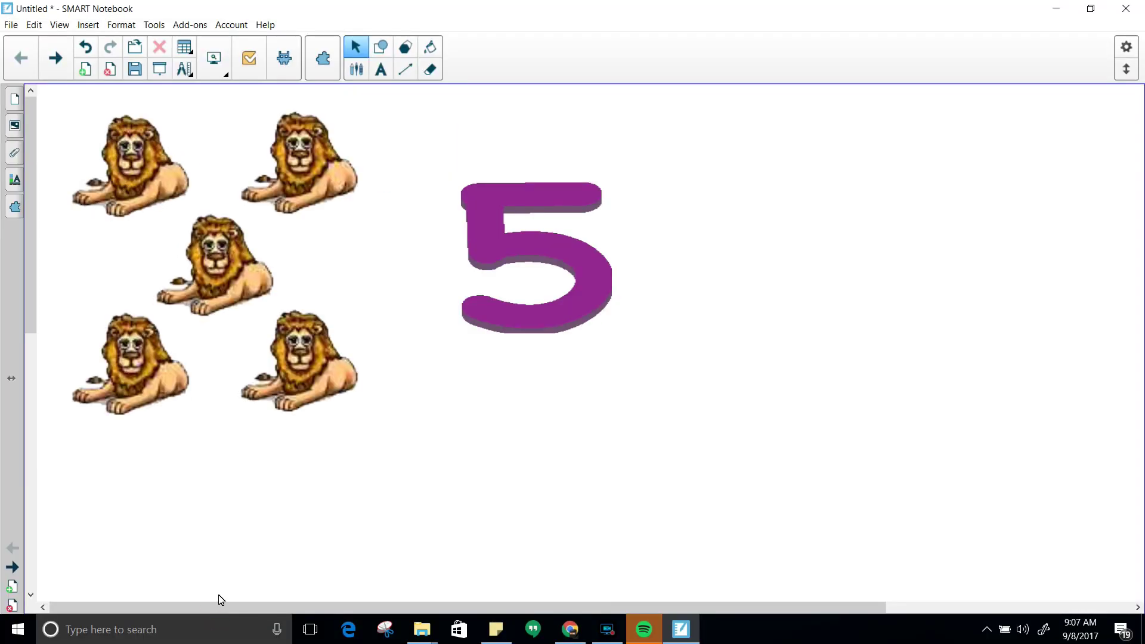
# - Turn on Transparent Background and minimize the File Explorer window covering the Bloomin' Apps web page
pyautogui.click(225, 75)
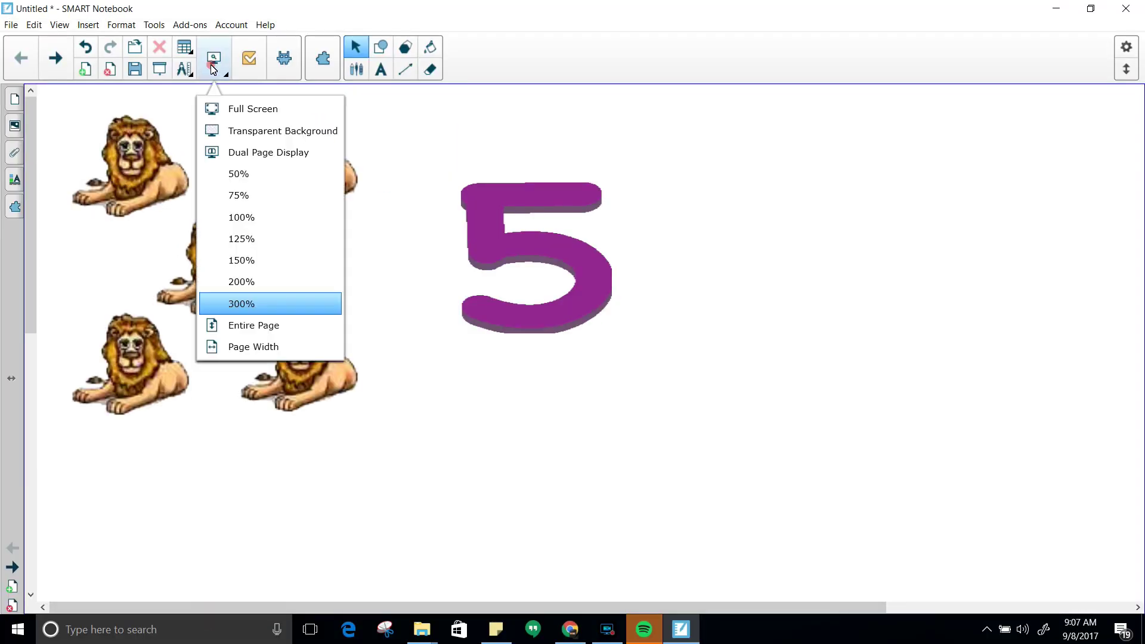
pyautogui.click(280, 133)
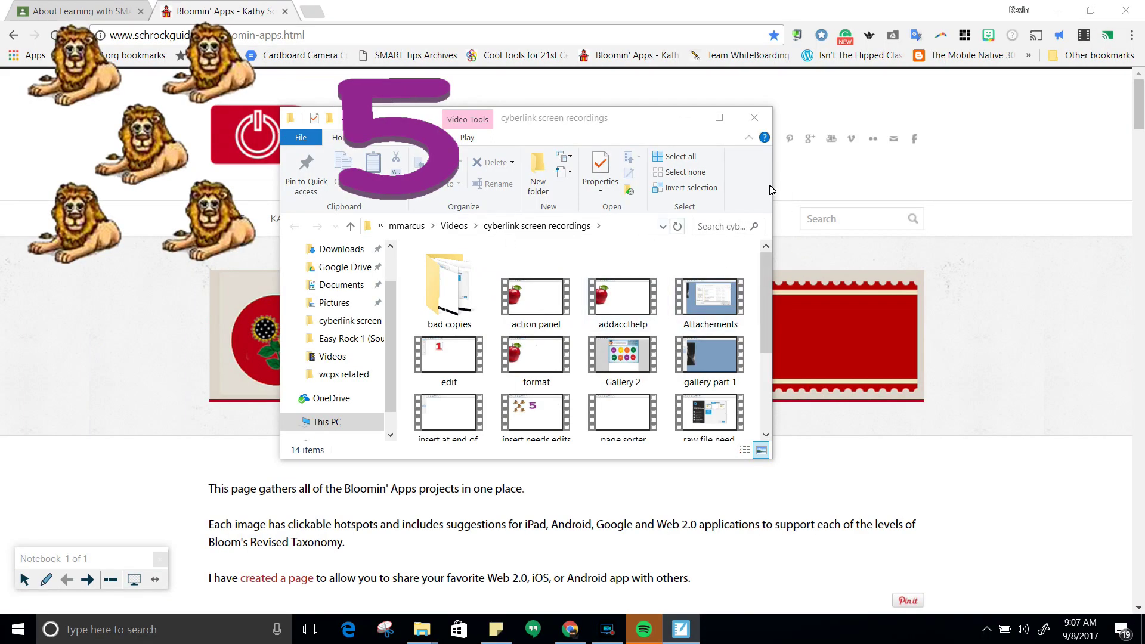
pyautogui.click(685, 129)
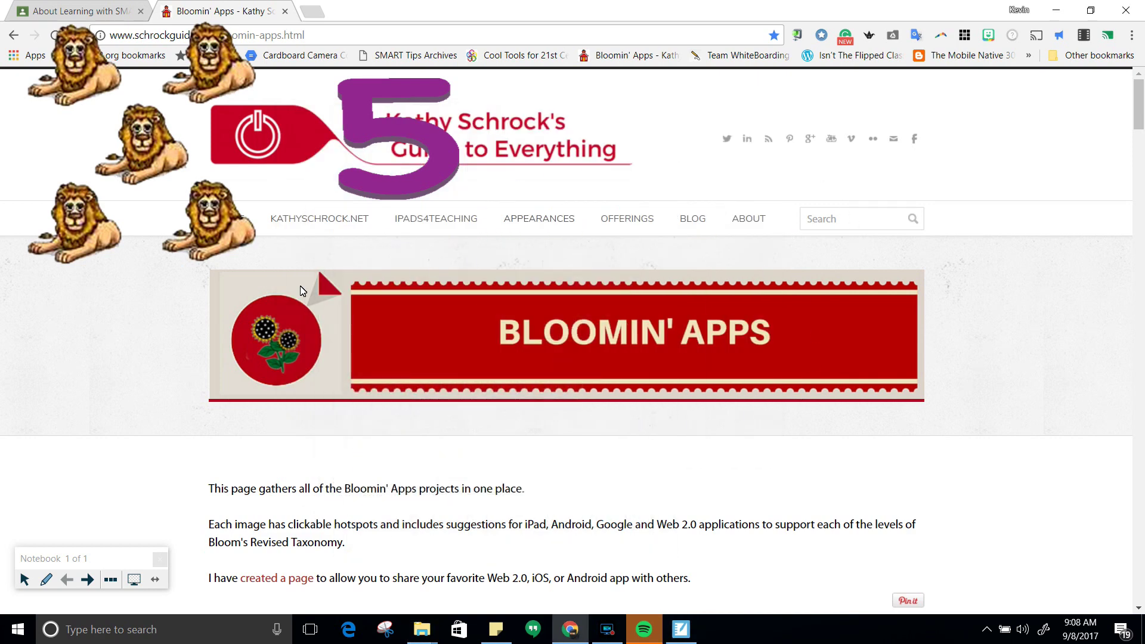
# - Ink pen marks around "Each" and "clickable hotspots and includes", plus a curved arrow with a circled tail pointing to the Bloomin' Apps banner
pyautogui.click(46, 579)
pyautogui.moveTo(236, 518)
pyautogui.mouseDown()
pyautogui.moveTo(236, 539)
pyautogui.moveTo(214, 524)
pyautogui.moveTo(410, 534)
pyautogui.moveTo(431, 518)
pyautogui.moveTo(296, 511)
pyautogui.mouseUp()
pyautogui.moveTo(978, 306)
pyautogui.mouseDown()
pyautogui.moveTo(944, 327)
pyautogui.moveTo(967, 374)
pyautogui.mouseUp()
pyautogui.moveTo(948, 327)
pyautogui.mouseDown()
pyautogui.moveTo(1008, 441)
pyautogui.moveTo(857, 462)
pyautogui.mouseUp()
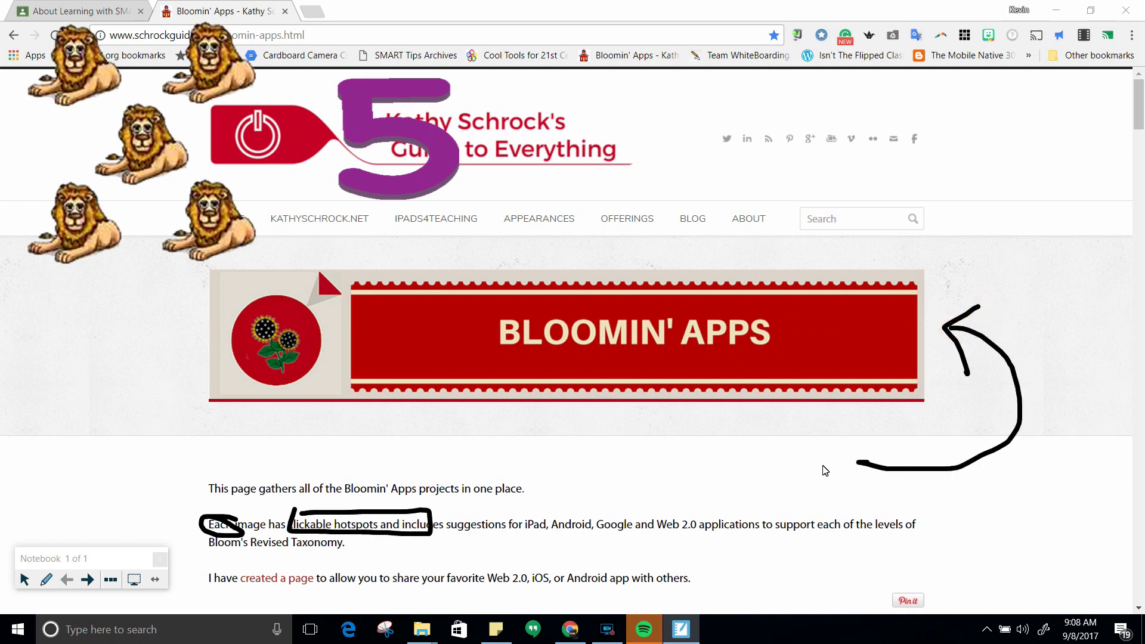
pyautogui.moveTo(811, 419); pyautogui.dragTo(839, 511)
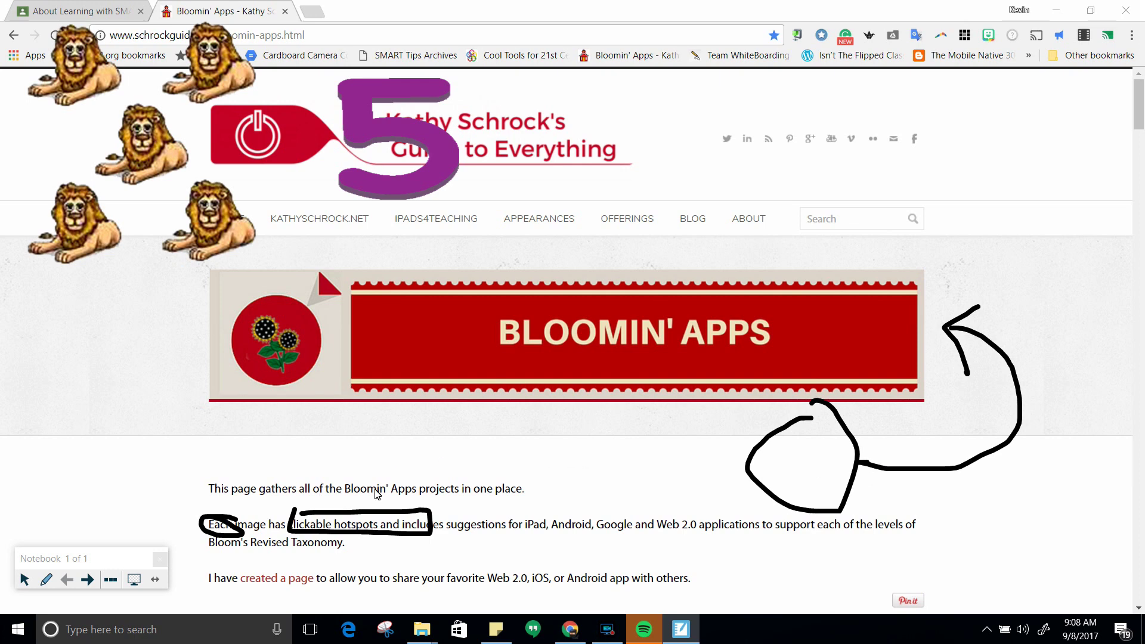
# - Leave Transparent Background, check the ink annotations on the notebook page, and switch back to the Select tool
pyautogui.click(134, 580)
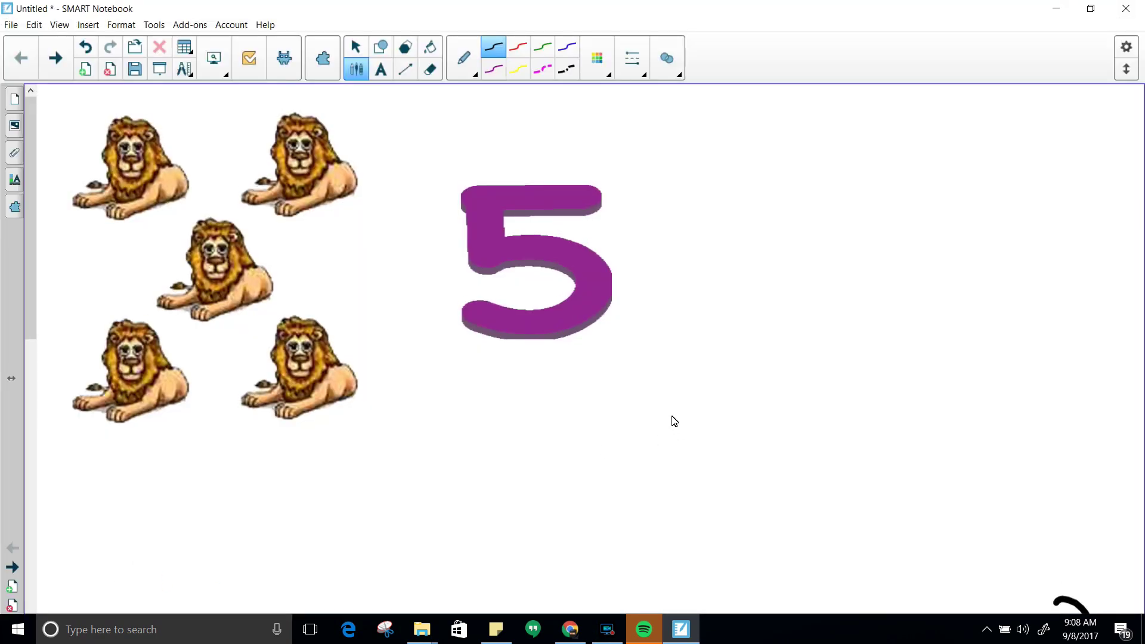
pyautogui.scroll(-6, 833, 421)
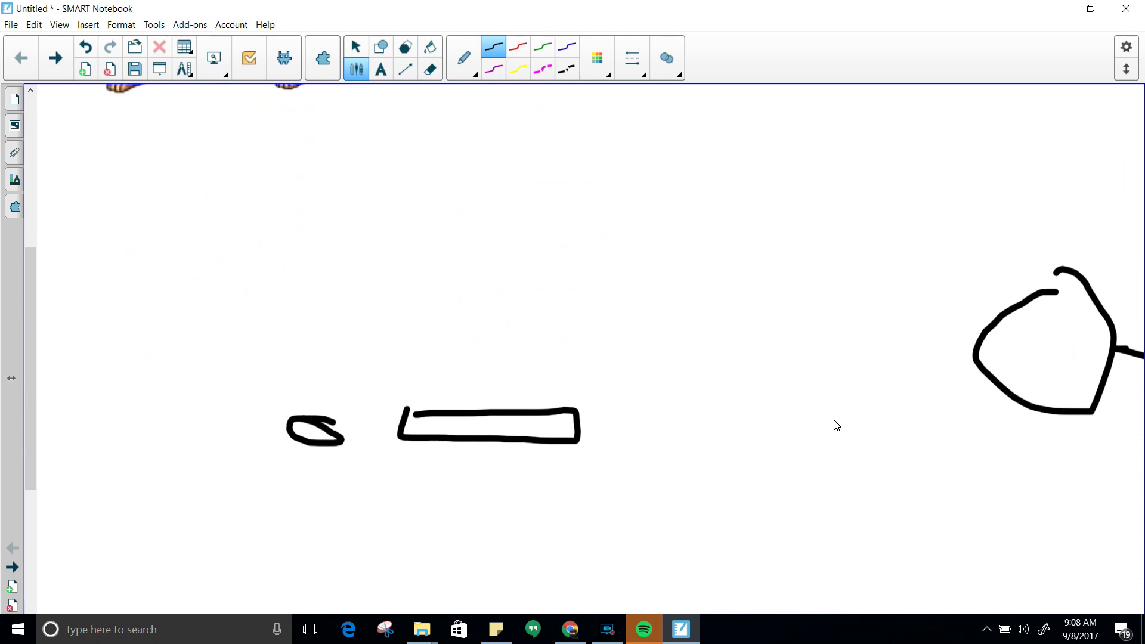
pyautogui.scroll(6, 836, 425)
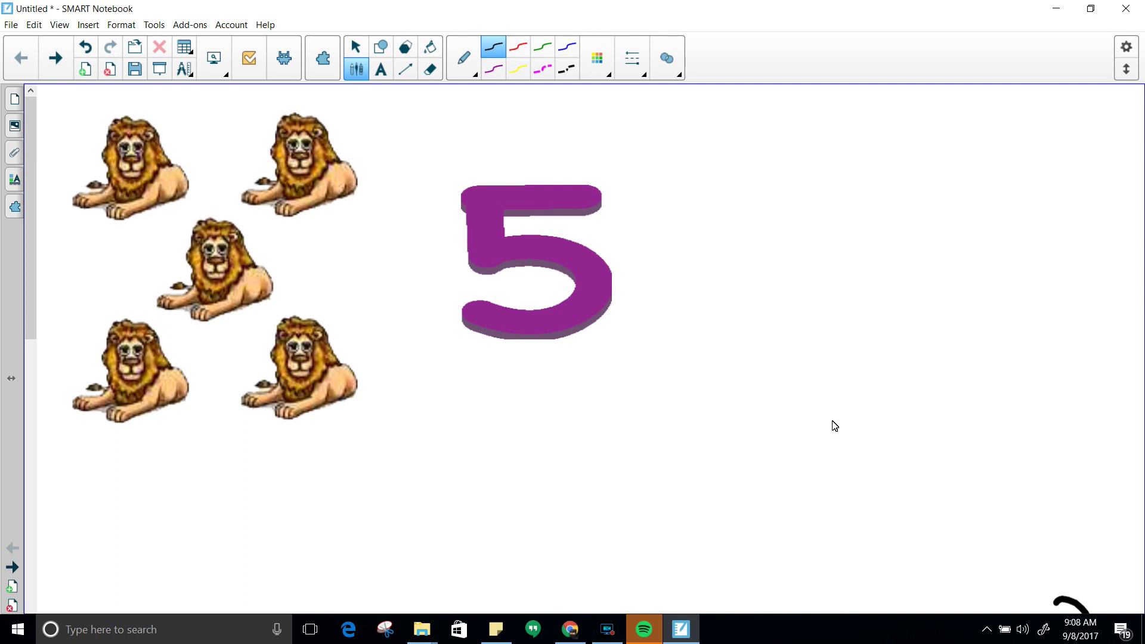
pyautogui.click(356, 50)
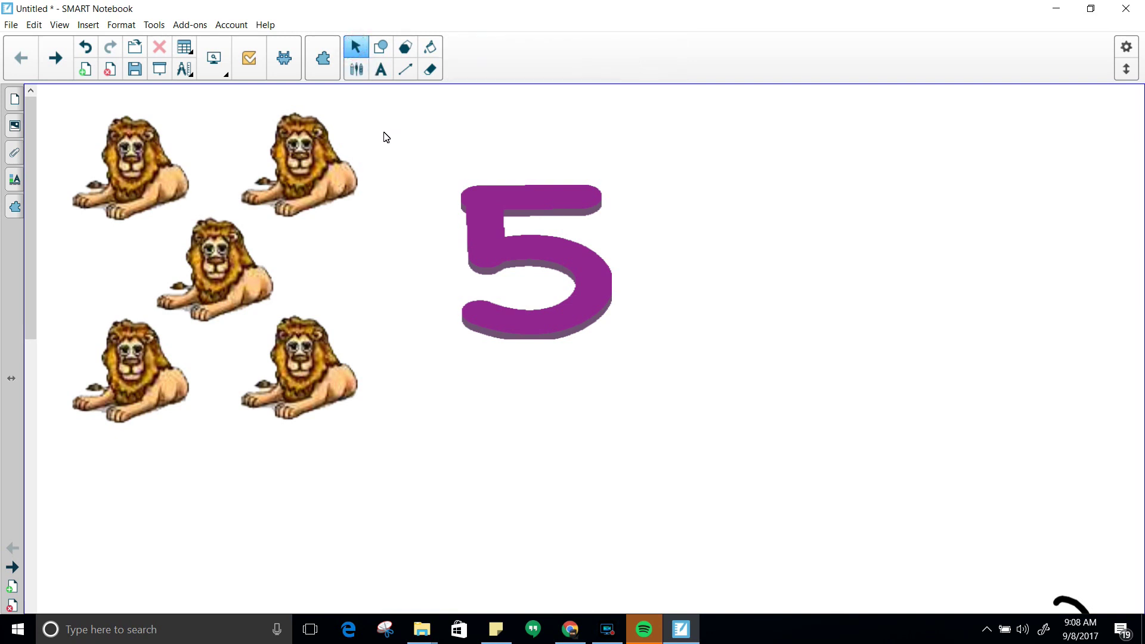
# - Add a blank page after the lion page and show both pages side by side with Dual Page Display
pyautogui.click(224, 72)
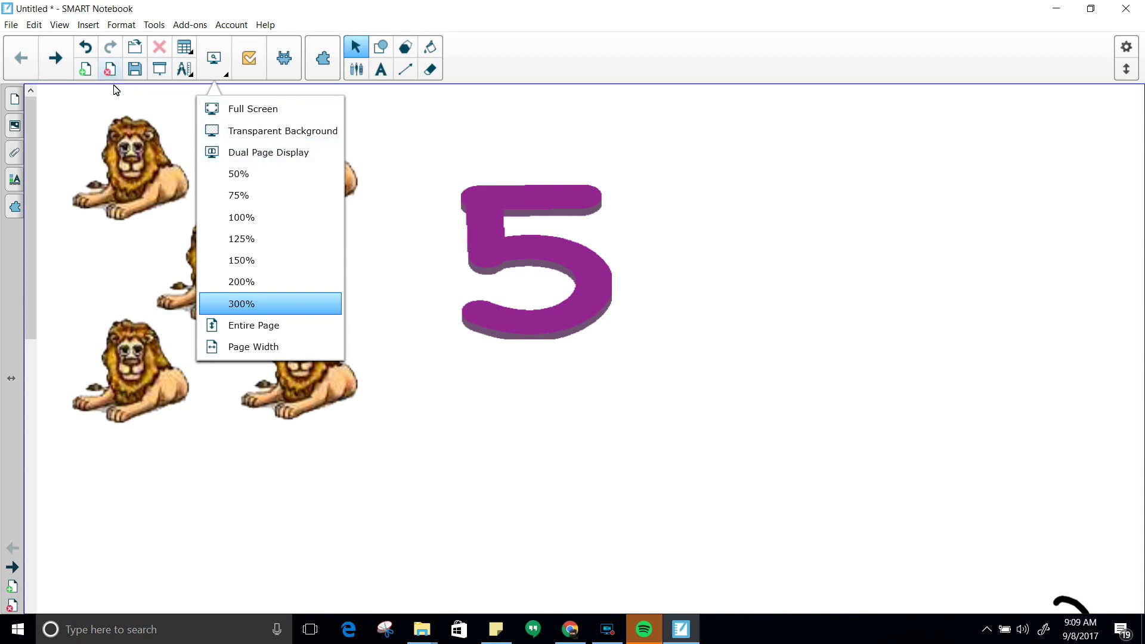
pyautogui.click(161, 100)
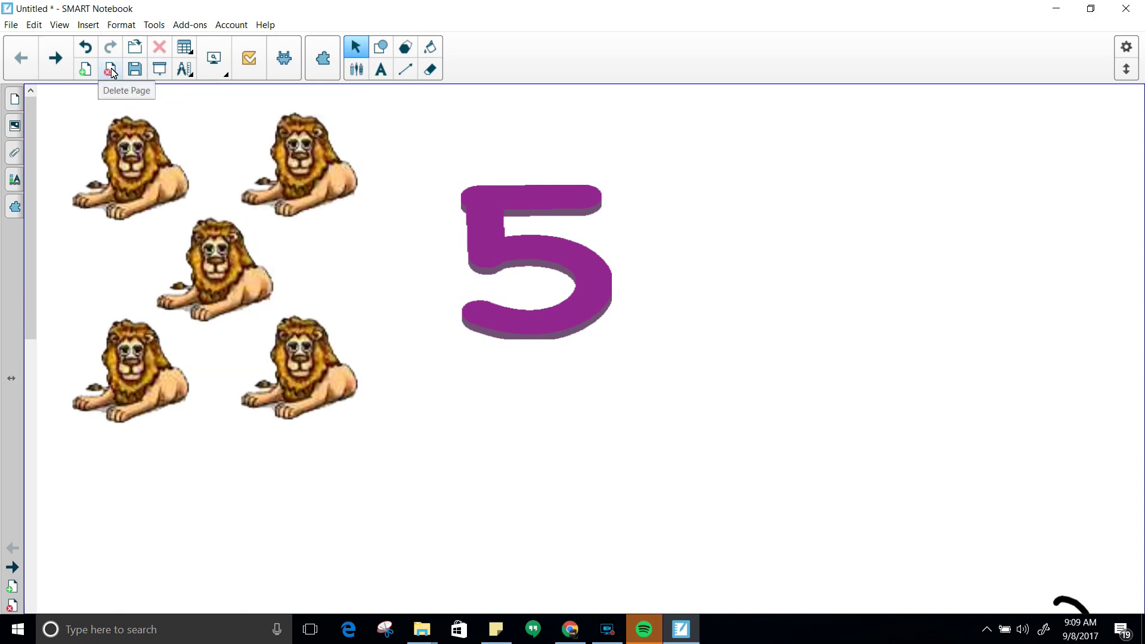
pyautogui.click(85, 69)
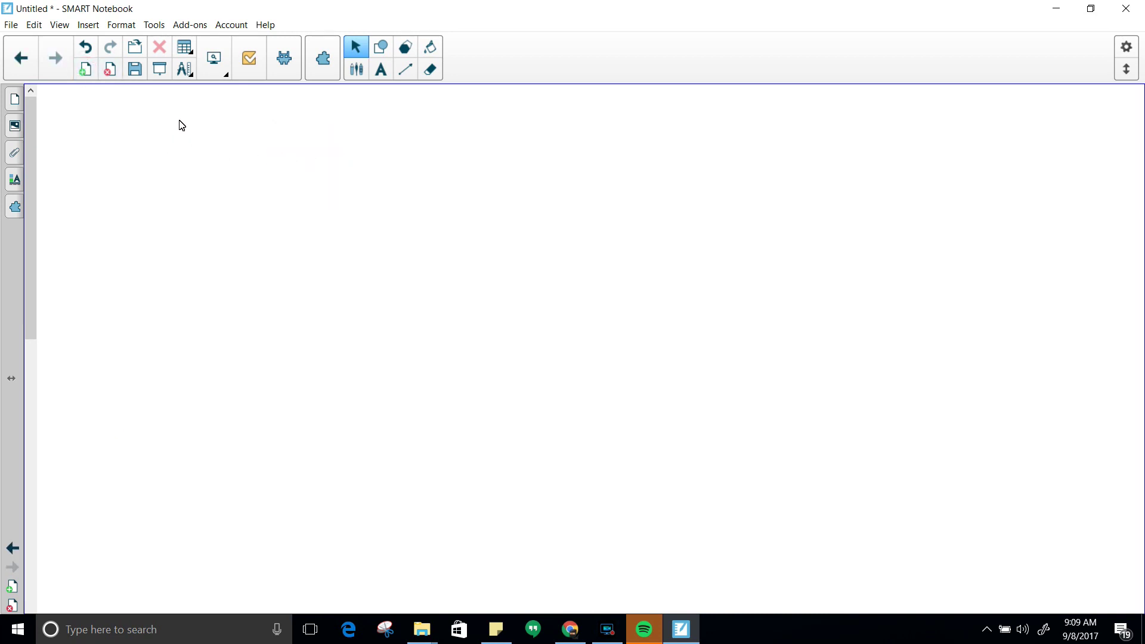
pyautogui.click(217, 70)
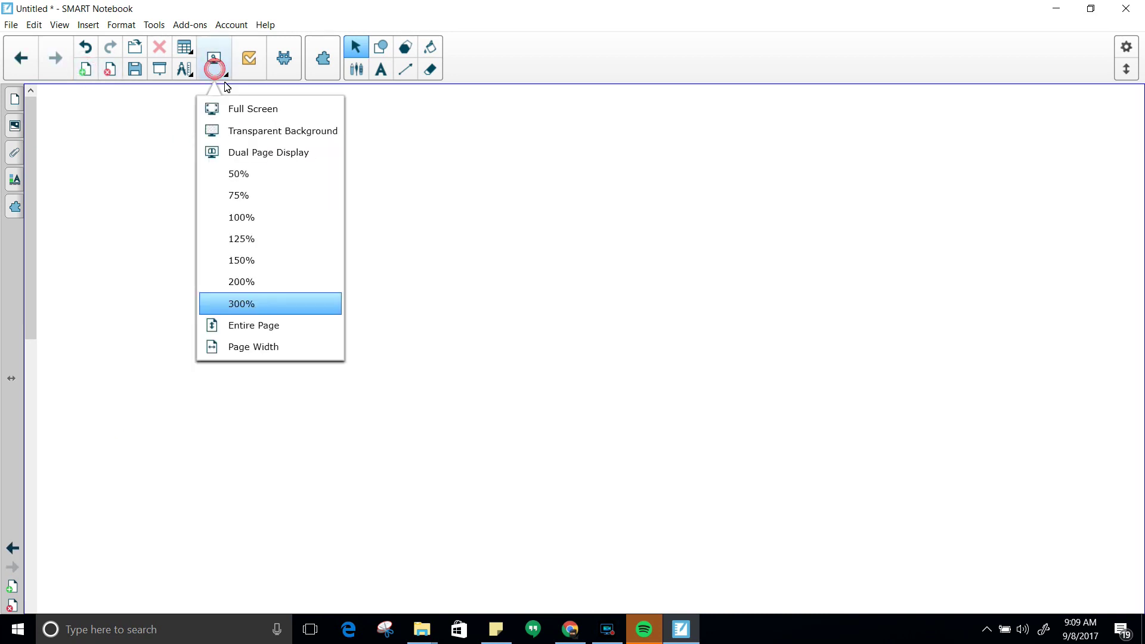
pyautogui.click(268, 151)
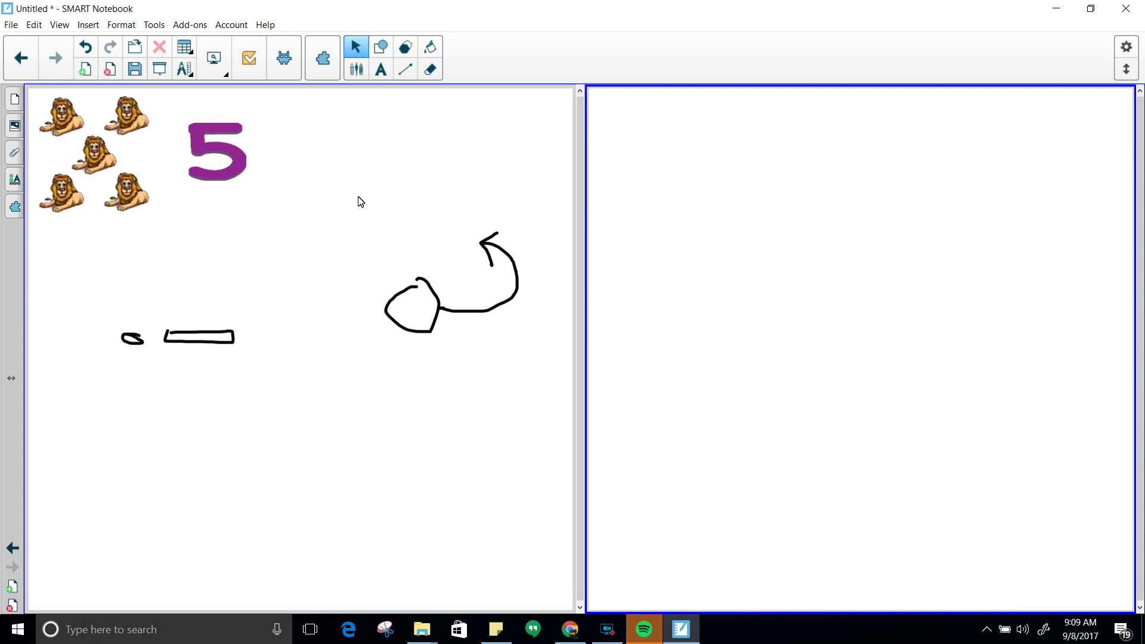
# - Return to Single Page Display and go back to the page with the lions
pyautogui.click(61, 28)
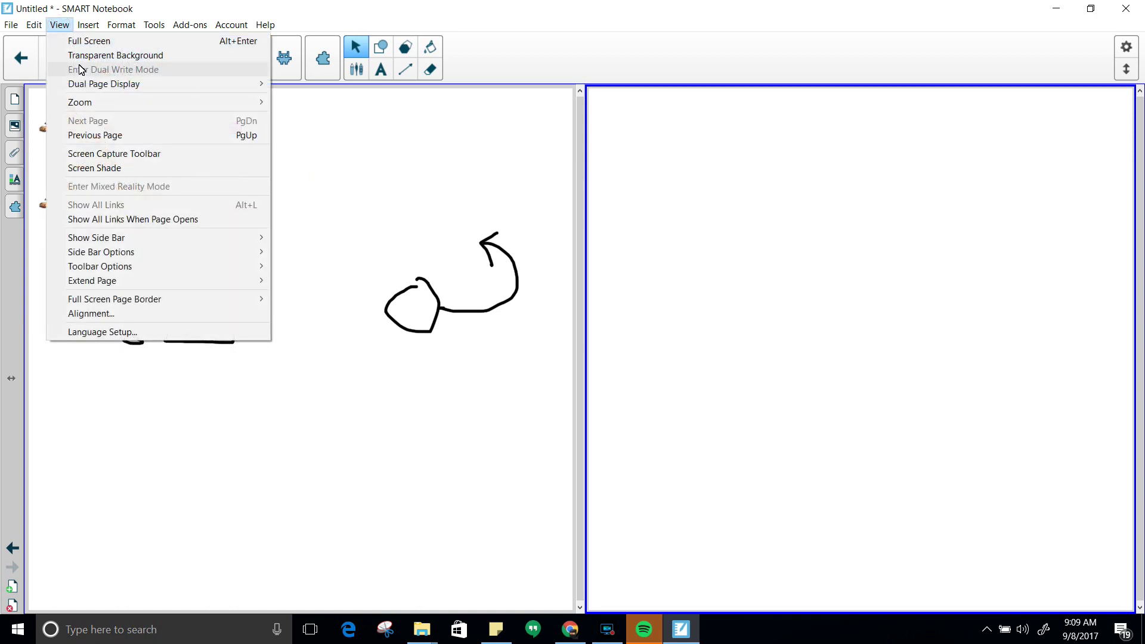
pyautogui.click(768, 285)
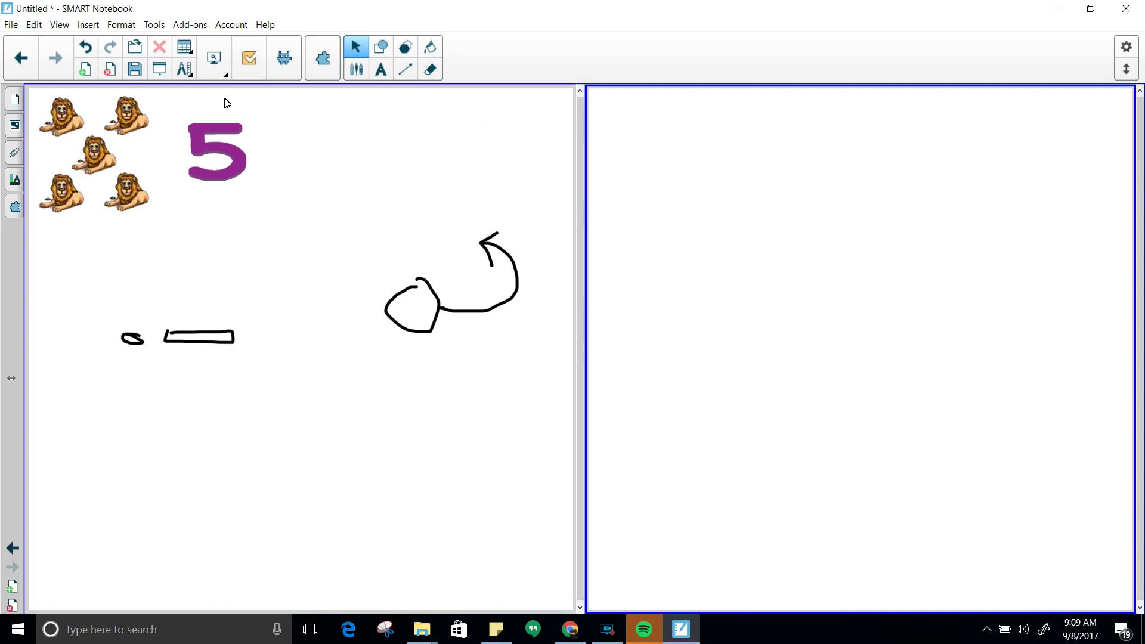
pyautogui.click(222, 72)
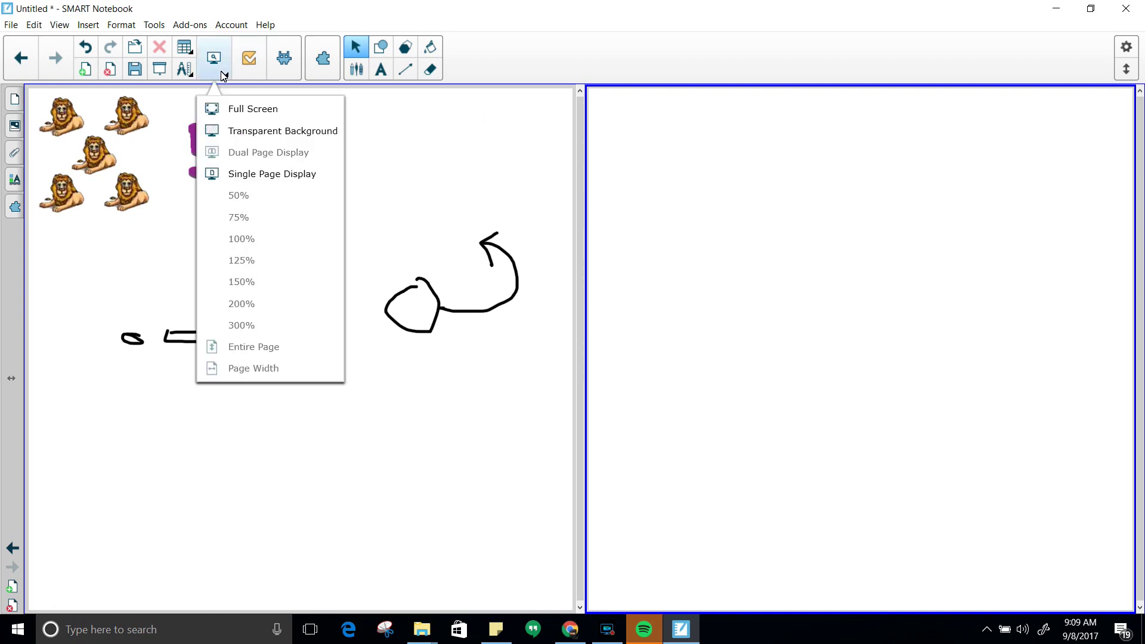
pyautogui.click(253, 176)
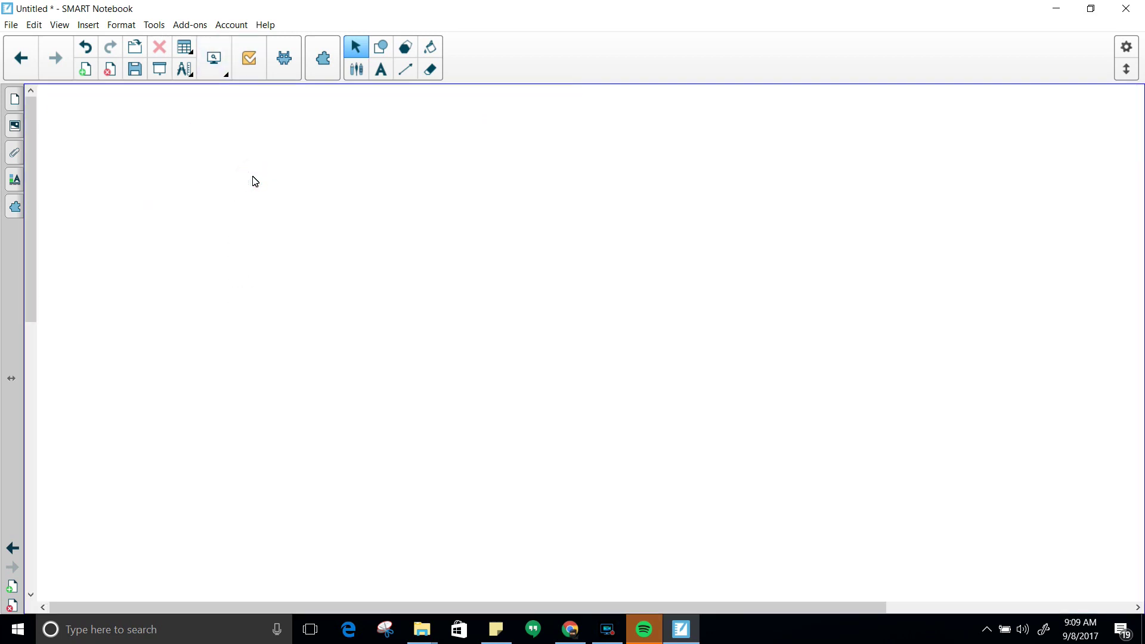
pyautogui.click(21, 58)
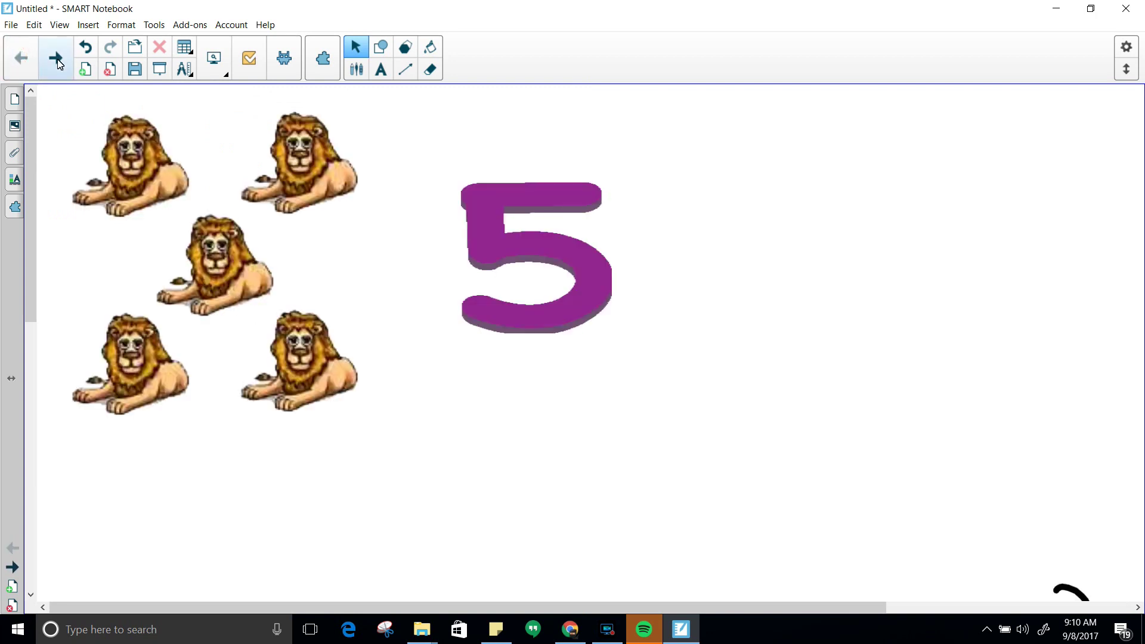
# - Review the available zoom levels and set the page zoom to Entire Page
pyautogui.click(216, 62)
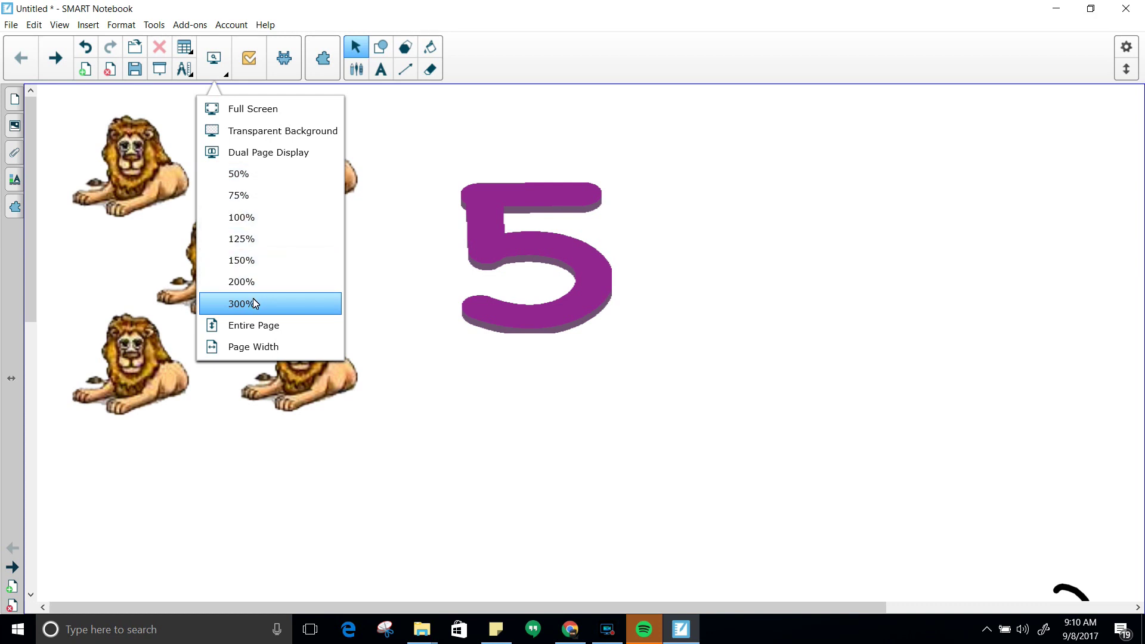
pyautogui.click(62, 26)
pyautogui.moveTo(91, 113)
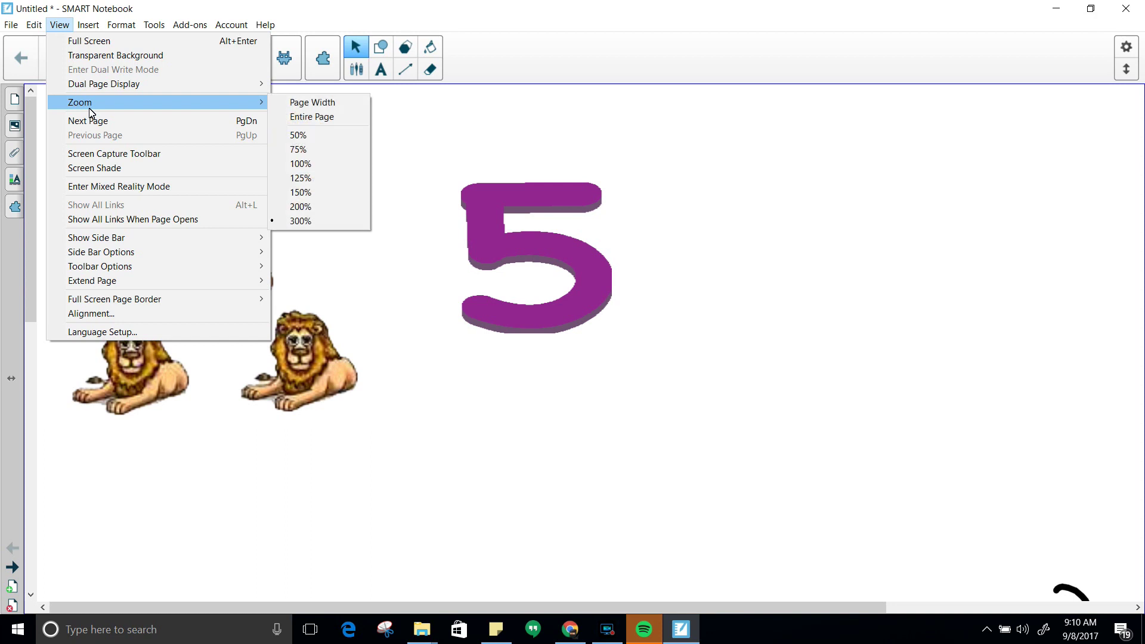
pyautogui.click(457, 146)
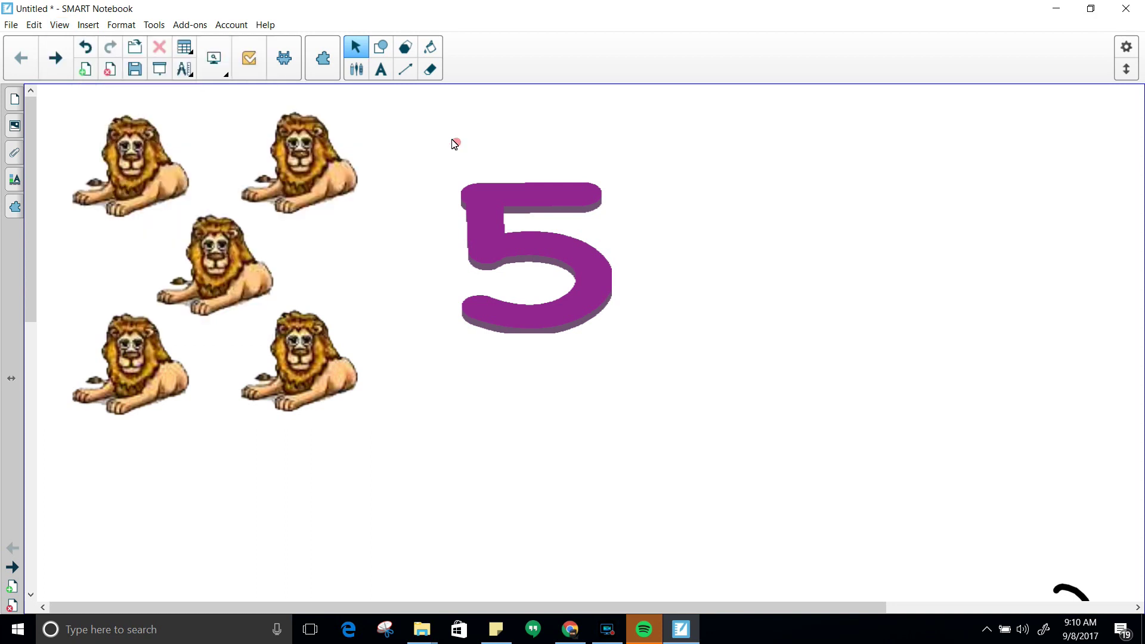
pyautogui.click(216, 62)
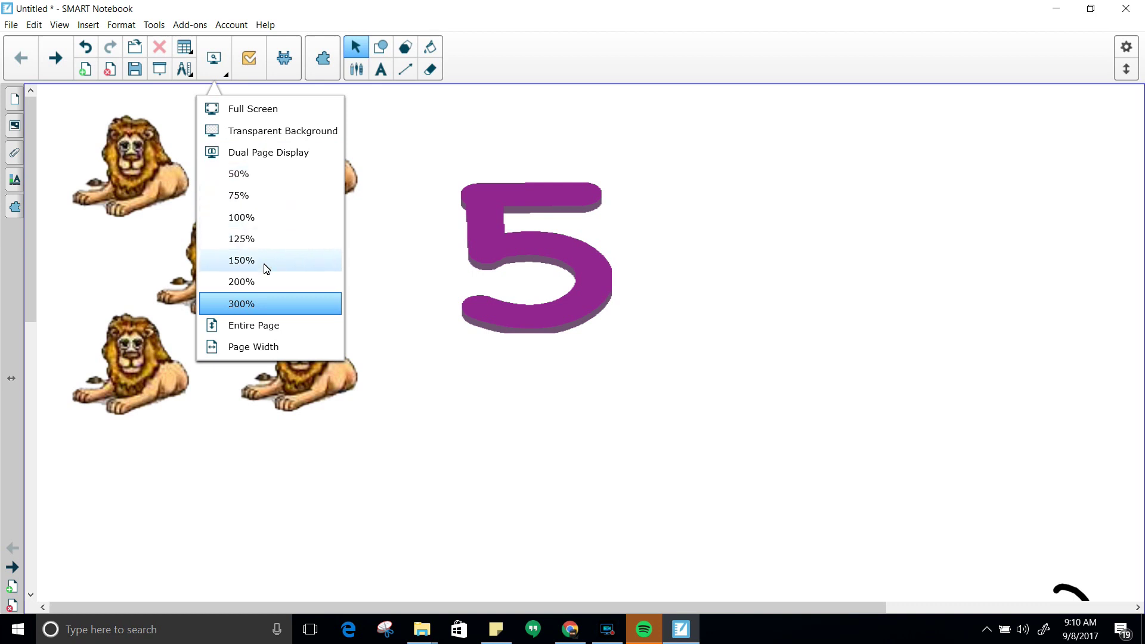
pyautogui.click(275, 332)
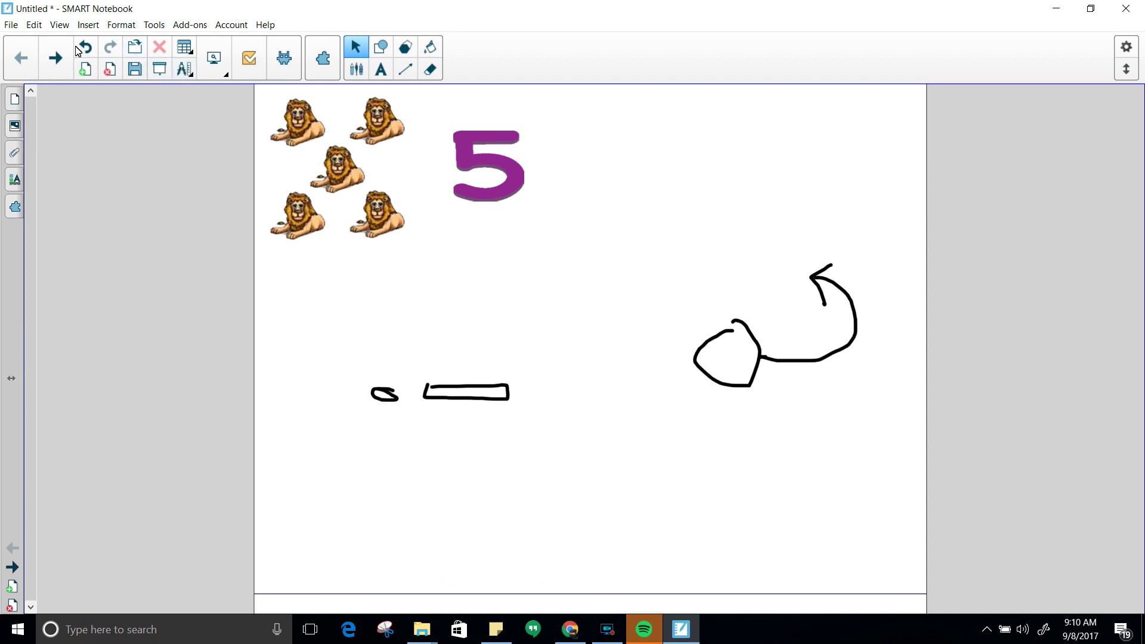
# - Set the page zoom to Page Width and look over the whole lion page
pyautogui.click(204, 59)
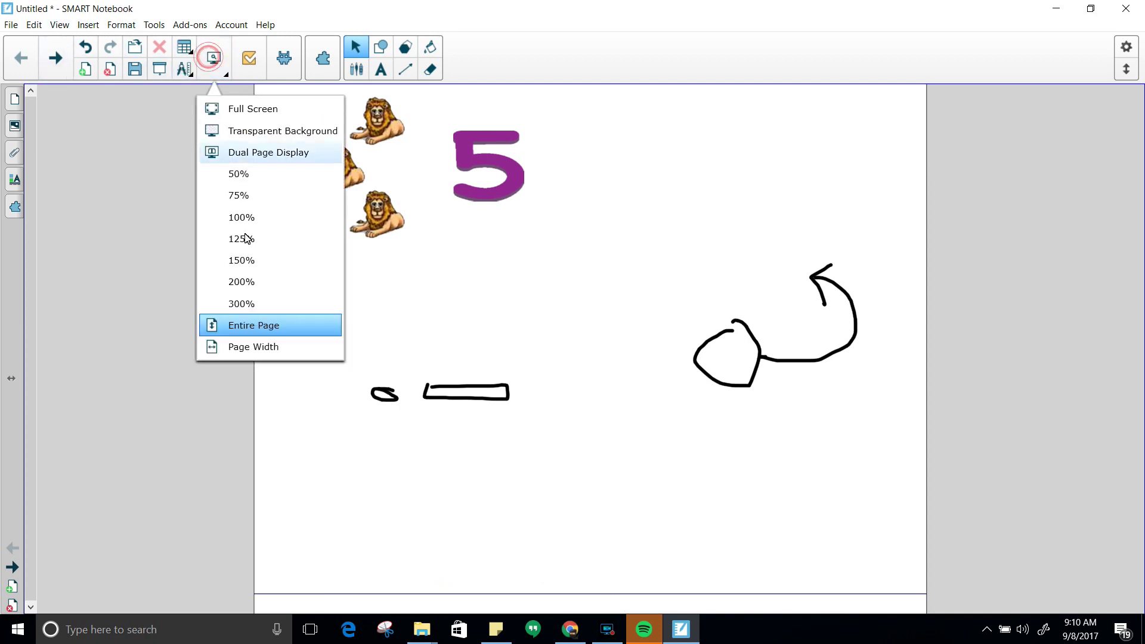
pyautogui.click(260, 355)
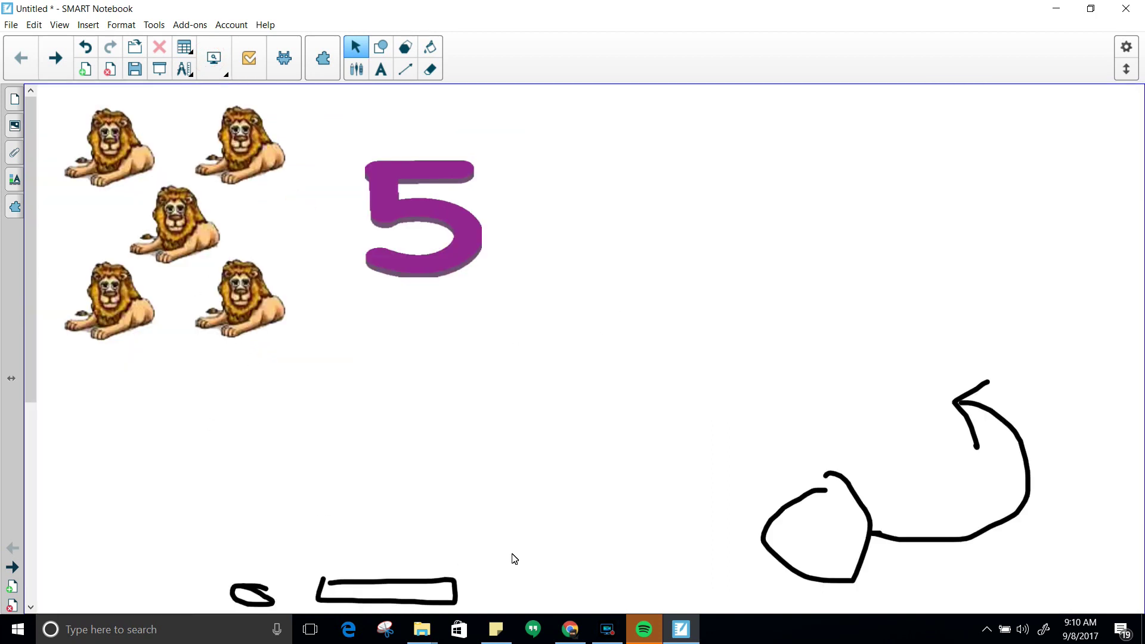
pyautogui.scroll(-5, 589, 459)
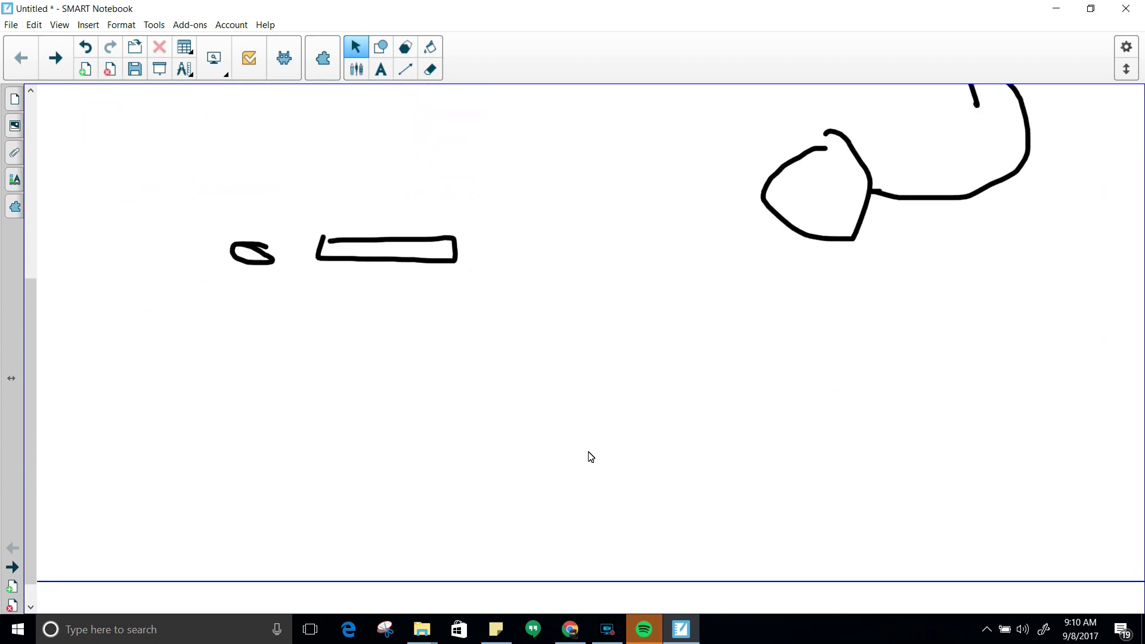
pyautogui.scroll(5, 590, 456)
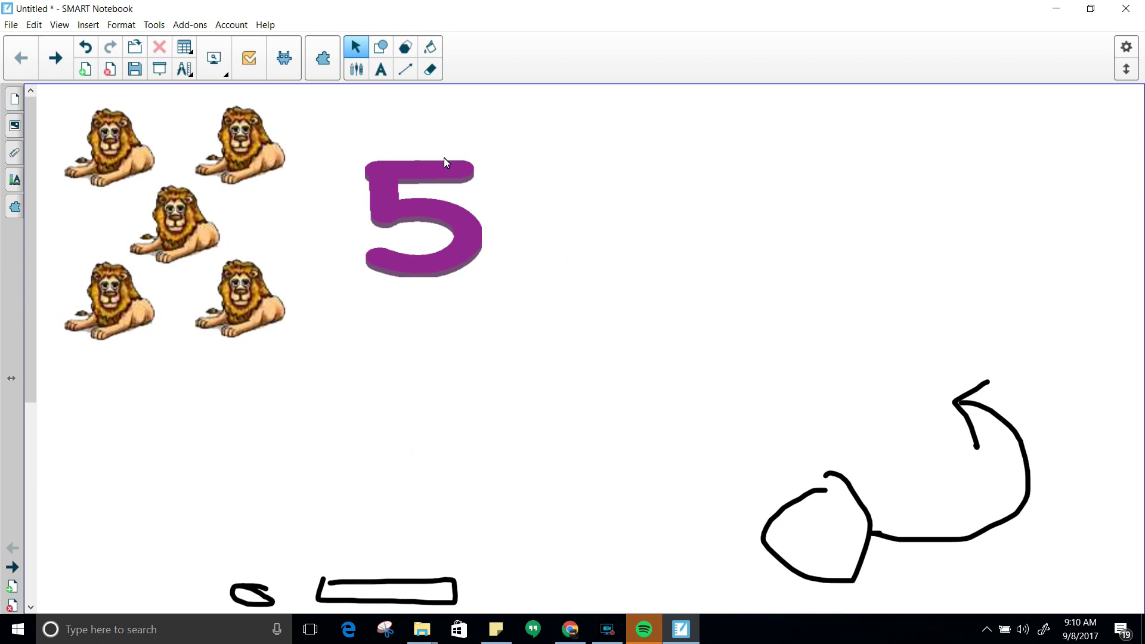
# - Go to the next page and return to the page with the lions
pyautogui.click(63, 26)
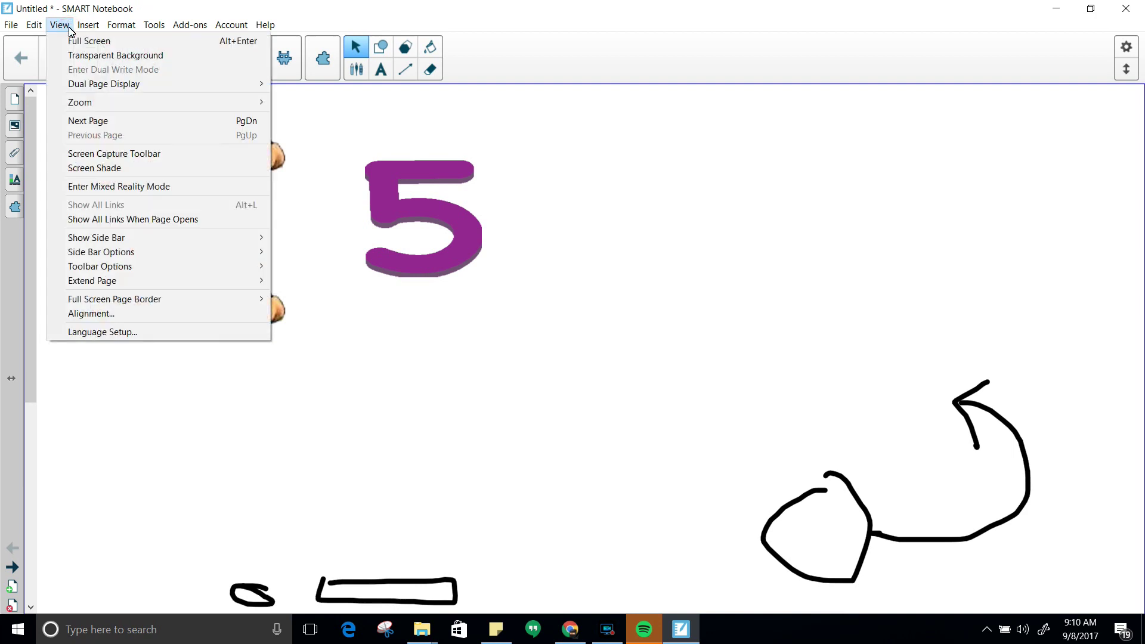
pyautogui.click(104, 125)
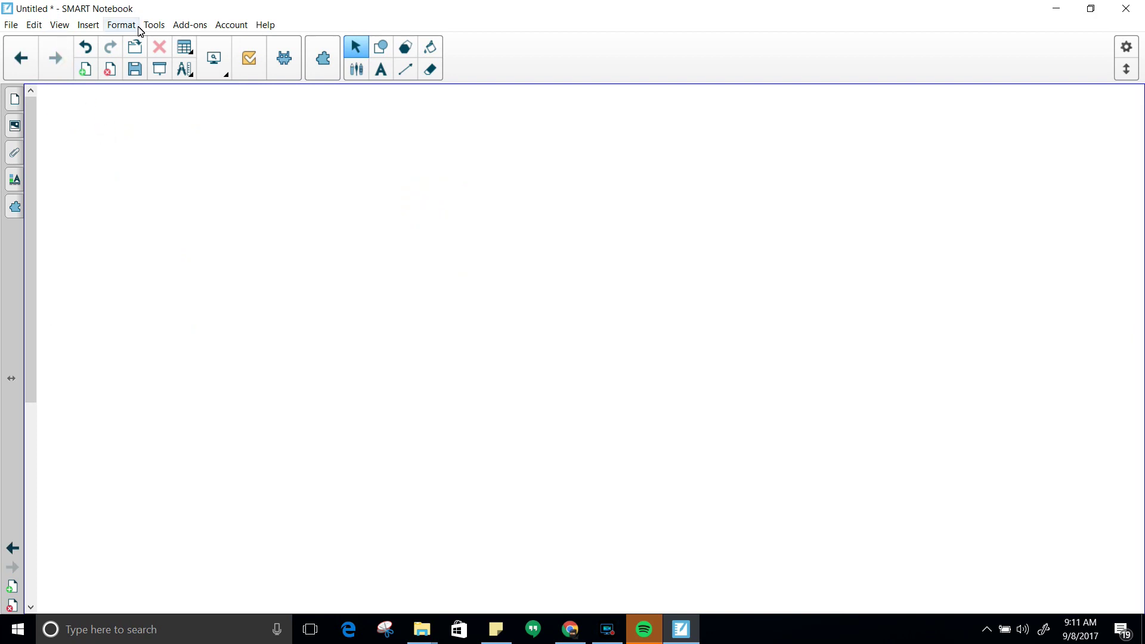
pyautogui.click(30, 54)
# - Show the Screen Capture Toolbar and capture a rectangular area around the five lions and the purple 5
pyautogui.click(60, 26)
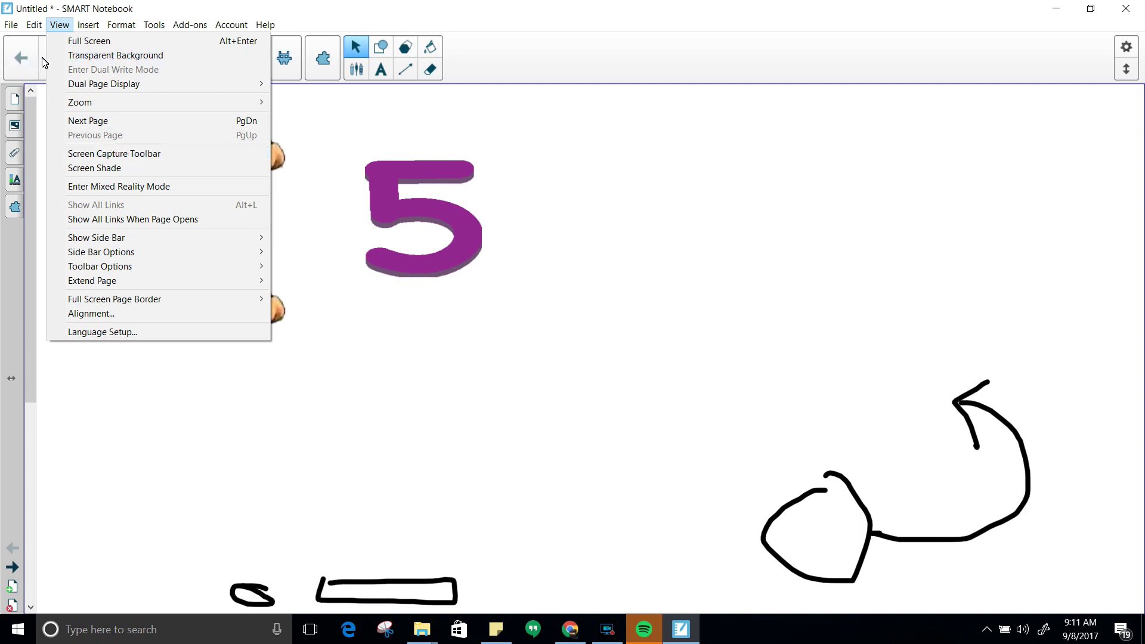
pyautogui.click(121, 154)
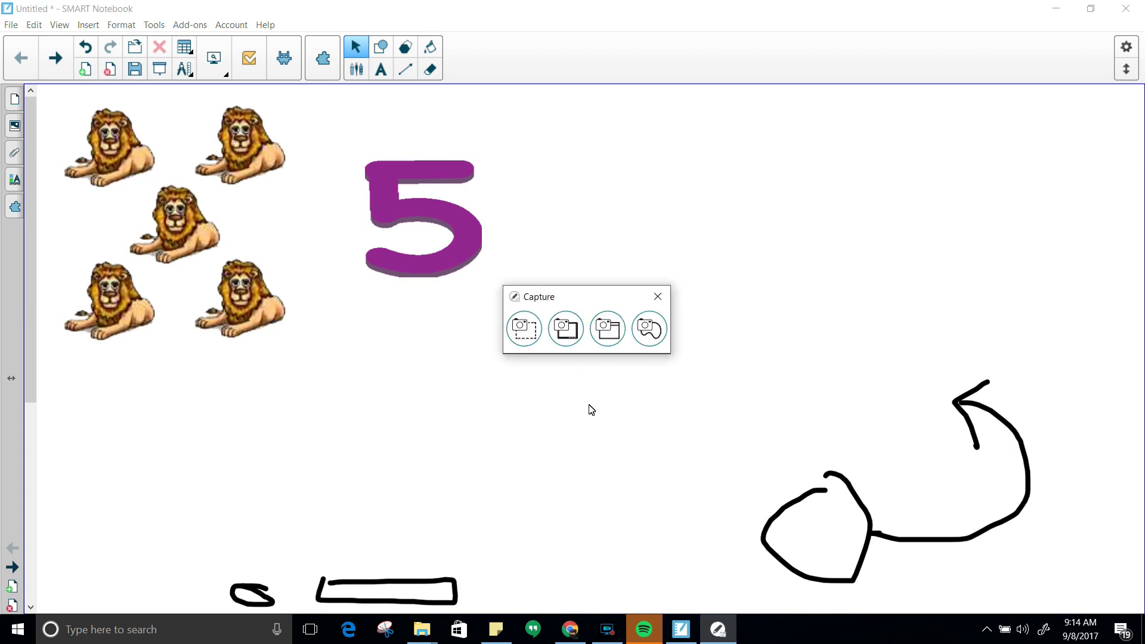
pyautogui.click(522, 330)
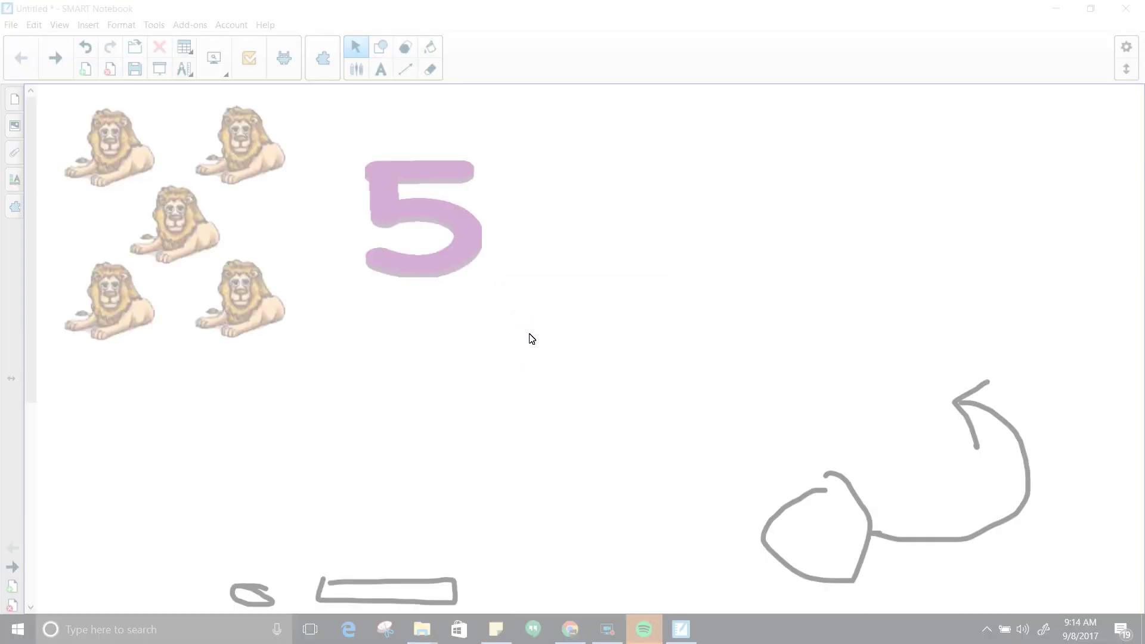
pyautogui.moveTo(55, 100); pyautogui.dragTo(354, 333)
pyautogui.moveTo(399, 374); pyautogui.dragTo(494, 354)
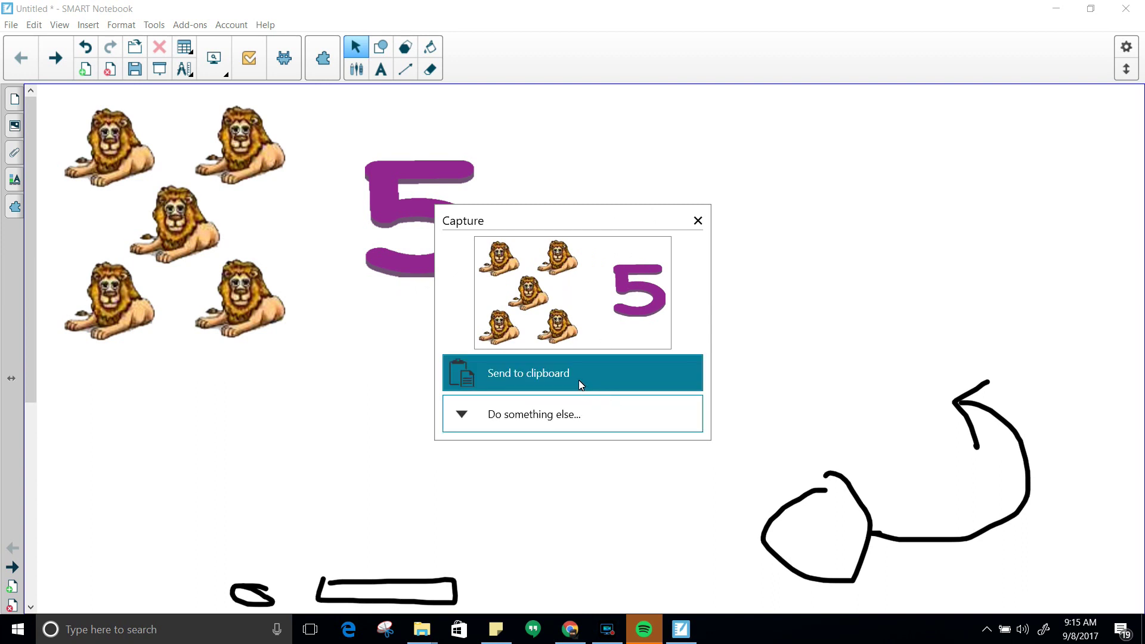
# - Save the capture as a PNG image under its default name in the Desktop's Capture folder
pyautogui.click(542, 416)
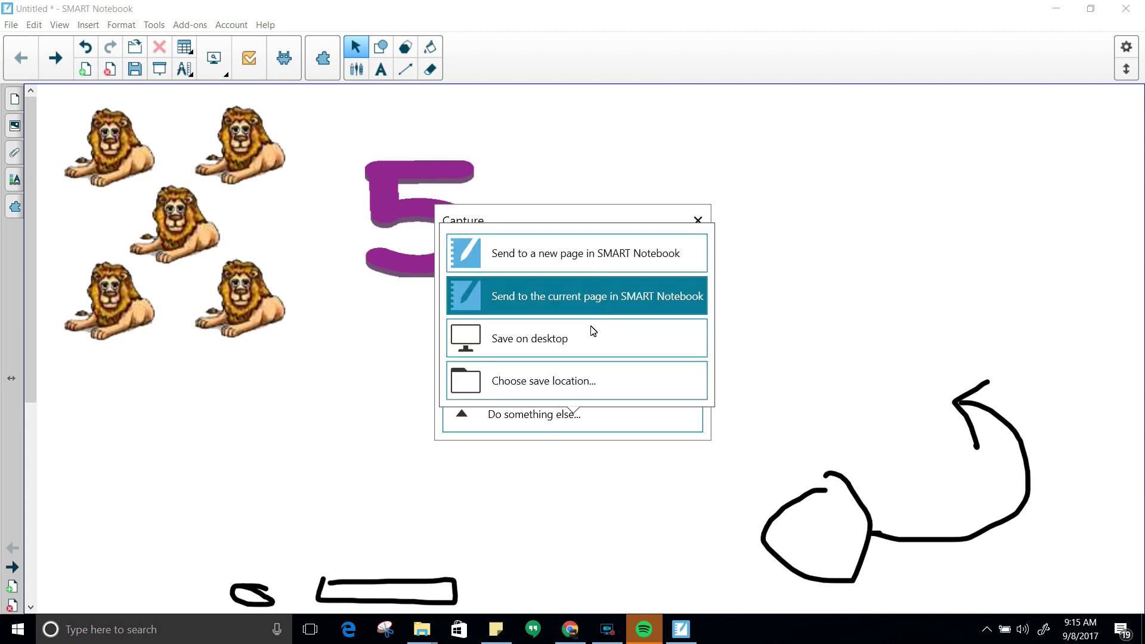
pyautogui.click(582, 377)
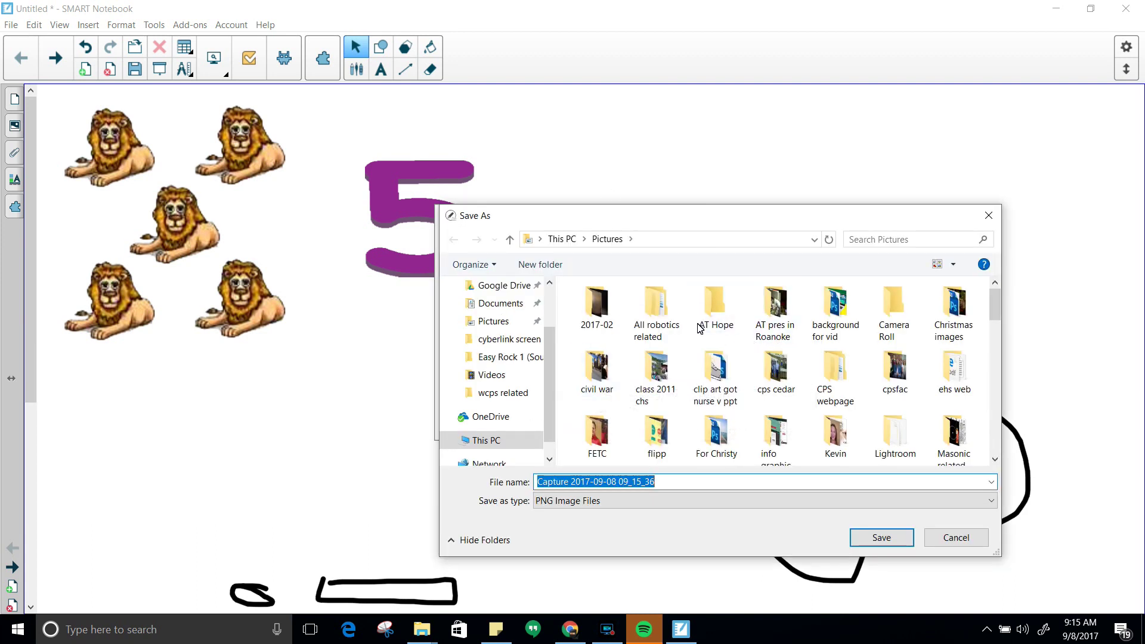
pyautogui.click(583, 239)
pyautogui.click(606, 261)
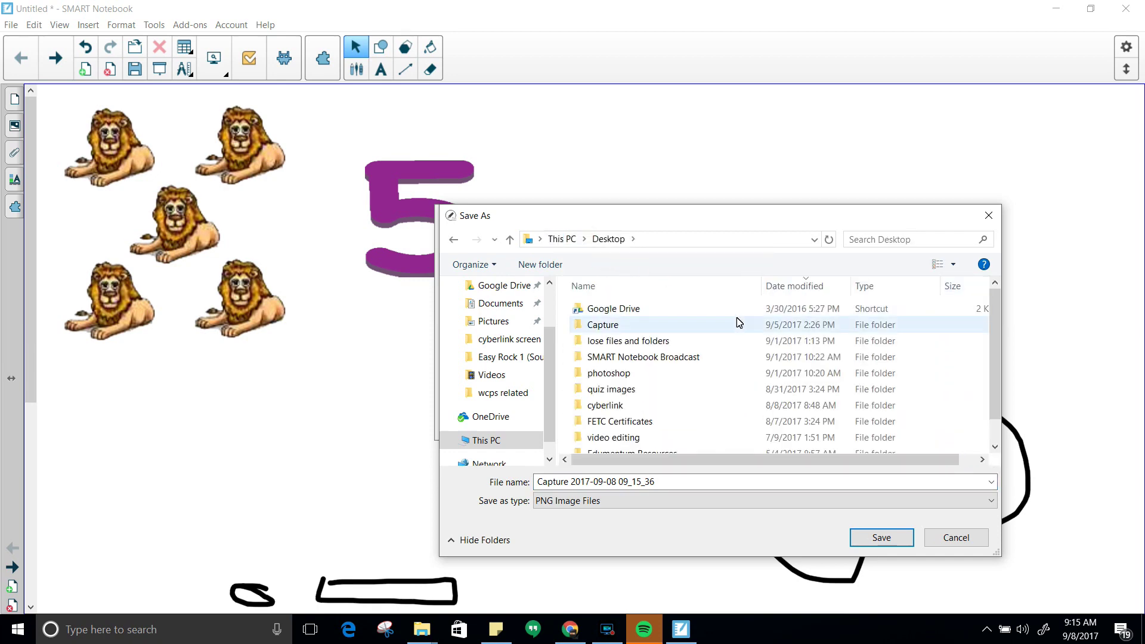
pyautogui.doubleClick(600, 328)
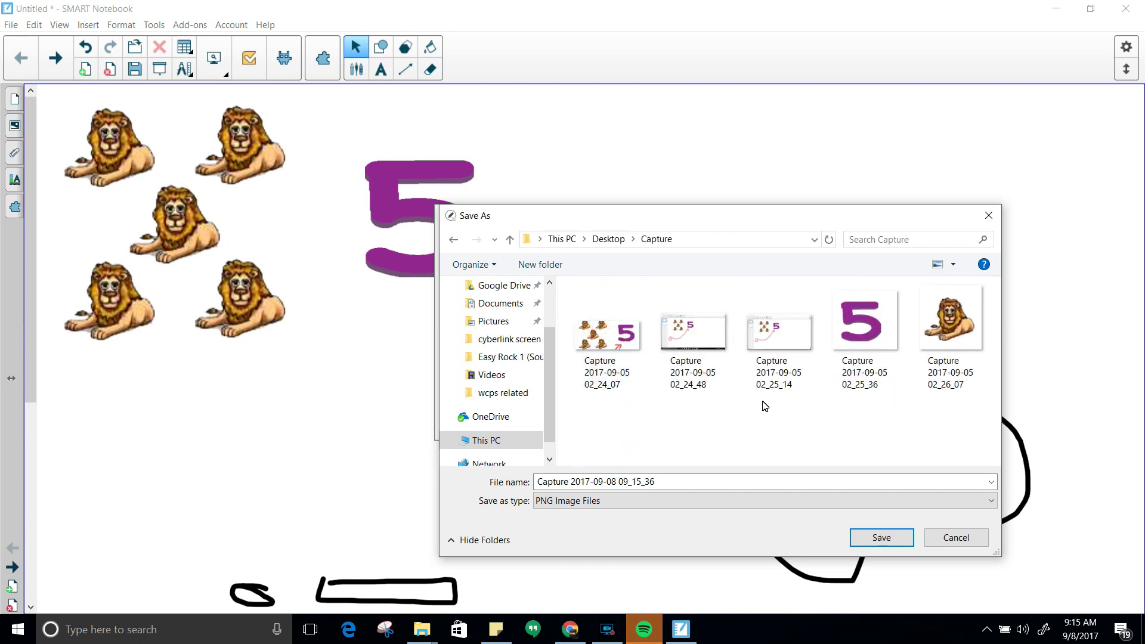
pyautogui.click(881, 538)
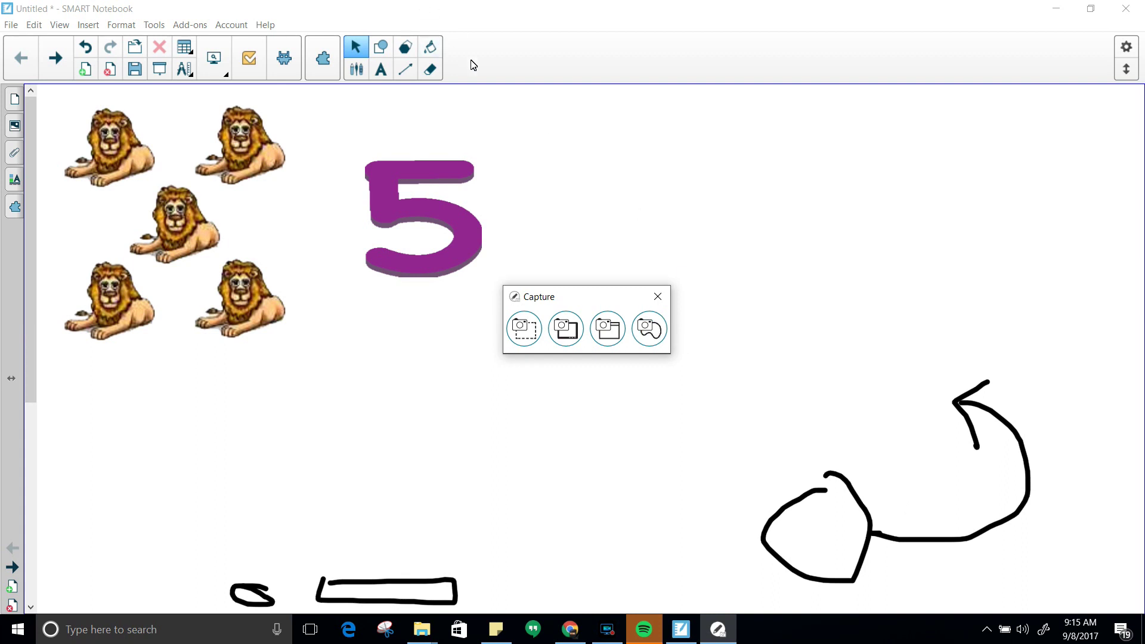
# - Capture the full screen, save it in the Desktop's Capture folder, and close the folder window
pyautogui.click(566, 332)
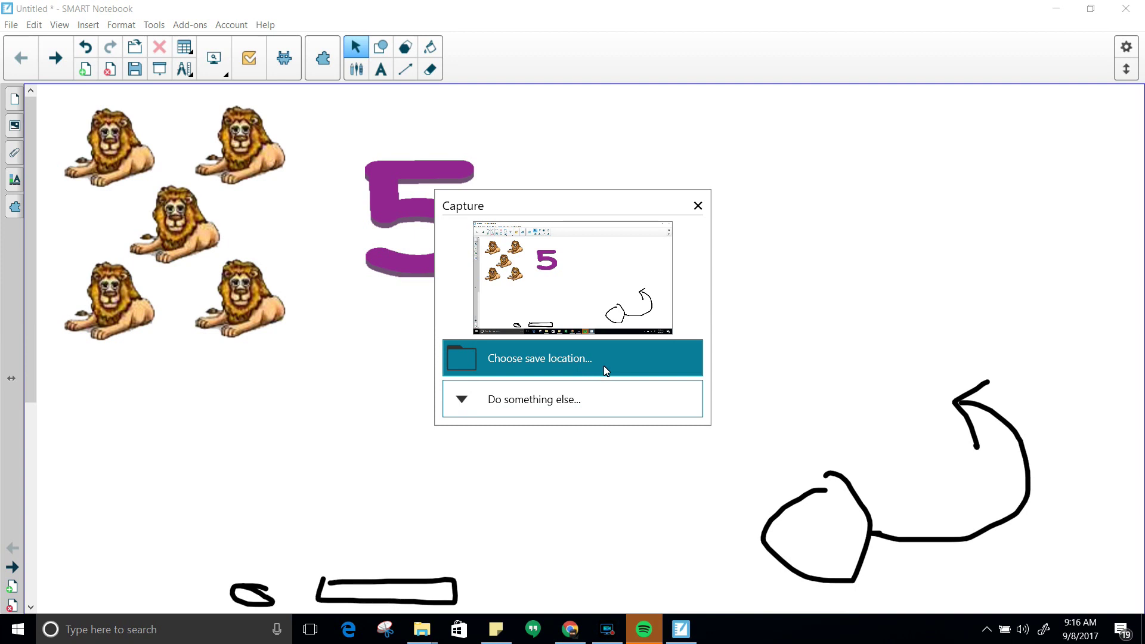
pyautogui.click(582, 396)
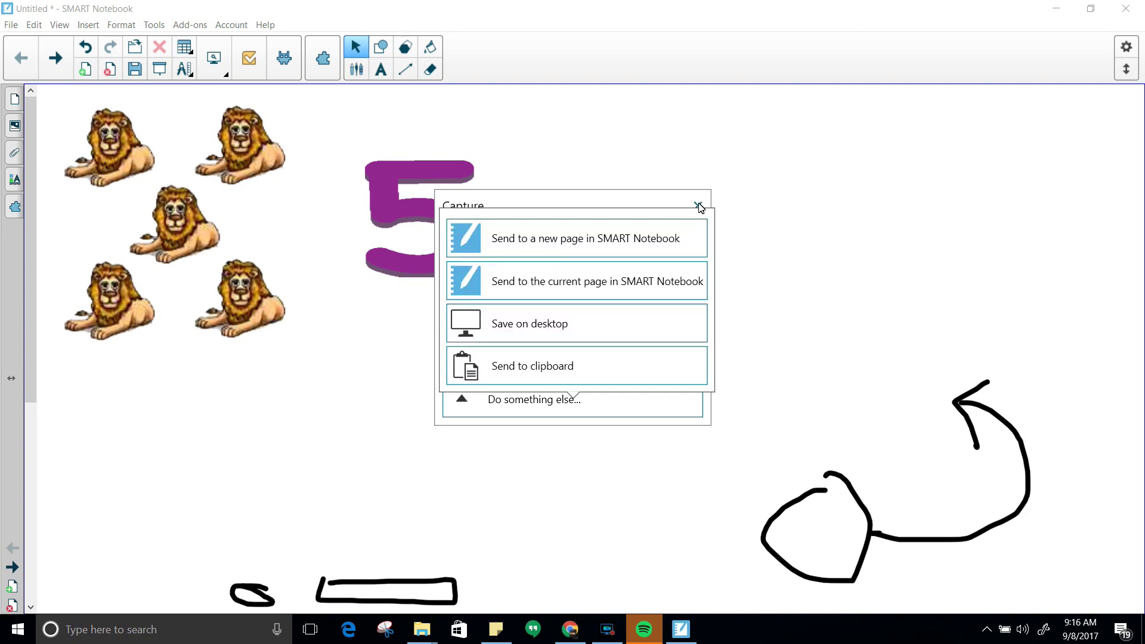
pyautogui.click(645, 361)
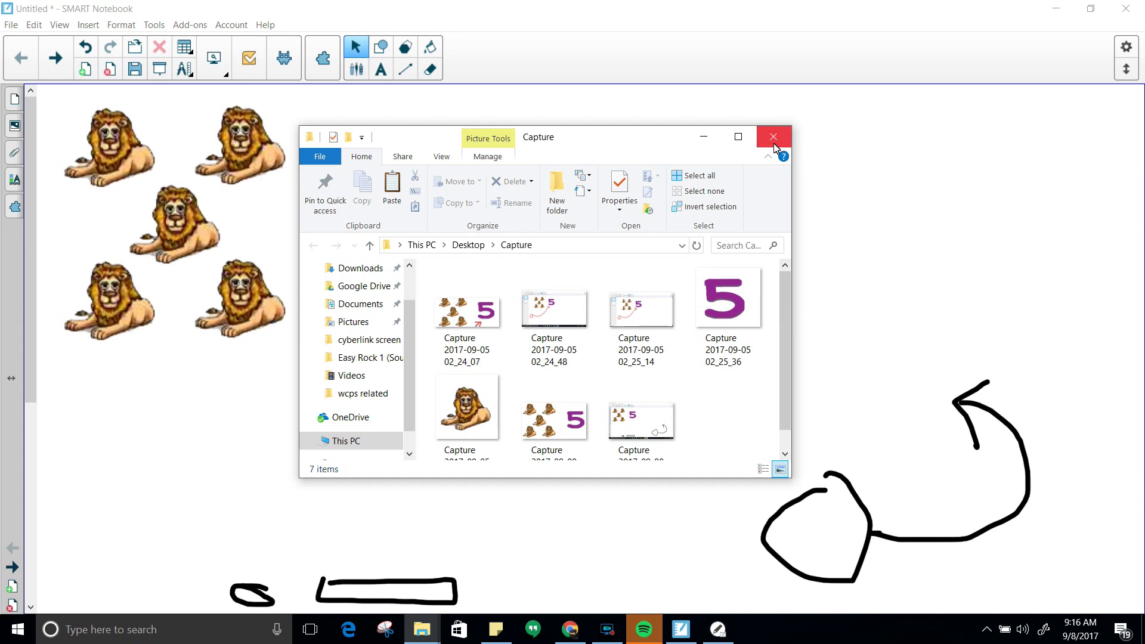
pyautogui.click(773, 142)
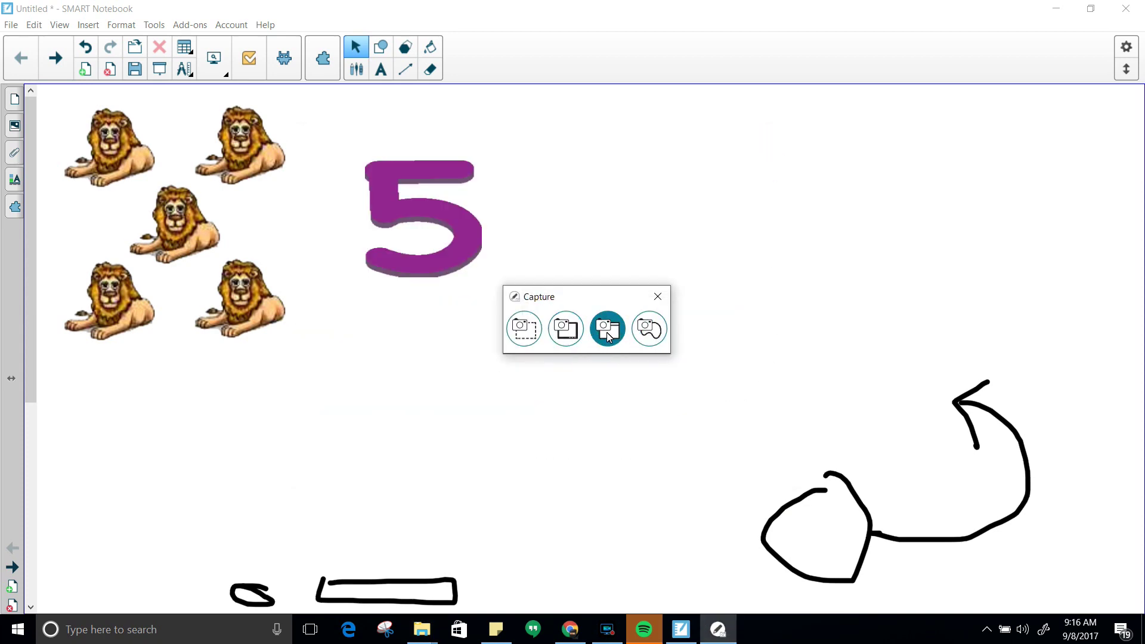
# - Capture the notebook window, open the choice of save location, and discard the capture without saving
pyautogui.click(608, 334)
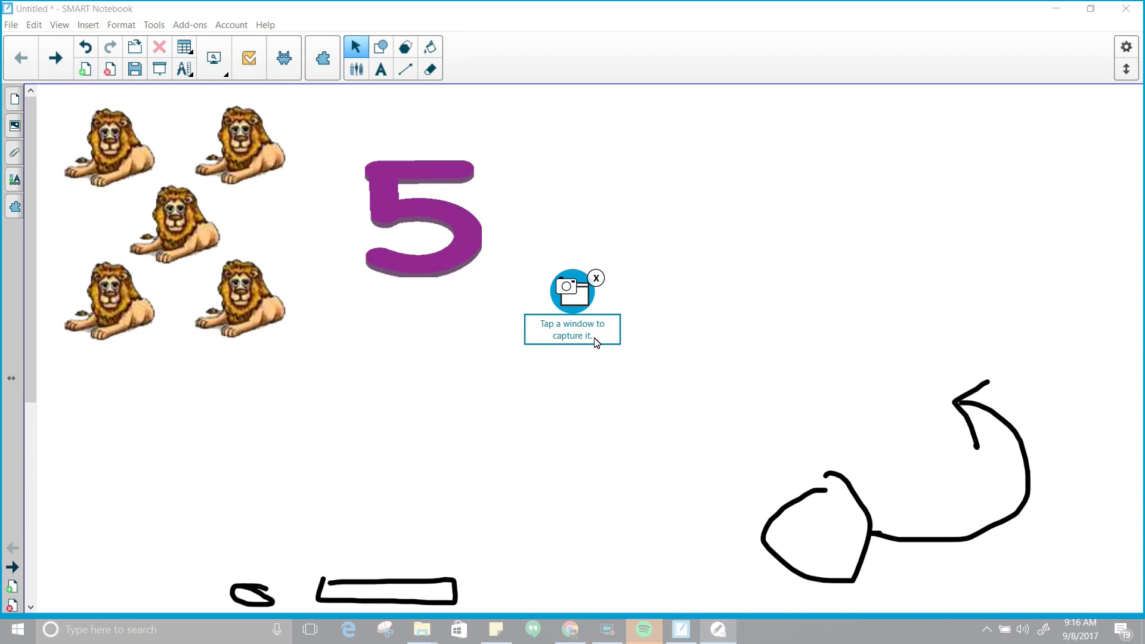
pyautogui.click(629, 386)
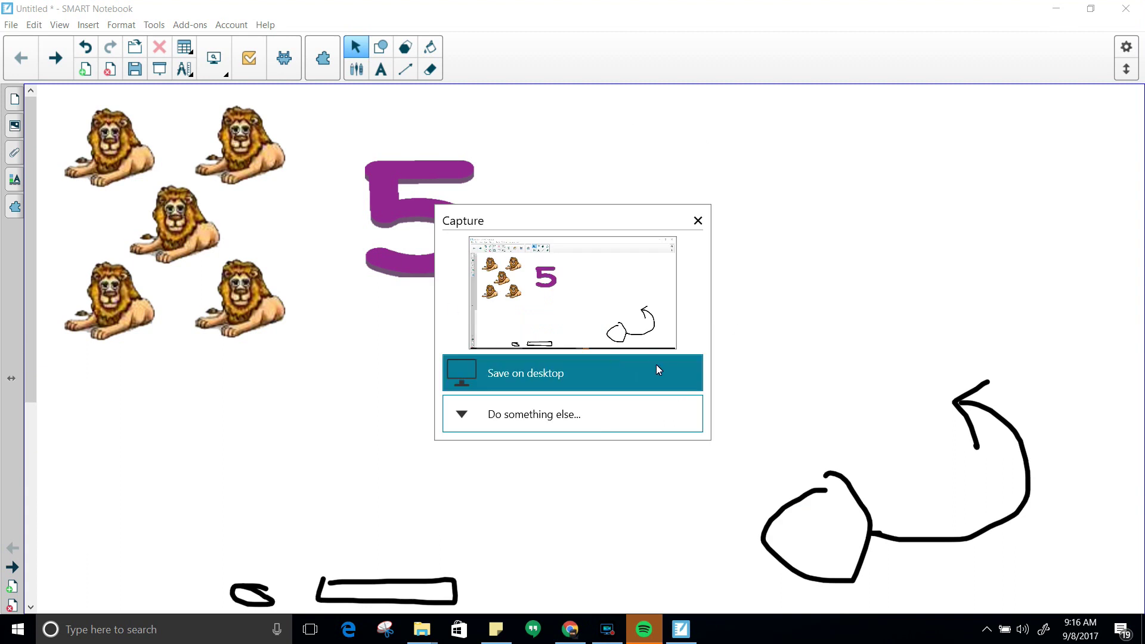
pyautogui.click(584, 404)
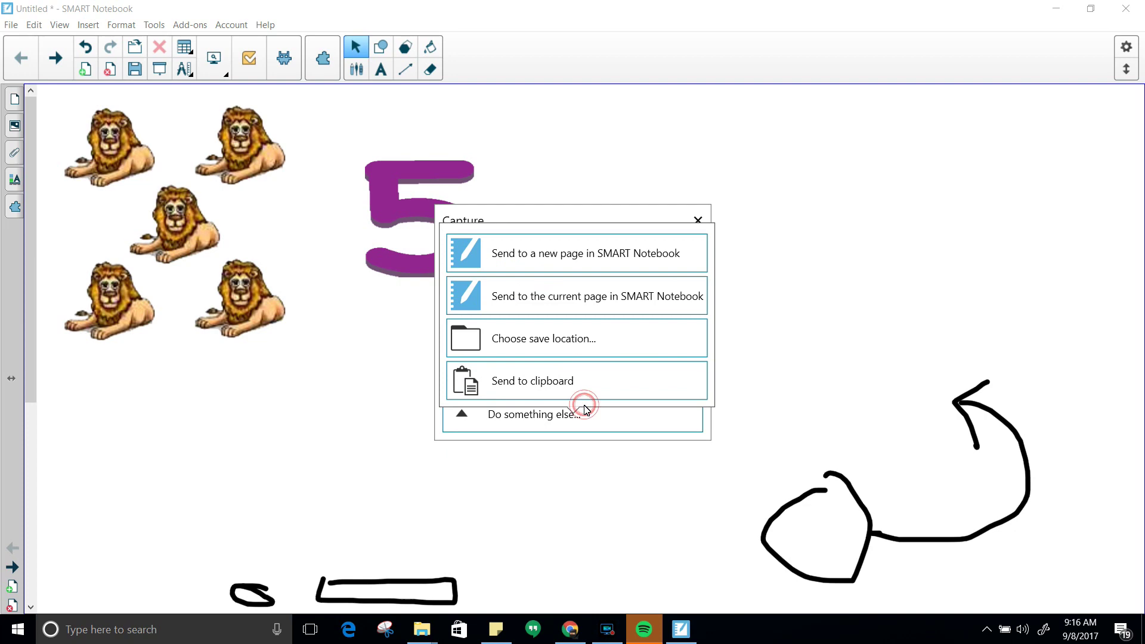
pyautogui.click(577, 345)
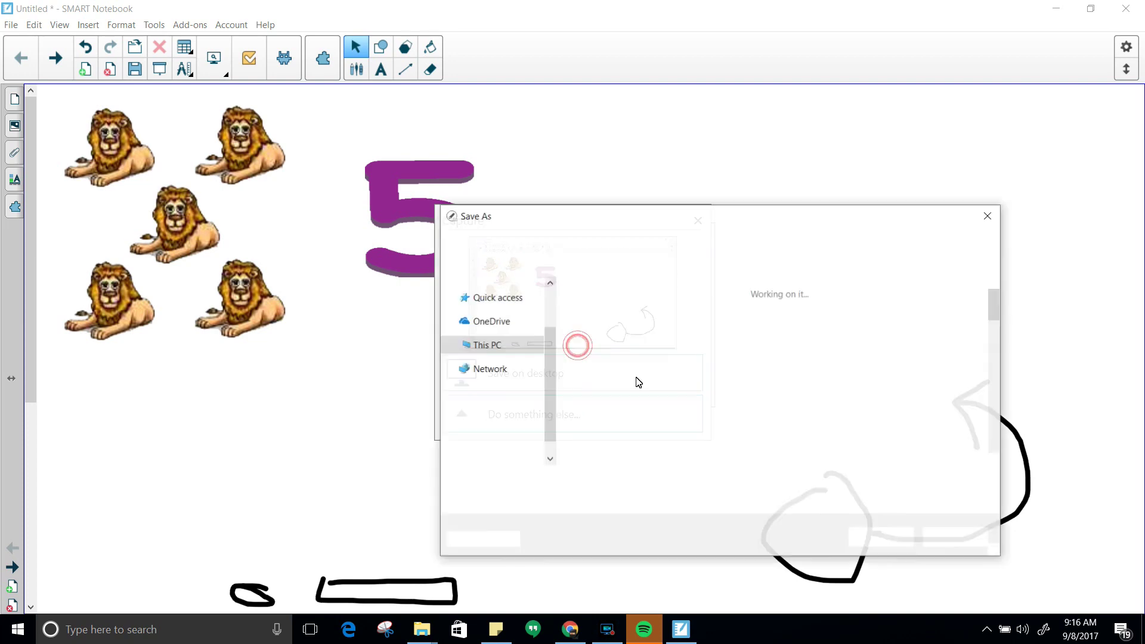
pyautogui.click(951, 538)
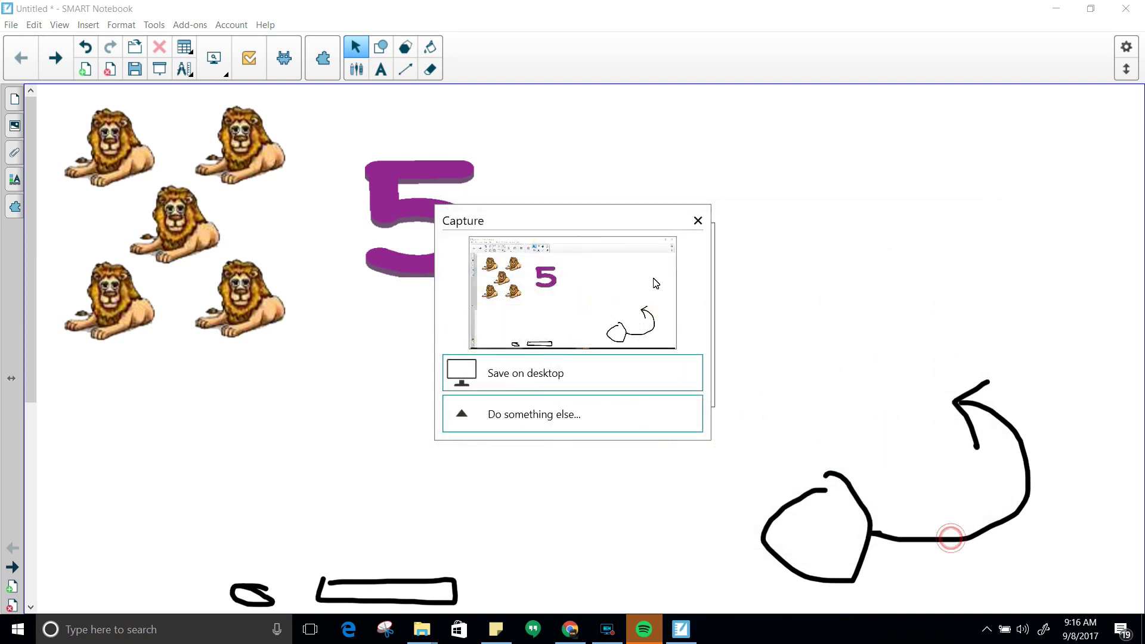
pyautogui.click(698, 220)
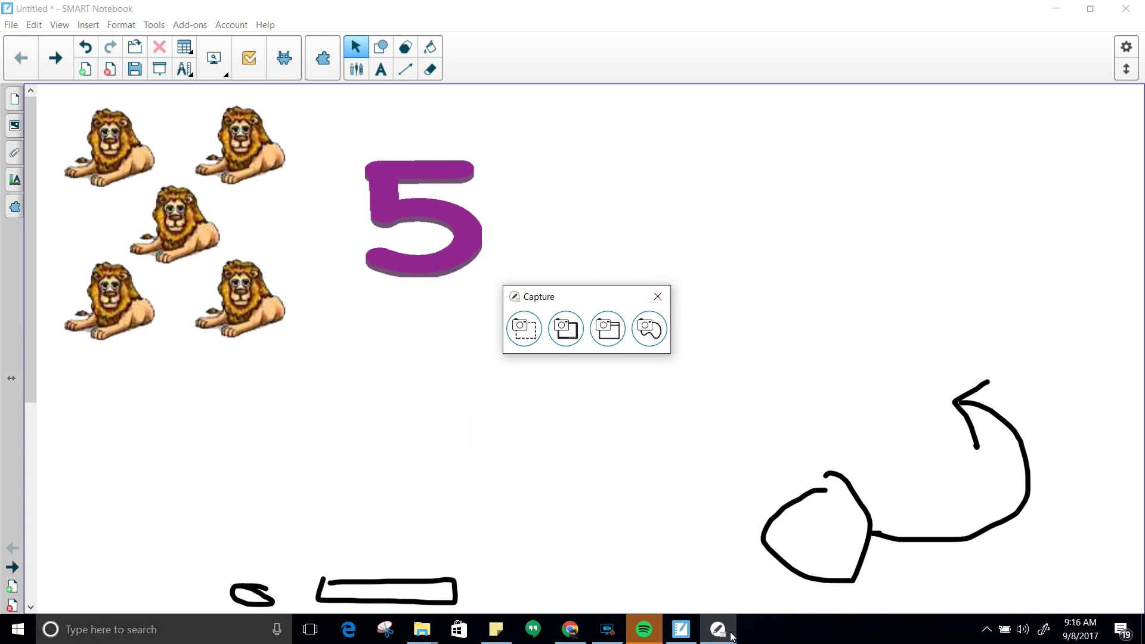
# - Capture a freehand area around the purple 5, switch to Chrome, and send the capture to the clipboard
pyautogui.click(648, 328)
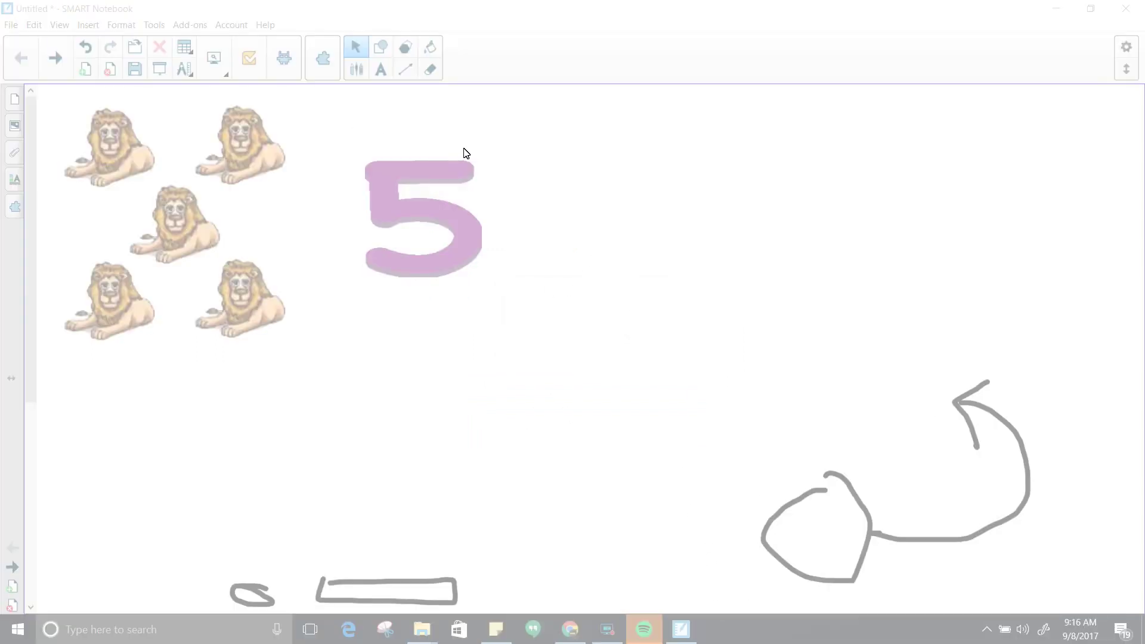
pyautogui.moveTo(475, 156)
pyautogui.mouseDown()
pyautogui.moveTo(363, 163)
pyautogui.moveTo(370, 233)
pyautogui.moveTo(436, 240)
pyautogui.moveTo(380, 241)
pyautogui.moveTo(355, 268)
pyautogui.moveTo(422, 292)
pyautogui.moveTo(467, 284)
pyautogui.moveTo(490, 264)
pyautogui.moveTo(495, 223)
pyautogui.moveTo(480, 203)
pyautogui.moveTo(454, 198)
pyautogui.moveTo(489, 184)
pyautogui.moveTo(483, 161)
pyautogui.moveTo(454, 149)
pyautogui.mouseUp()
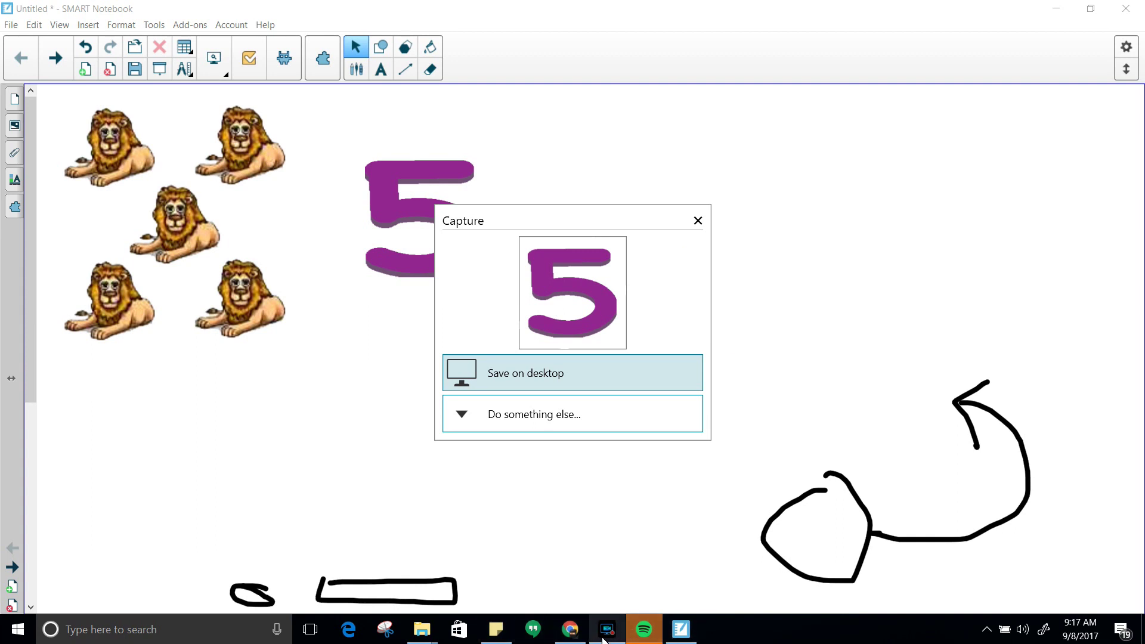
pyautogui.click(569, 630)
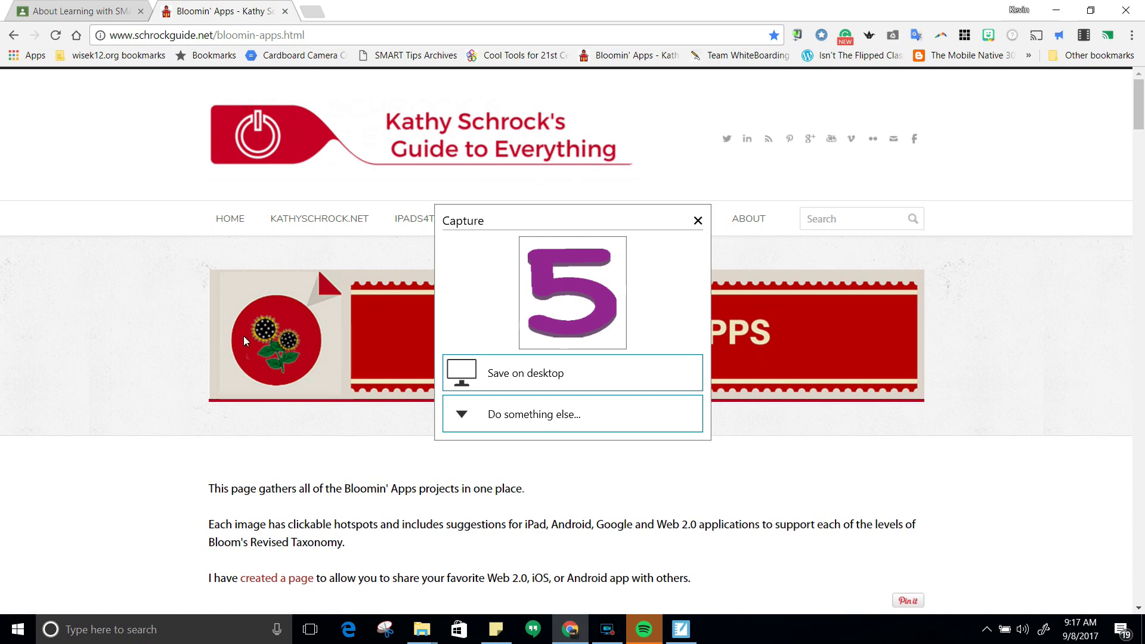
pyautogui.click(533, 417)
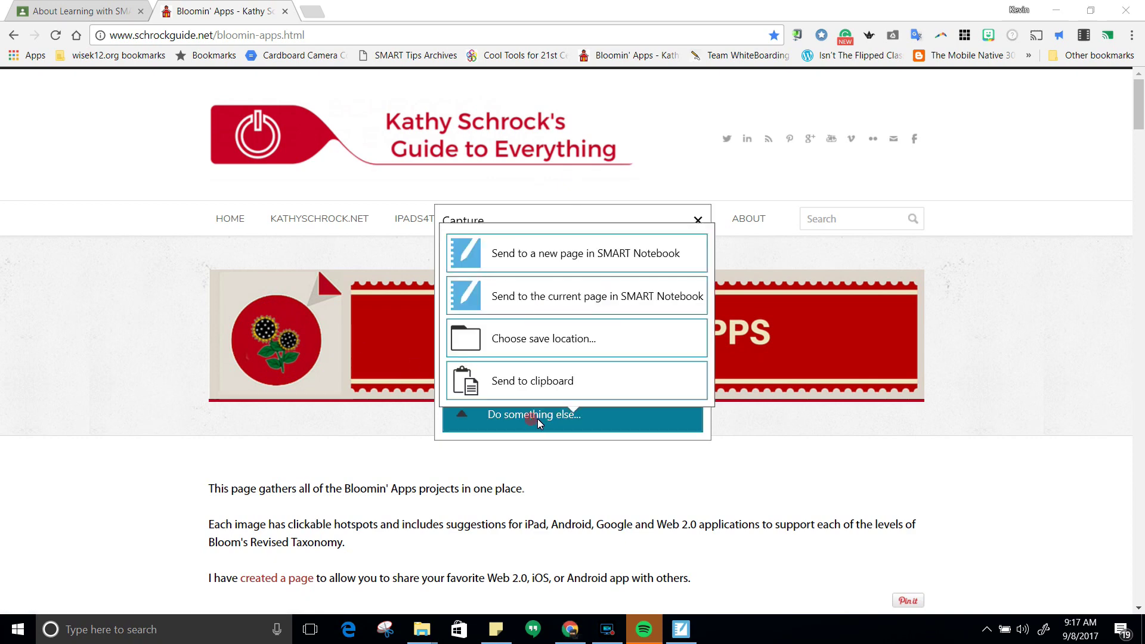
pyautogui.click(582, 391)
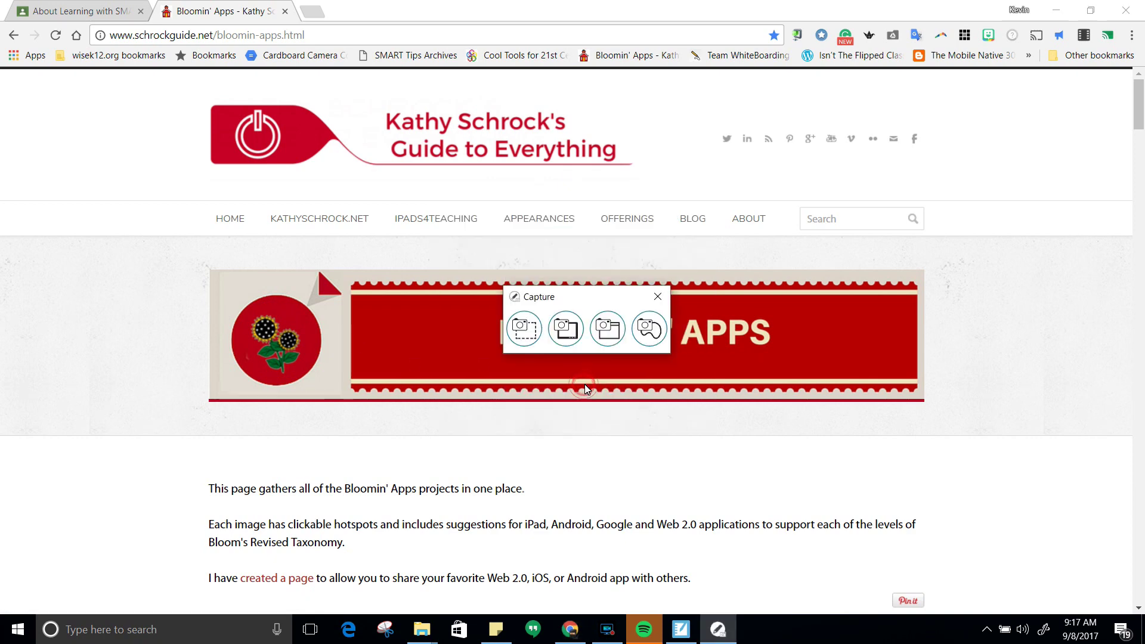
# - Capture the Bloomin' Apps banner as a rectangular area, send it to a new SMART Notebook page, and switch to SMART Notebook
pyautogui.click(524, 329)
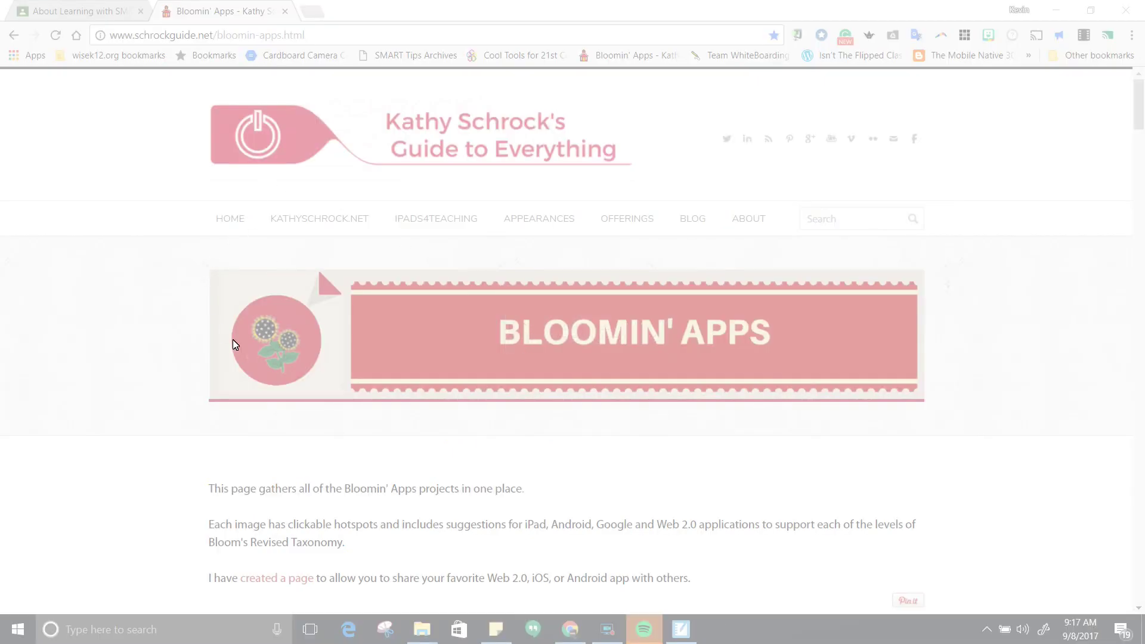
pyautogui.moveTo(206, 267); pyautogui.dragTo(945, 416)
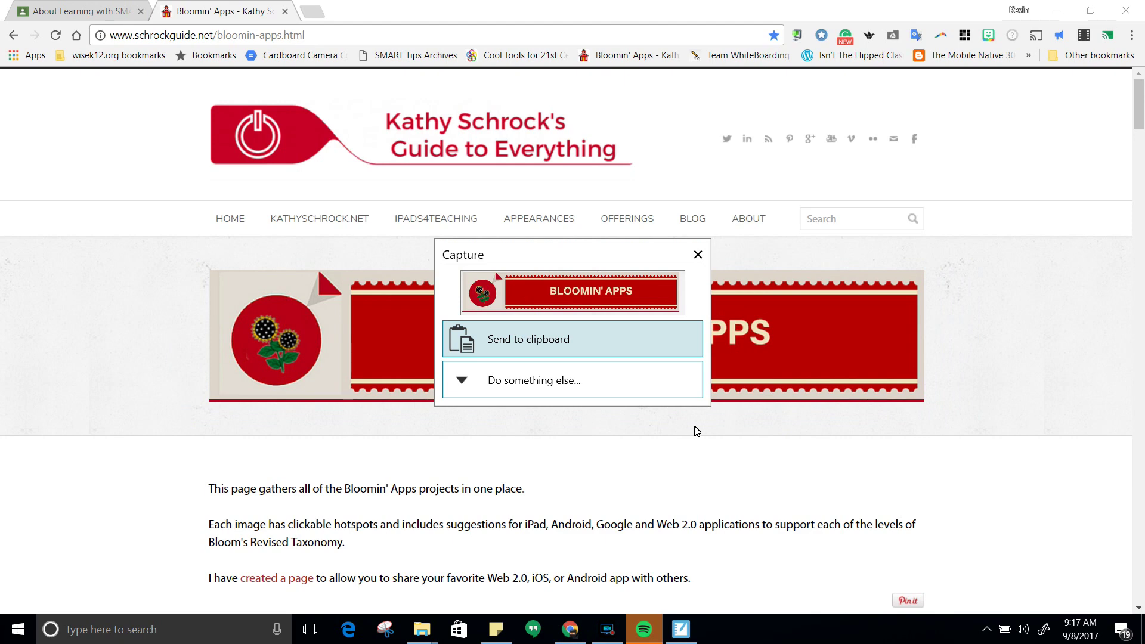
pyautogui.click(578, 379)
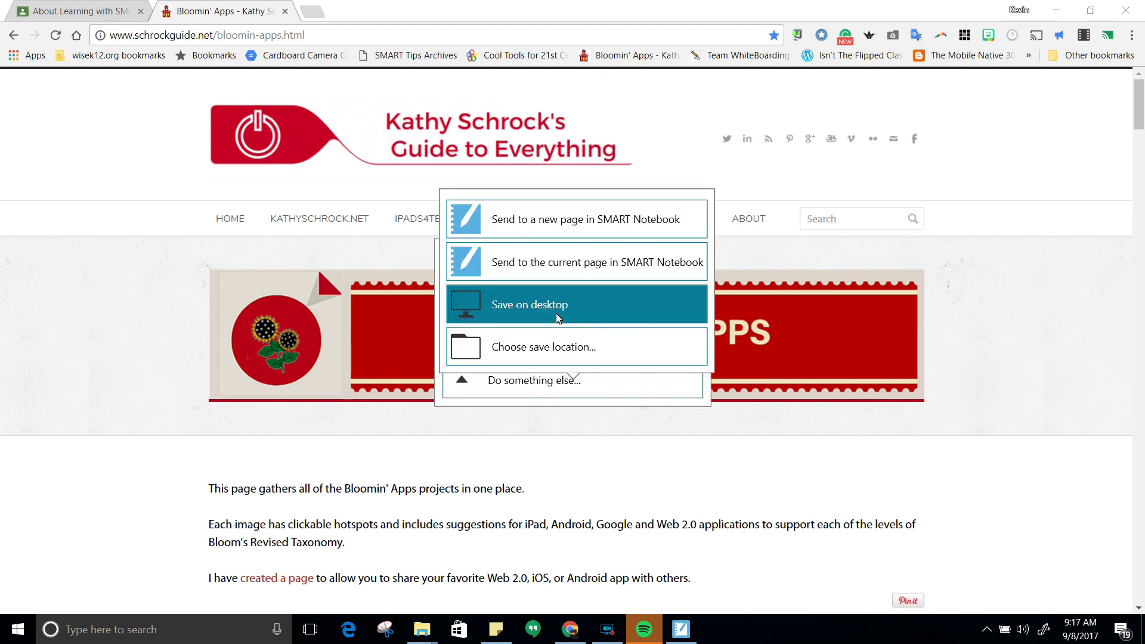
pyautogui.click(578, 229)
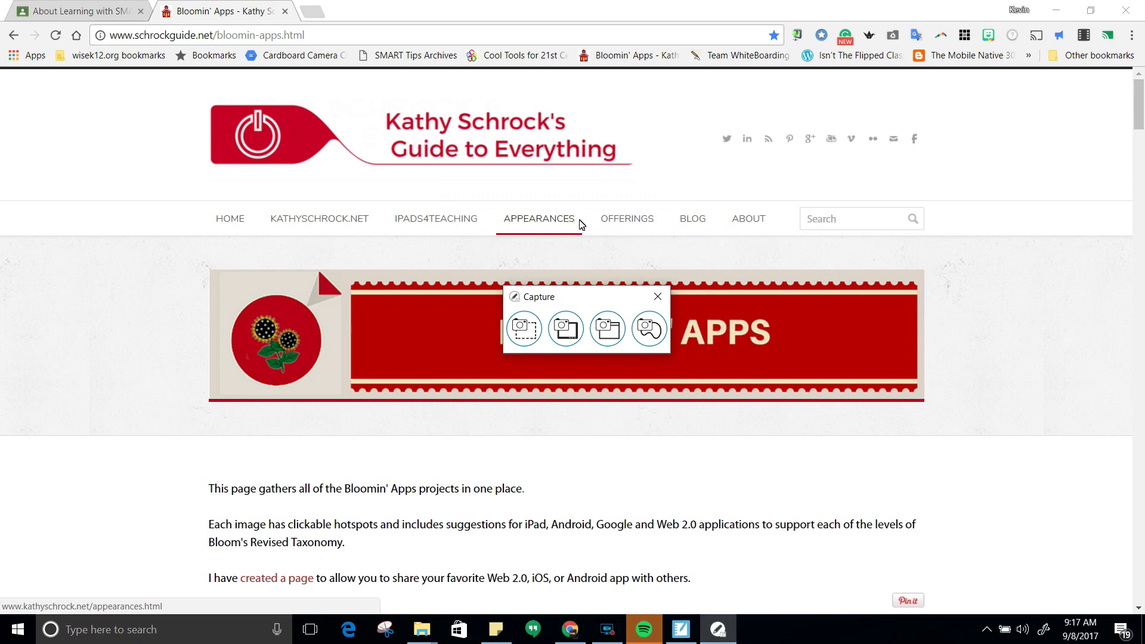
pyautogui.click(681, 625)
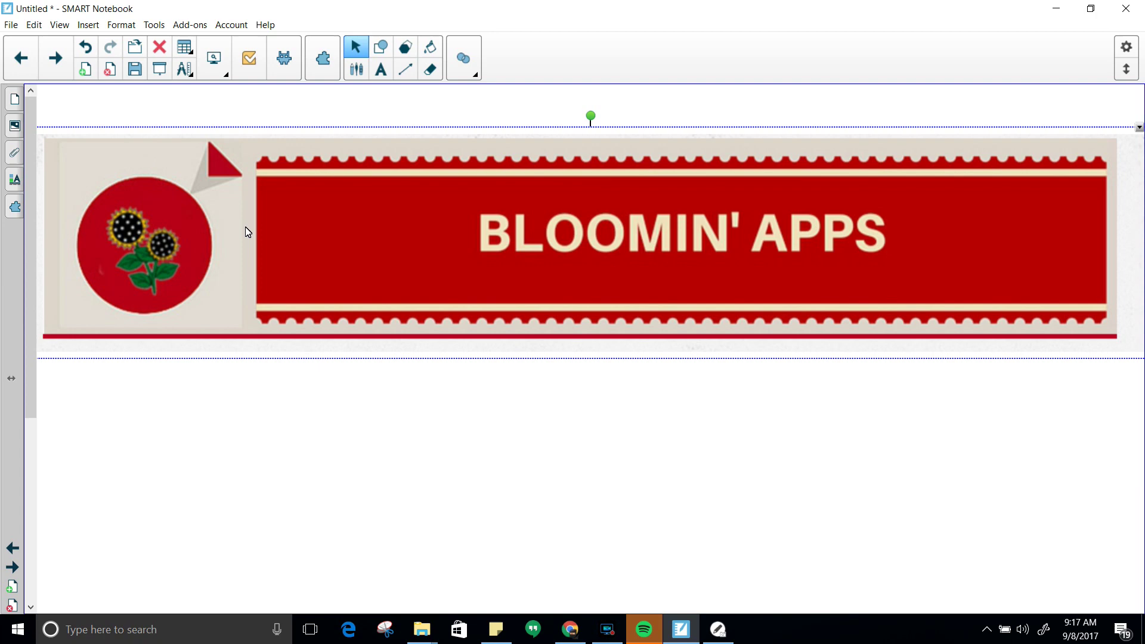
# - Reposition the captured Bloomin' Apps banner lower on its page, leaving blank space above it
pyautogui.moveTo(507, 262); pyautogui.dragTo(493, 216)
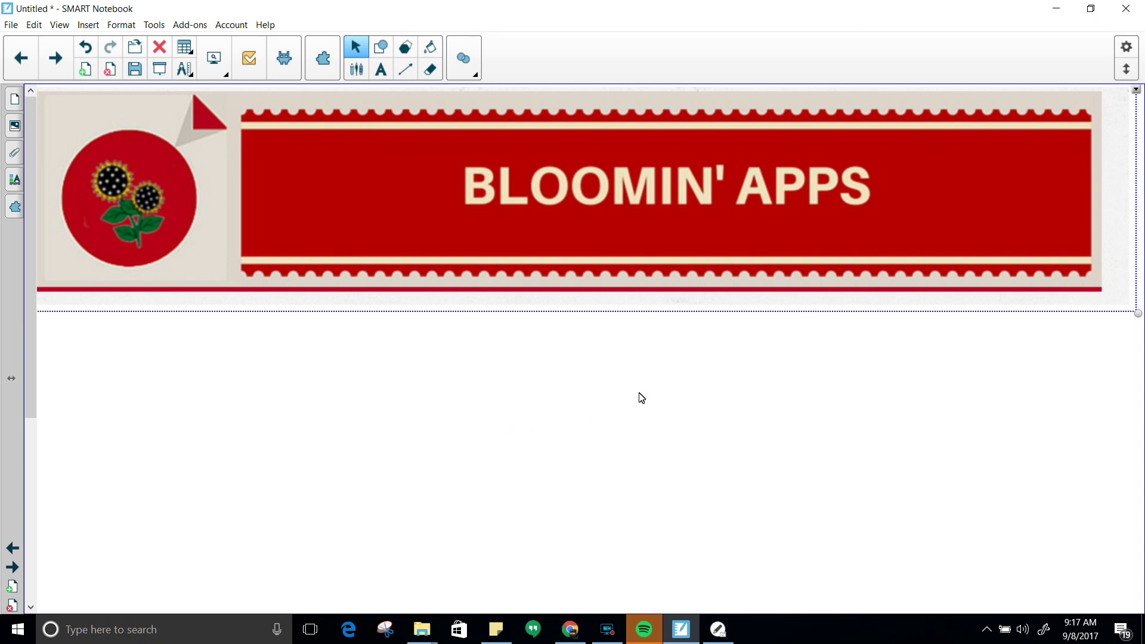
pyautogui.moveTo(719, 230); pyautogui.dragTo(652, 331)
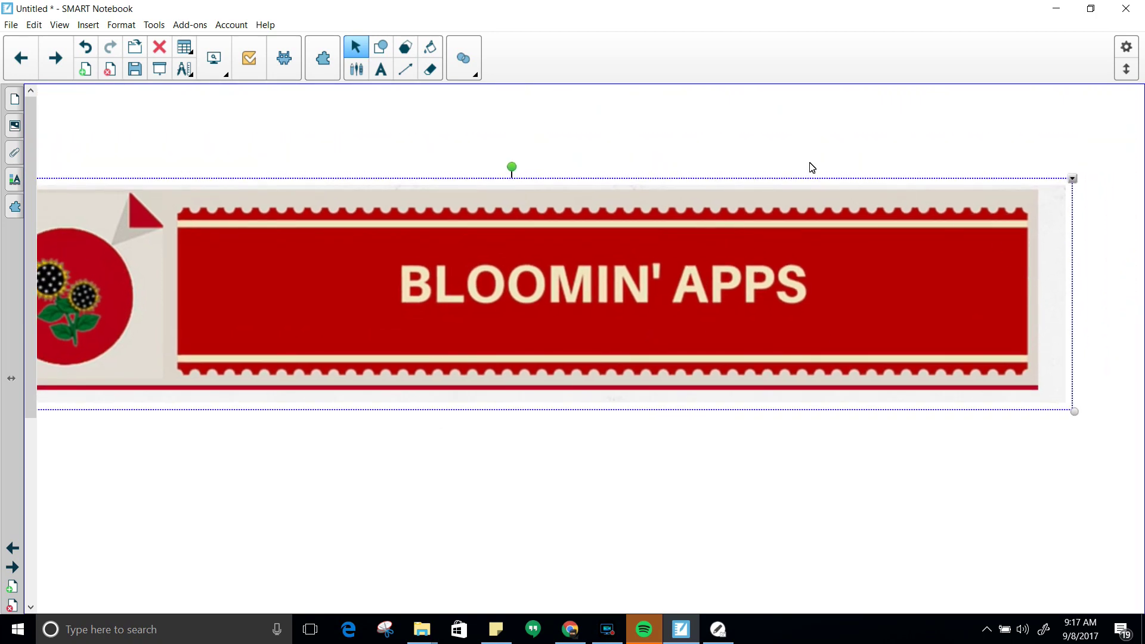
# - Return to page 1 with the lions and close the Screen Capture Toolbar
pyautogui.click(15, 99)
pyautogui.click(88, 132)
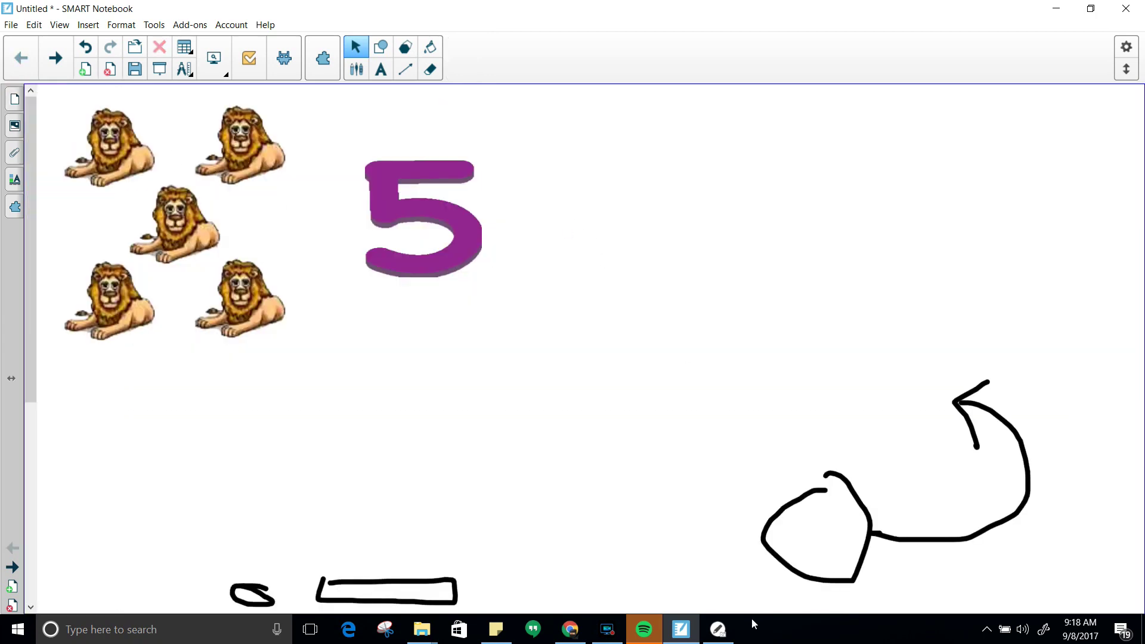
pyautogui.click(718, 629)
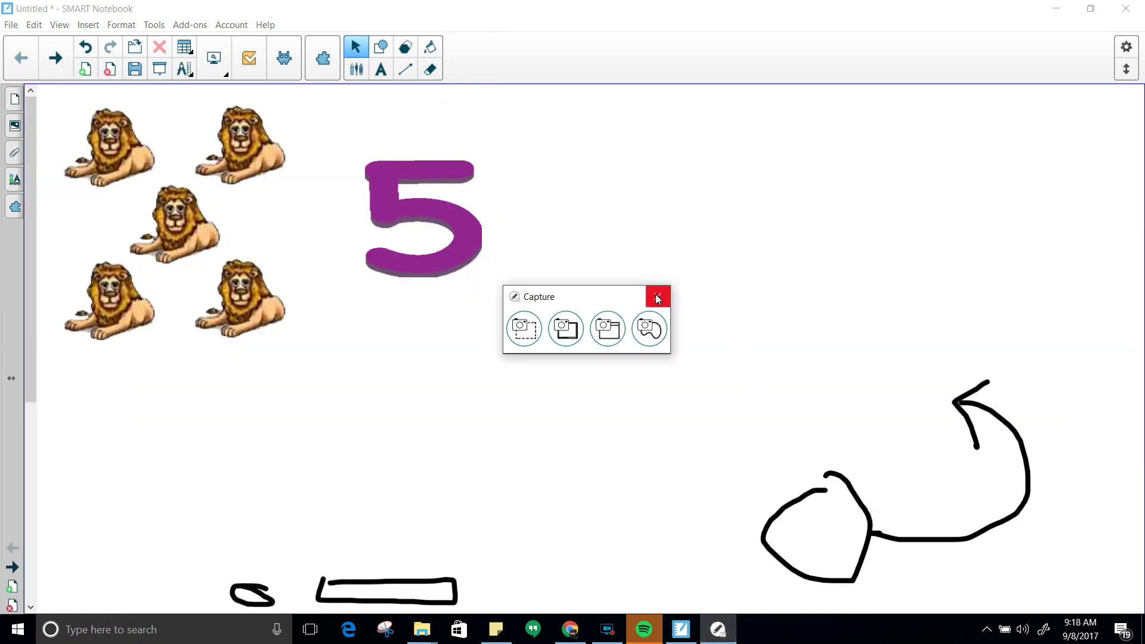
pyautogui.click(657, 296)
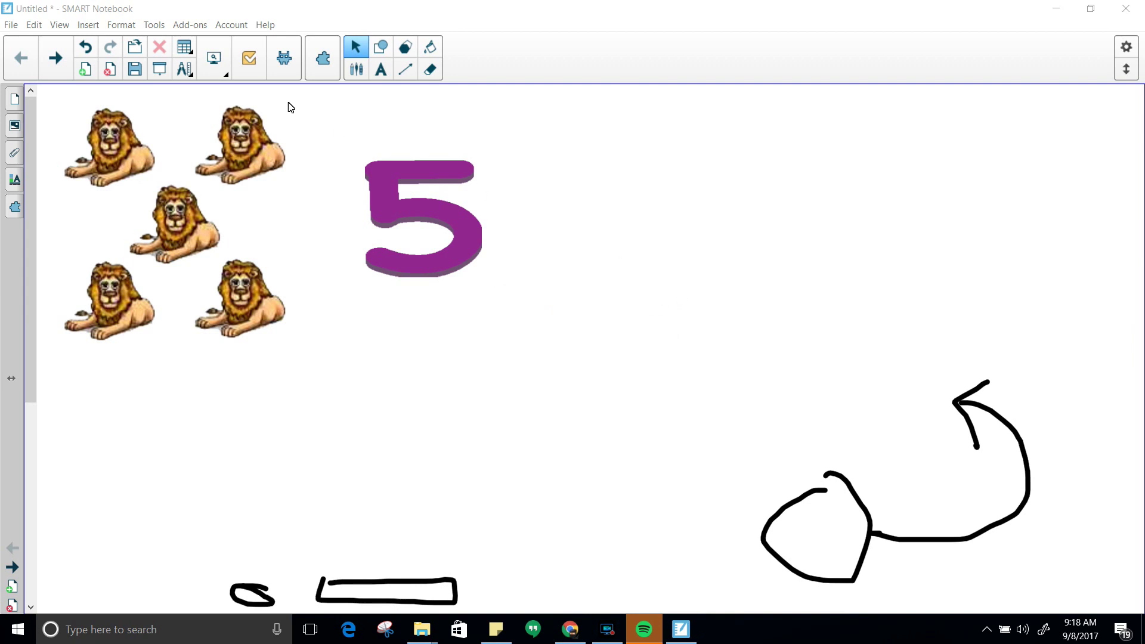
# - Cover page 1 with the Screen Shade
pyautogui.click(60, 24)
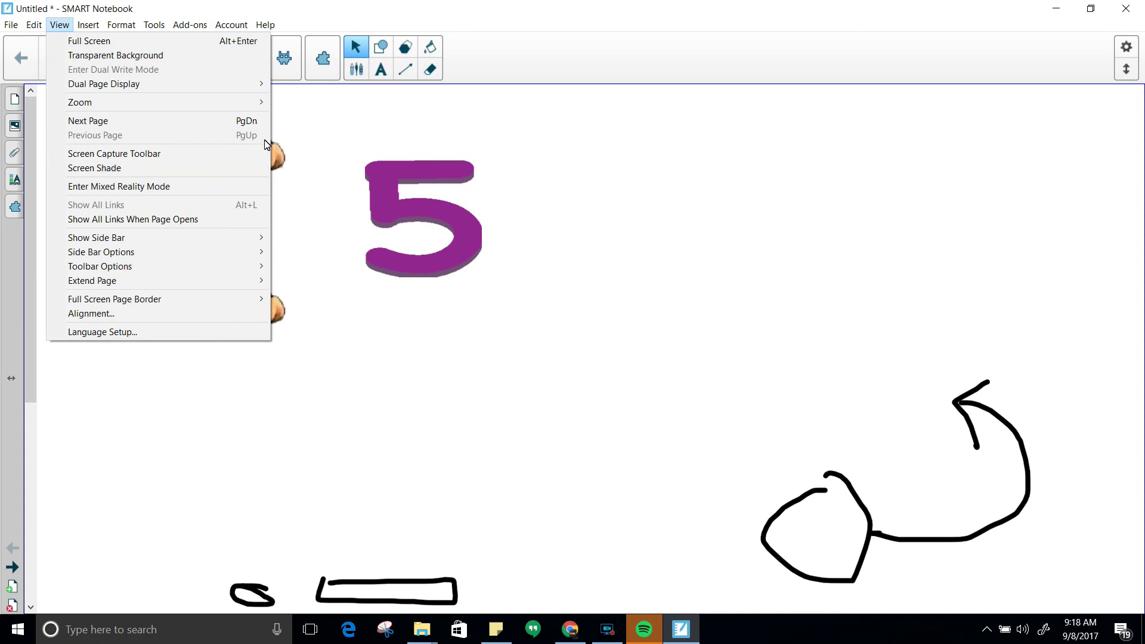
pyautogui.click(313, 148)
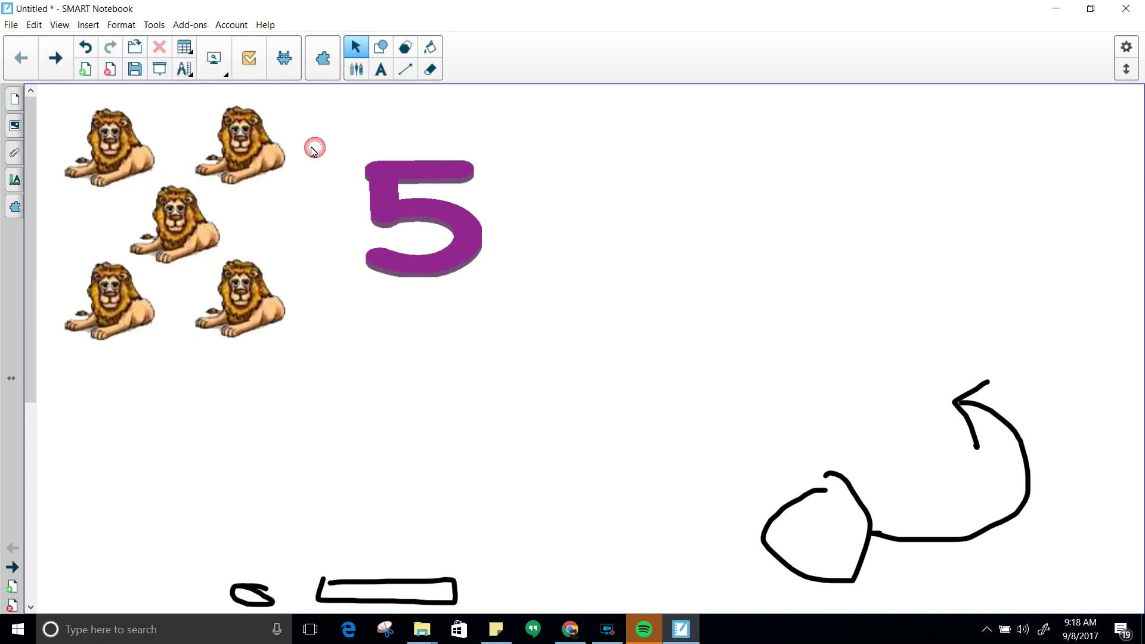
pyautogui.click(160, 70)
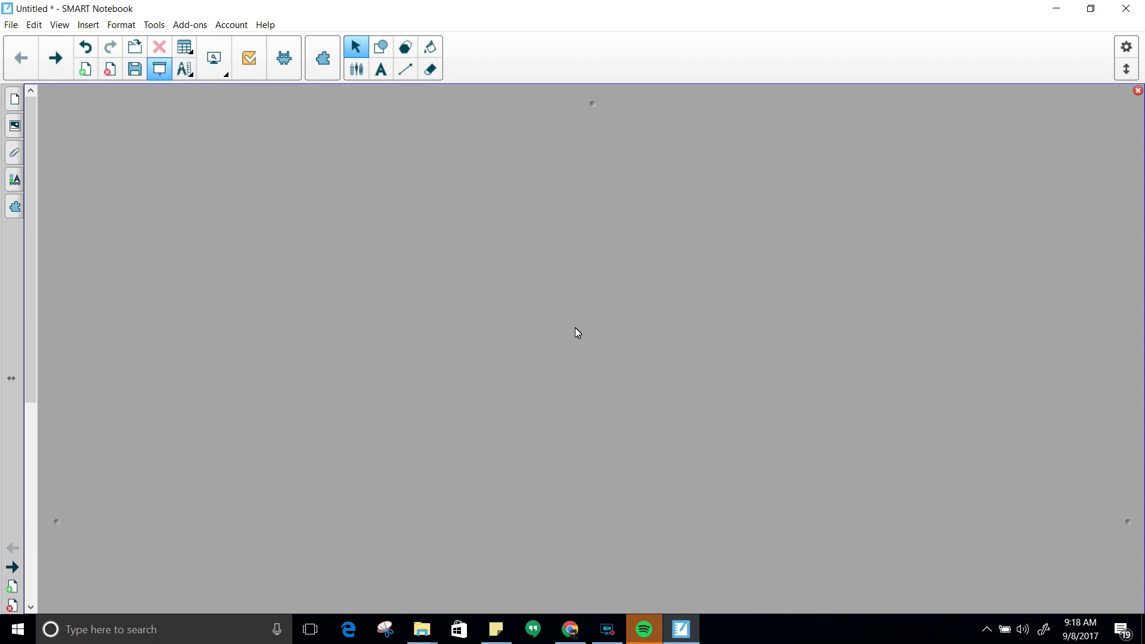
# - Go to page 2 with the Bloomin' Apps banner and cover it with the Screen Shade
pyautogui.click(15, 101)
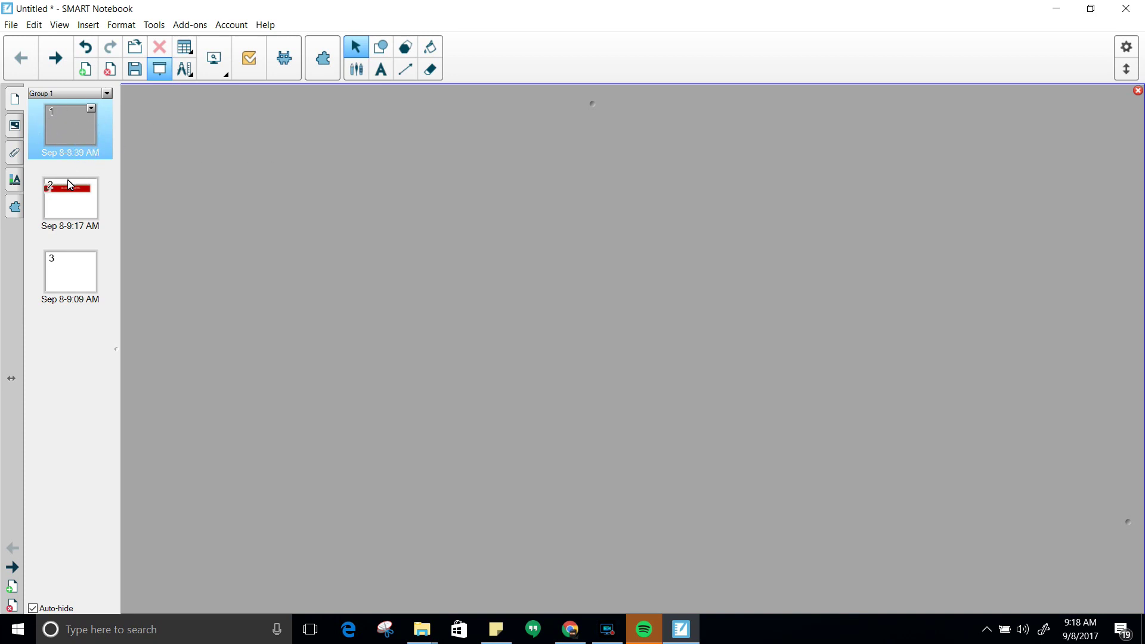
pyautogui.click(79, 200)
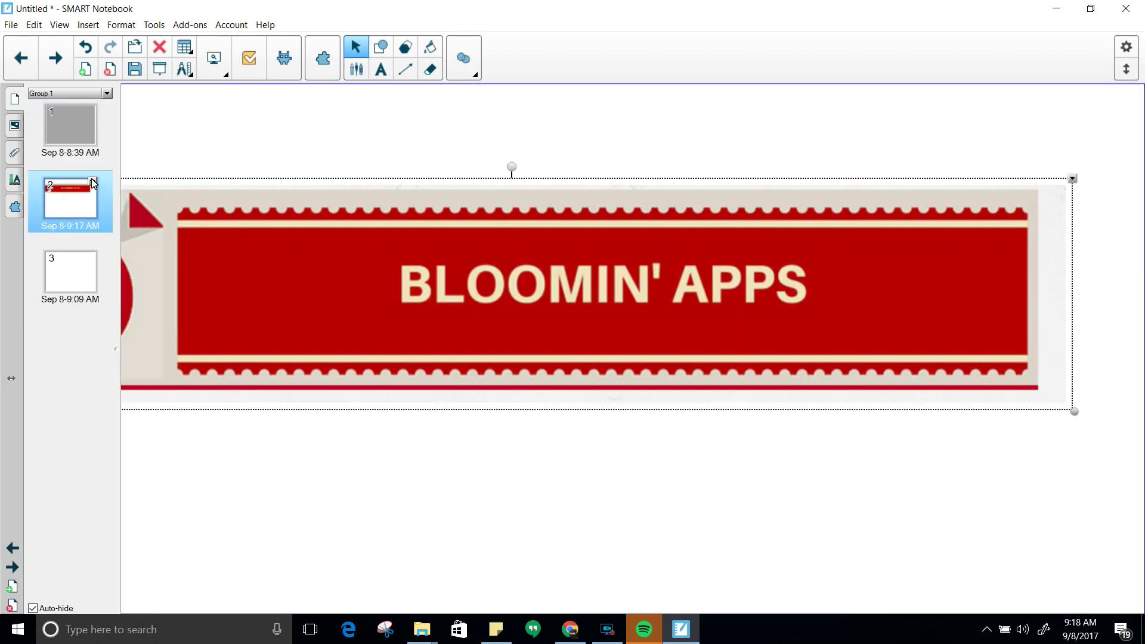
pyautogui.rightClick(93, 183)
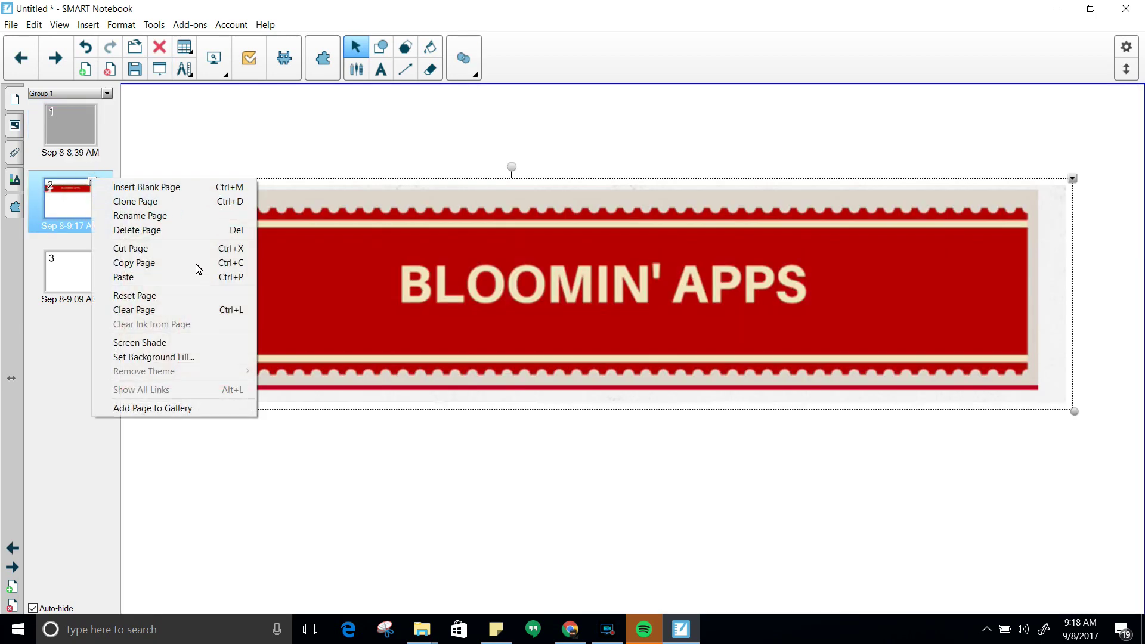
pyautogui.click(189, 344)
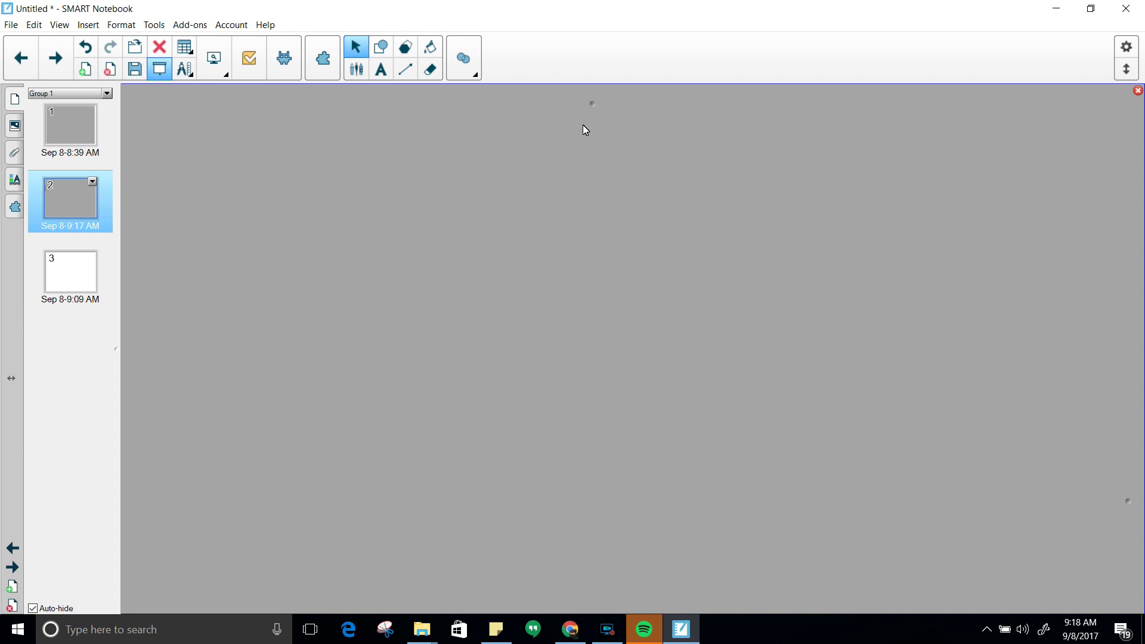
pyautogui.moveTo(592, 107); pyautogui.dragTo(618, 120)
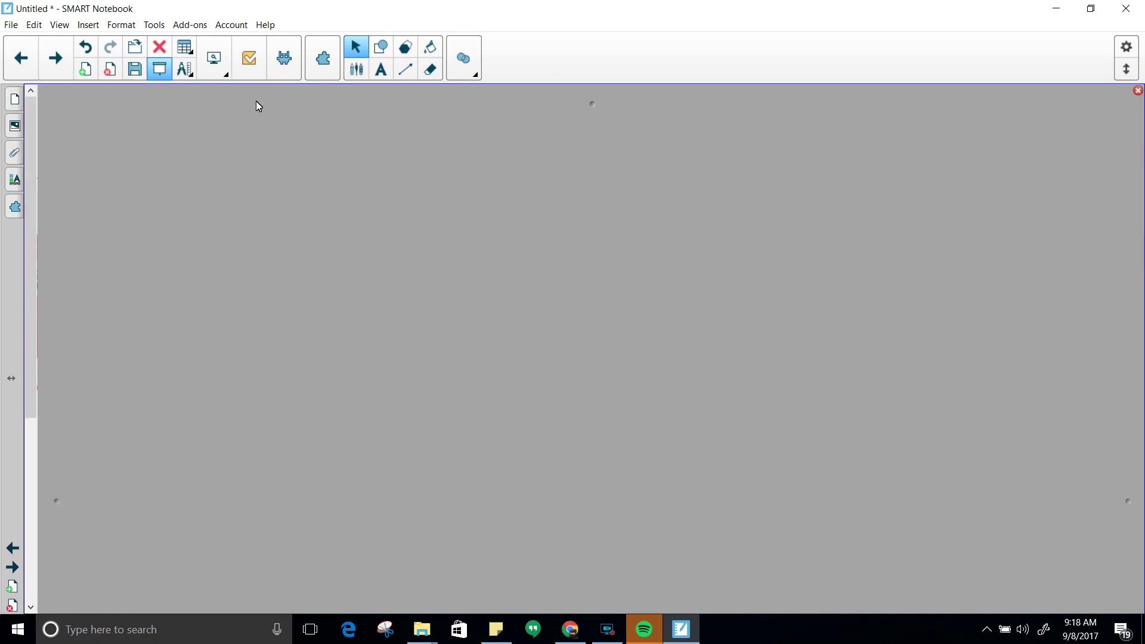
# - Pull back the Screen Shade on page 1 to reveal the lions and the purple 5, and remove the shade
pyautogui.click(21, 57)
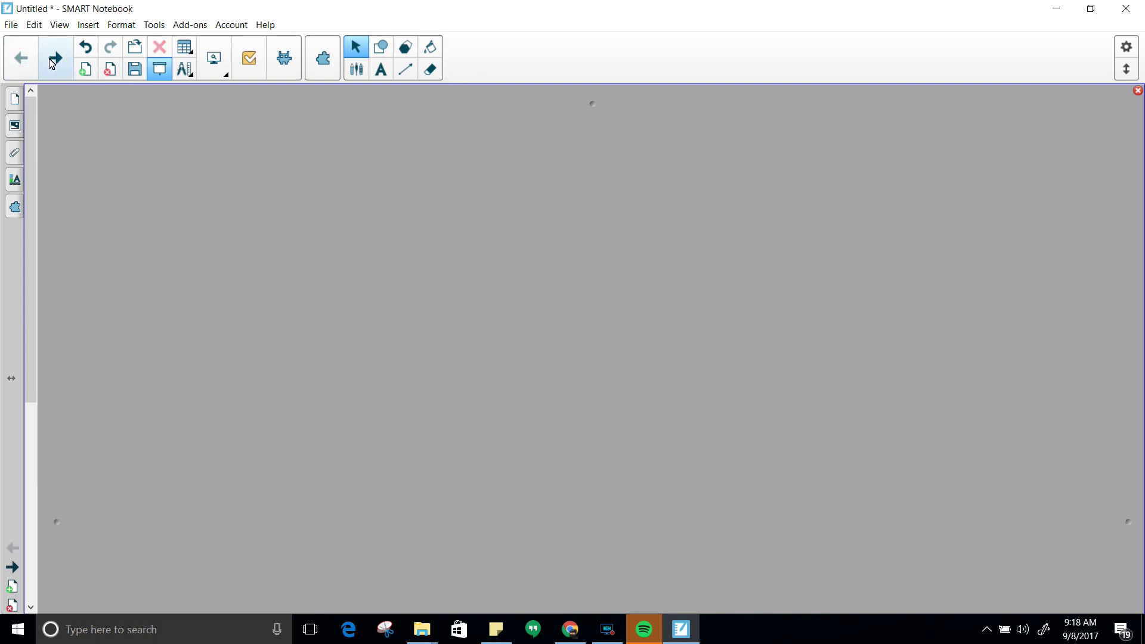
pyautogui.moveTo(57, 526); pyautogui.dragTo(370, 528)
pyautogui.moveTo(450, 529); pyautogui.dragTo(352, 522)
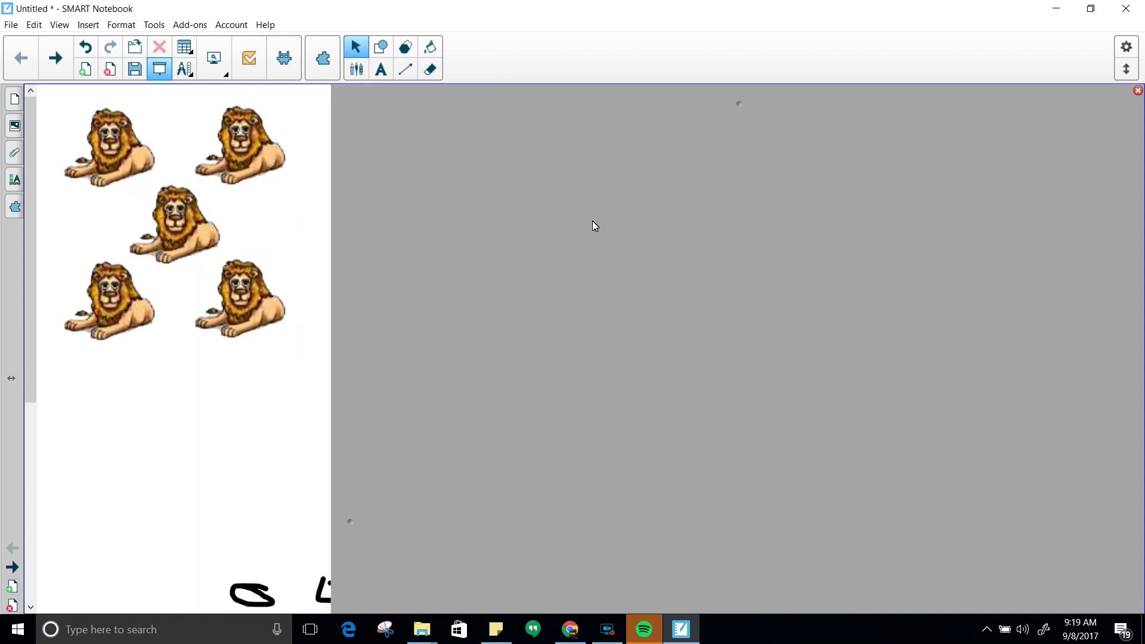
pyautogui.moveTo(741, 113); pyautogui.dragTo(745, 321)
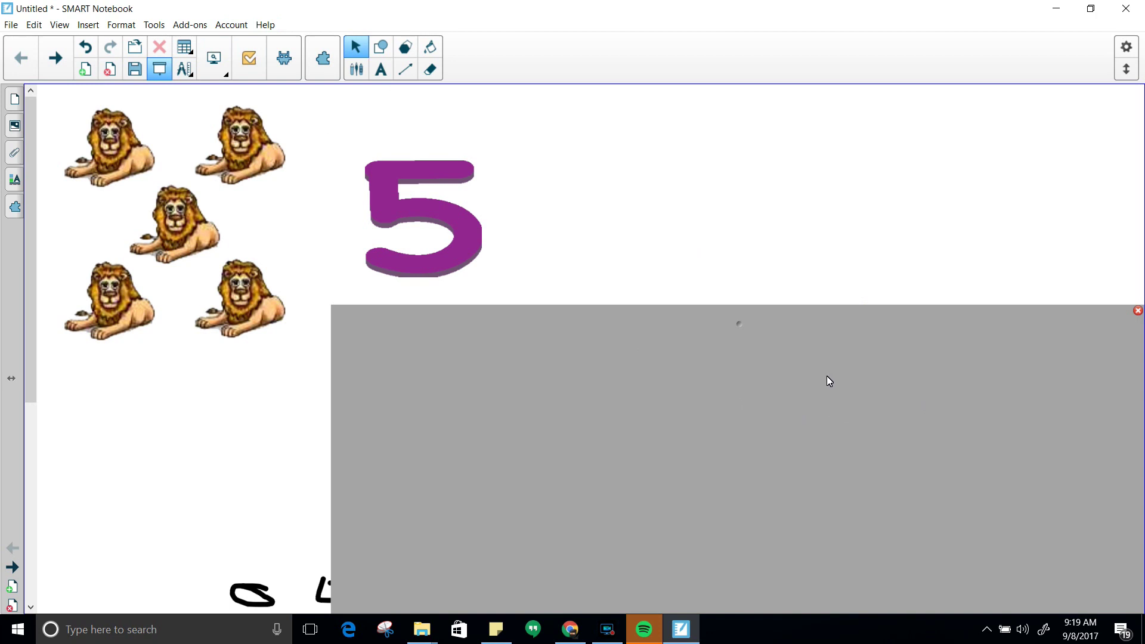
pyautogui.click(1138, 311)
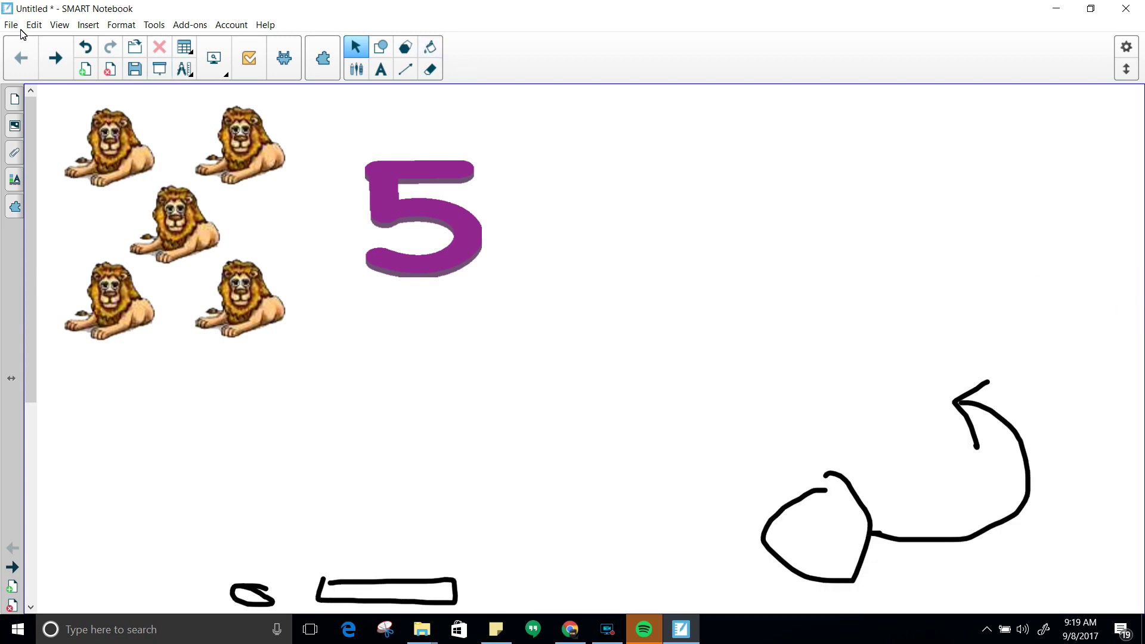
pyautogui.click(60, 25)
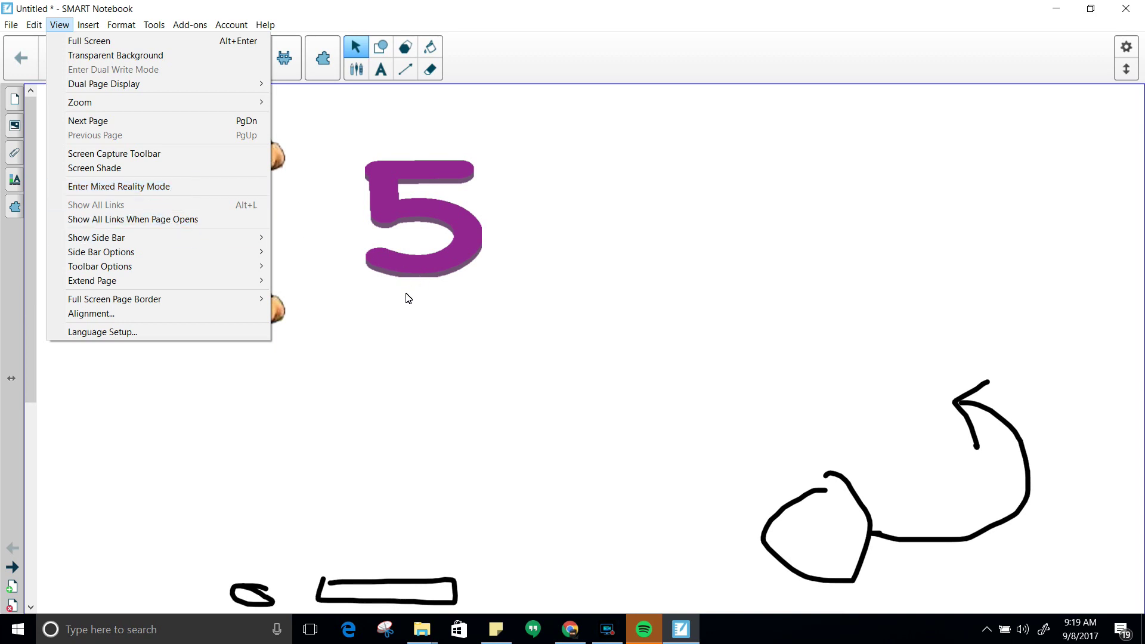
pyautogui.click(388, 316)
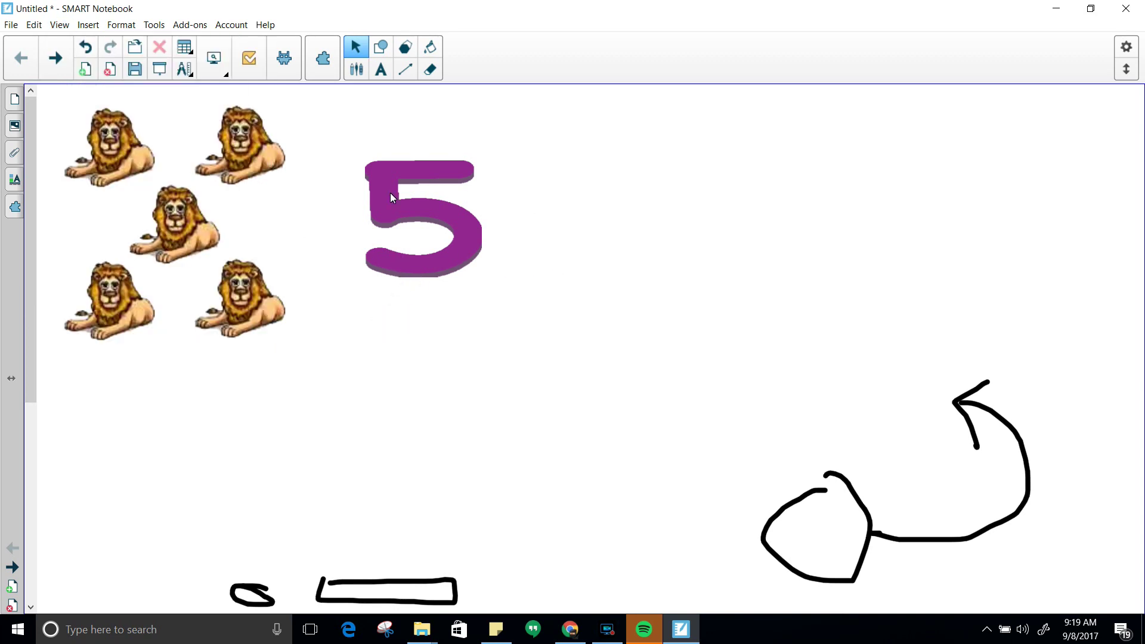
pyautogui.click(248, 152)
pyautogui.click(305, 94)
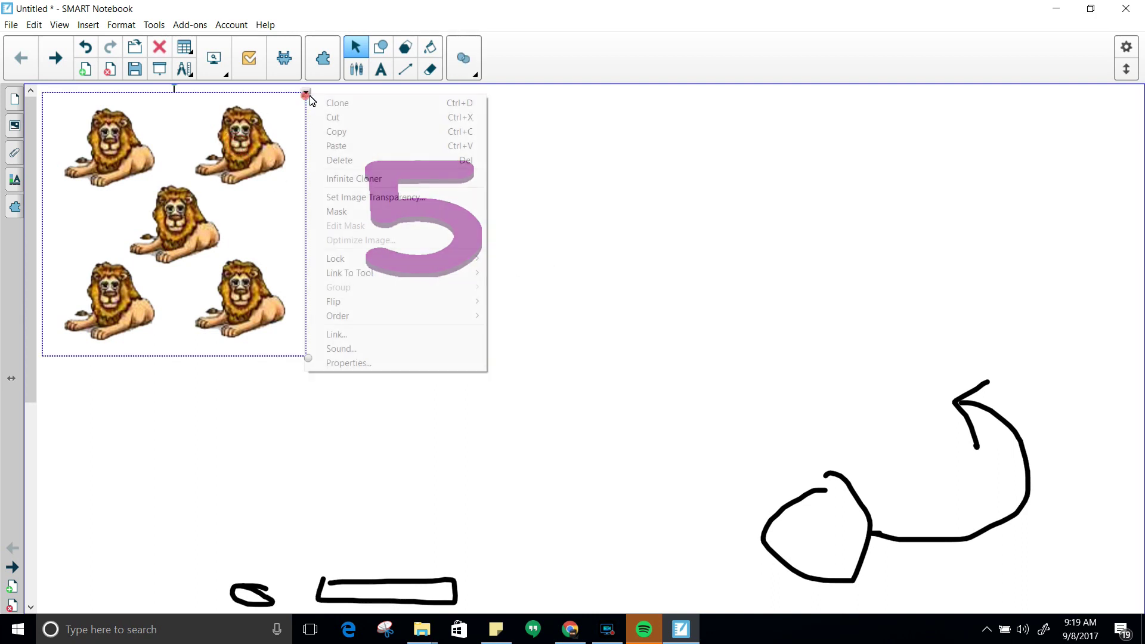
pyautogui.click(431, 334)
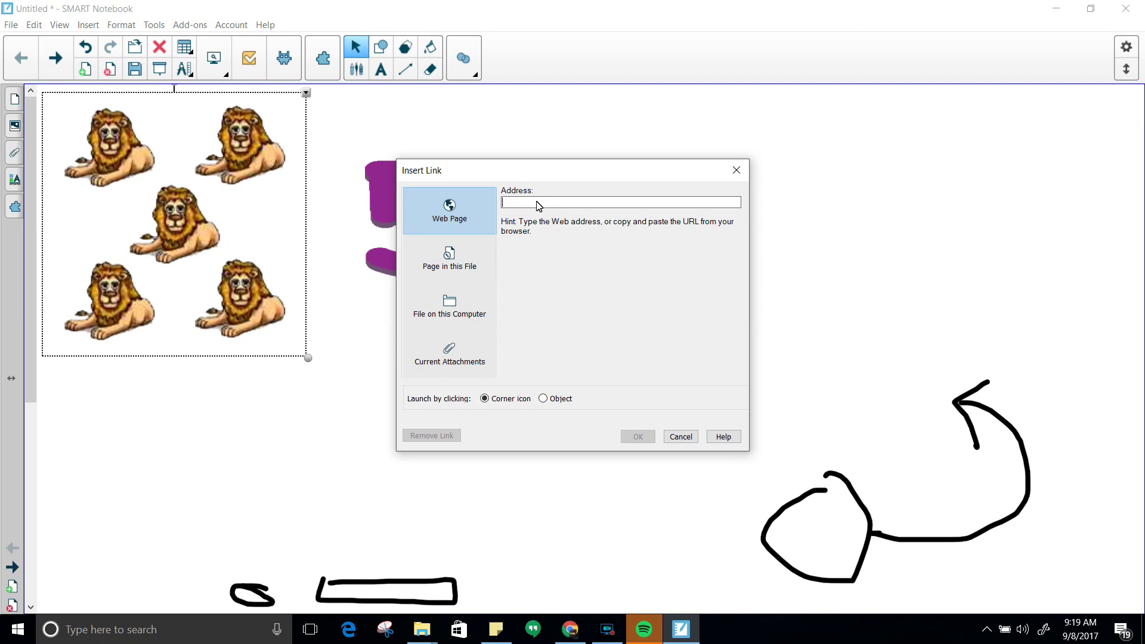
pyautogui.write('www.wisek12.org')
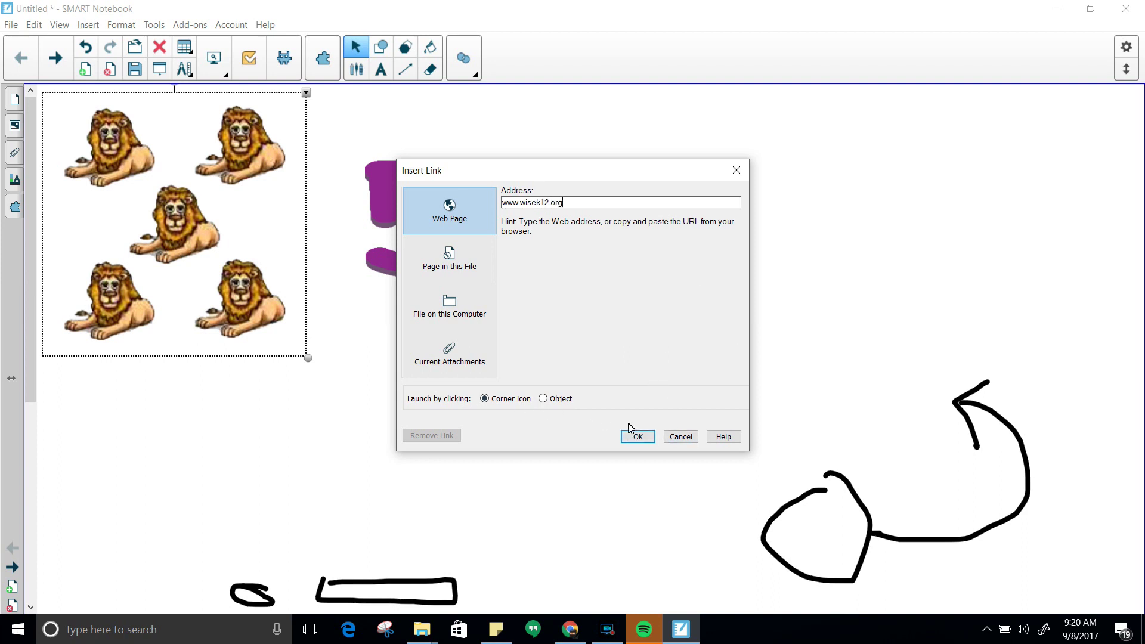
pyautogui.click(543, 399)
pyautogui.click(642, 439)
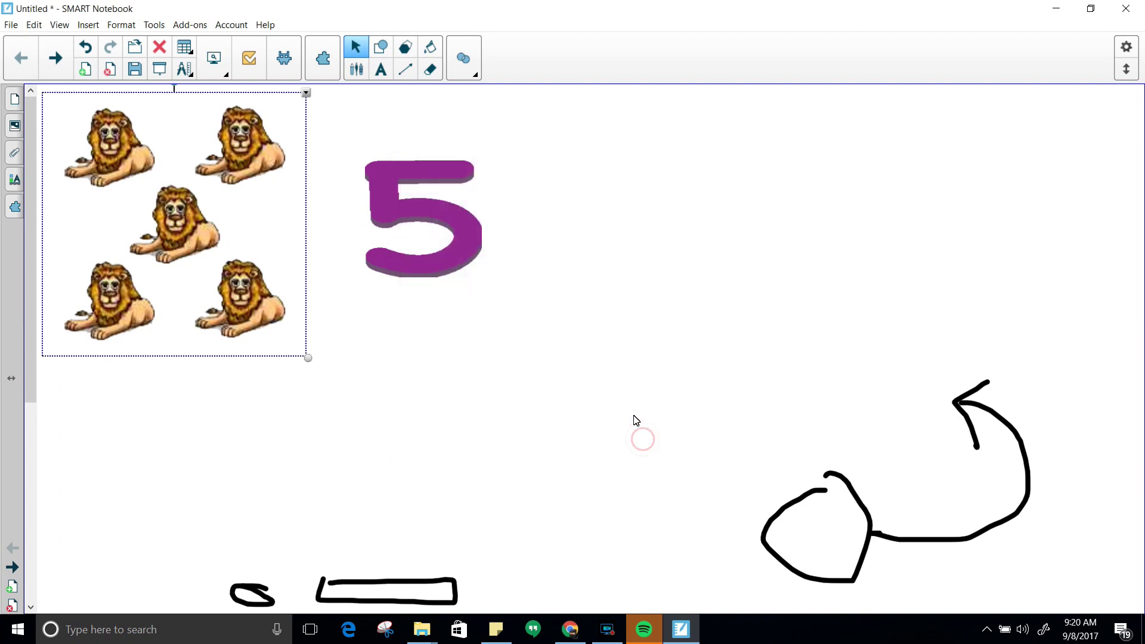
pyautogui.click(549, 410)
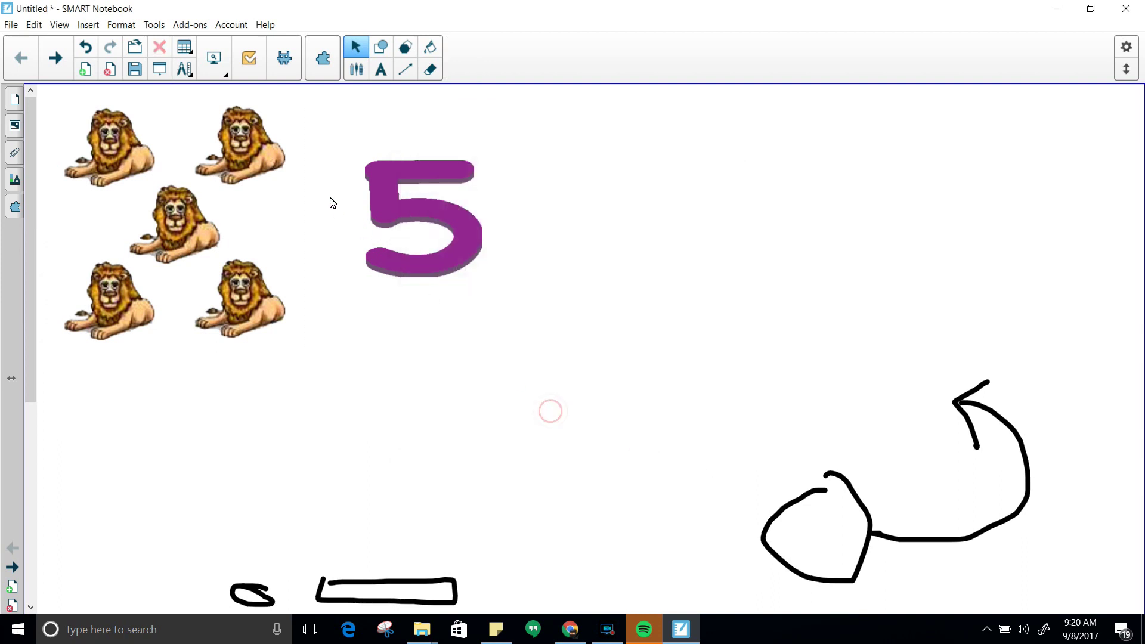
# - Show all links on page 1
pyautogui.click(58, 27)
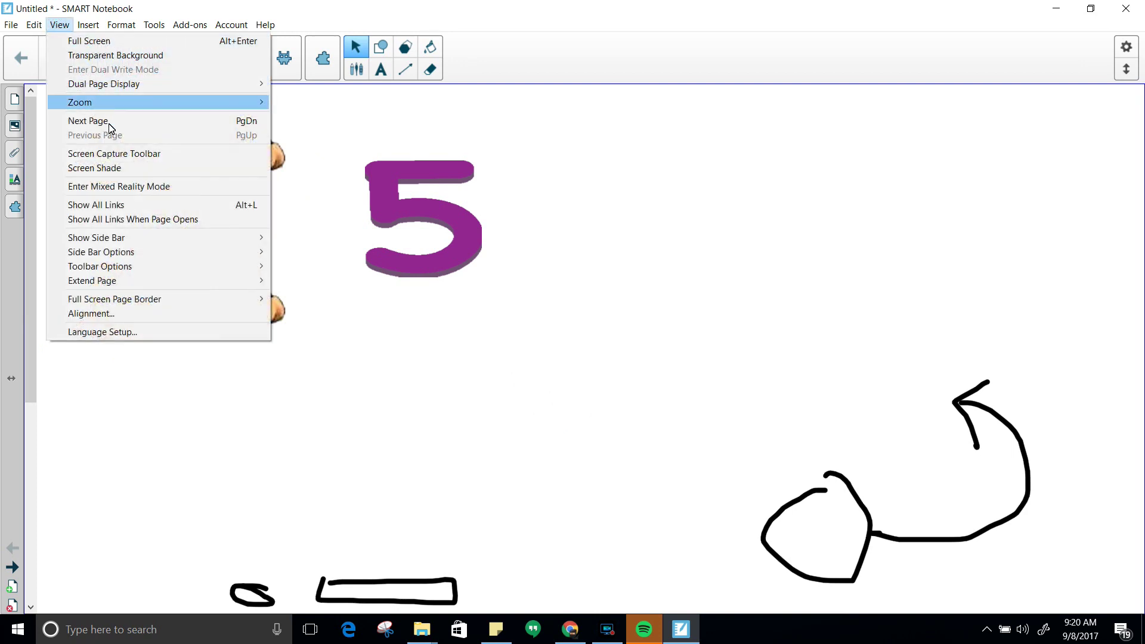
pyautogui.click(119, 205)
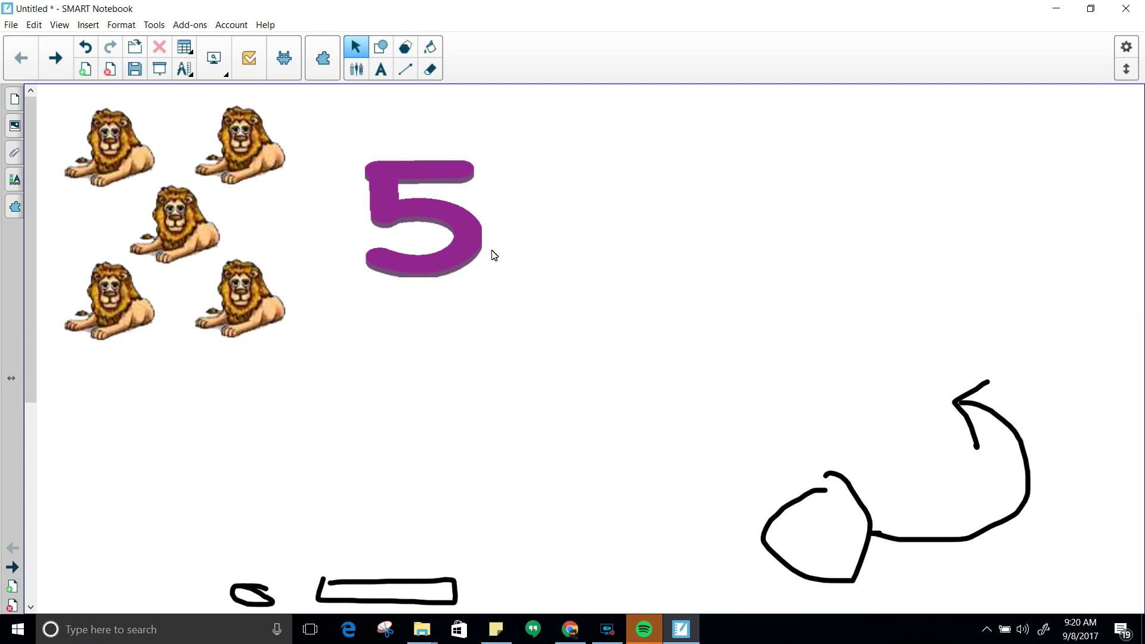
pyautogui.click(467, 246)
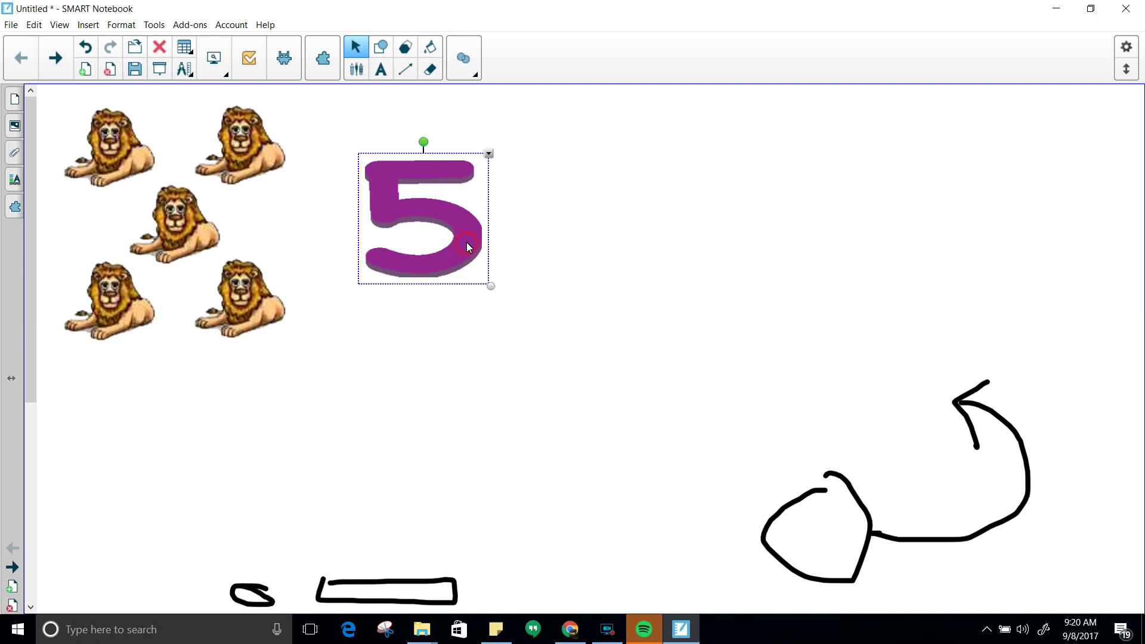
pyautogui.click(488, 154)
pyautogui.click(529, 390)
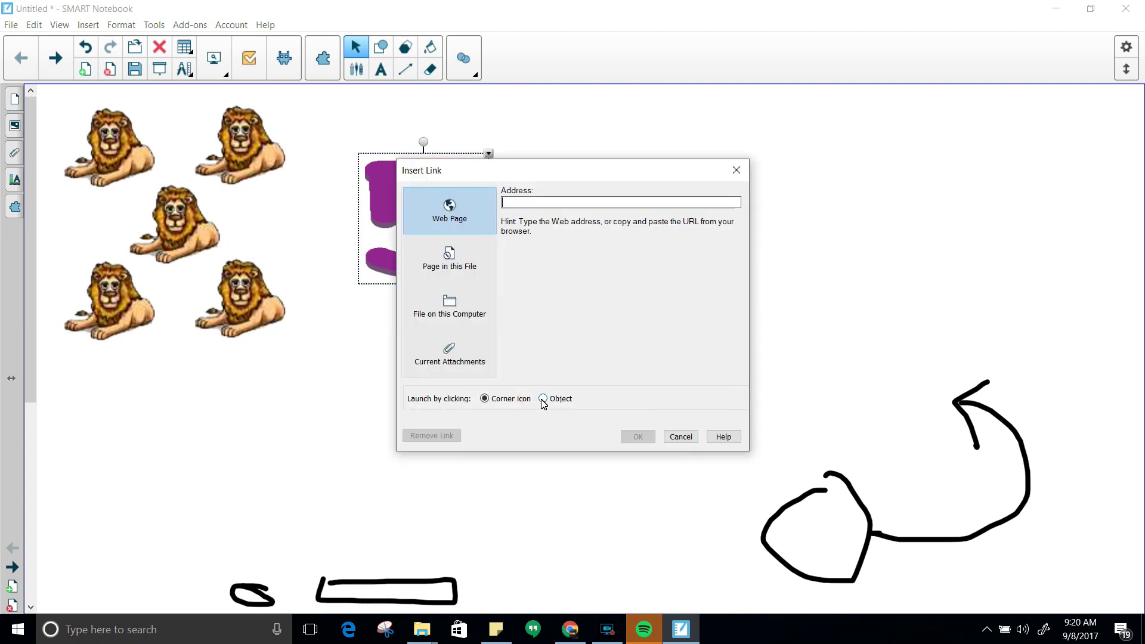
pyautogui.click(542, 399)
pyautogui.click(552, 204)
pyautogui.write('www.wisek12.org')
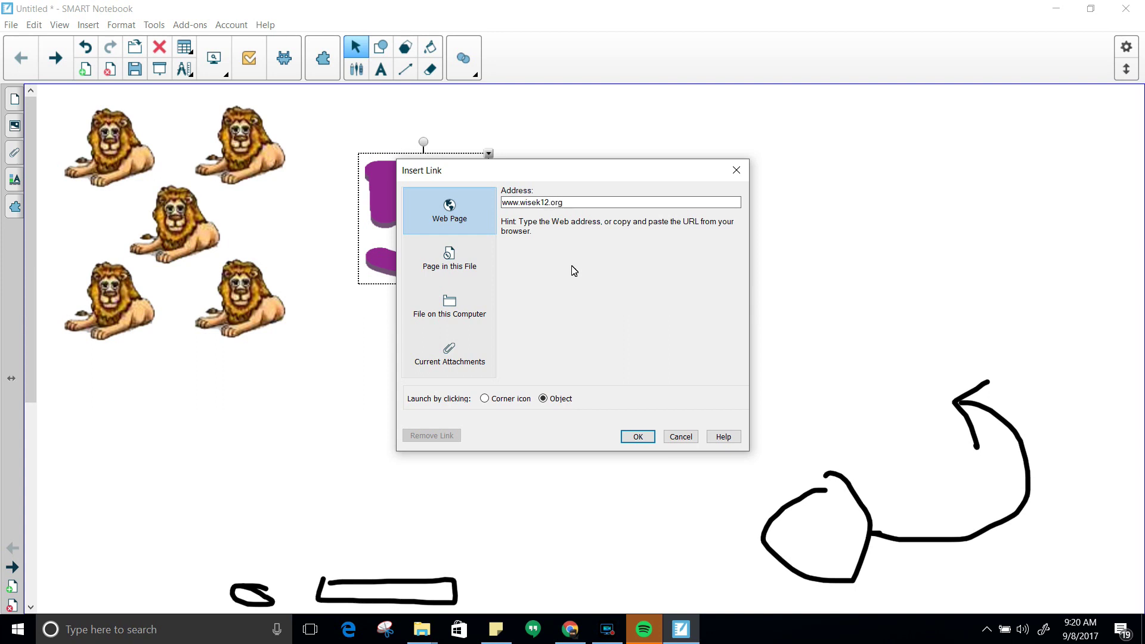
pyautogui.click(637, 436)
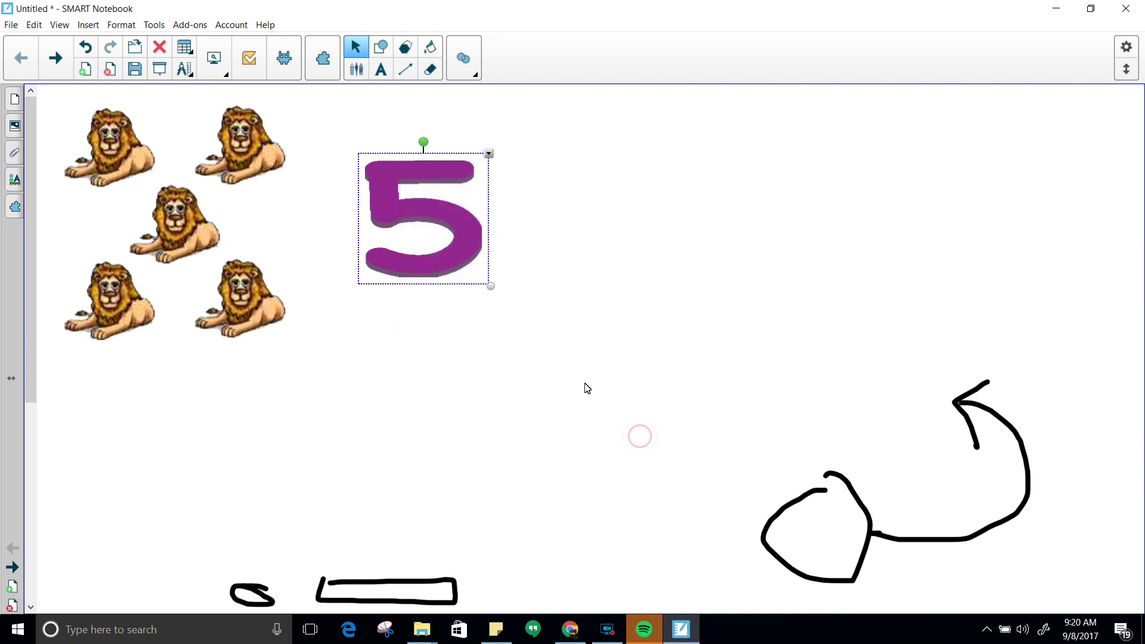
pyautogui.click(555, 373)
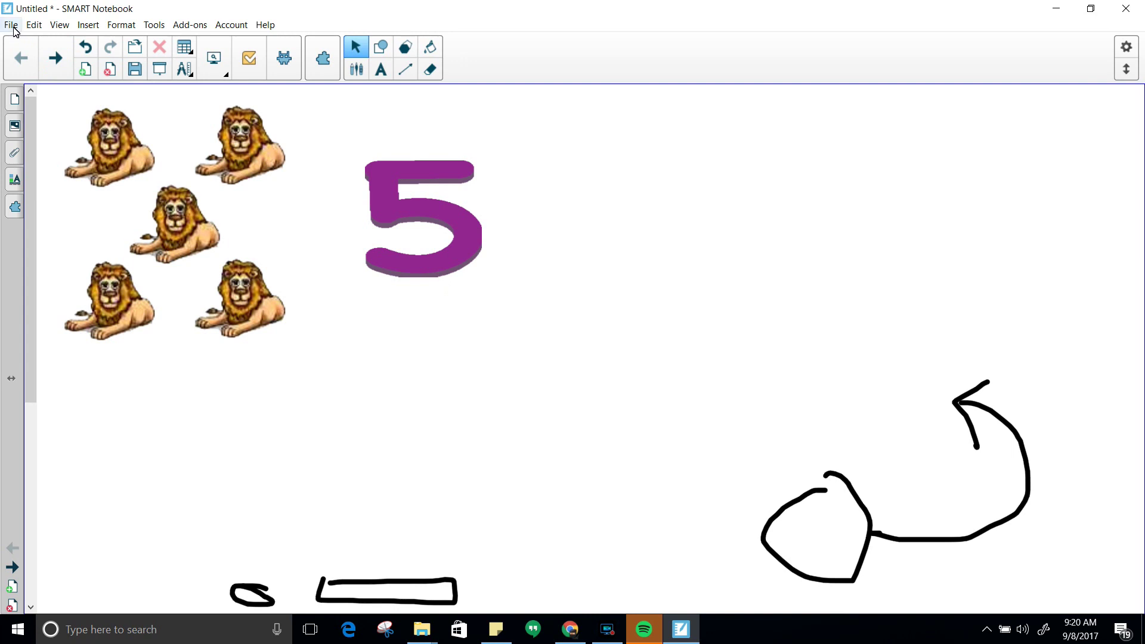
# - Turn on the option to show all links when a page opens
pyautogui.click(58, 26)
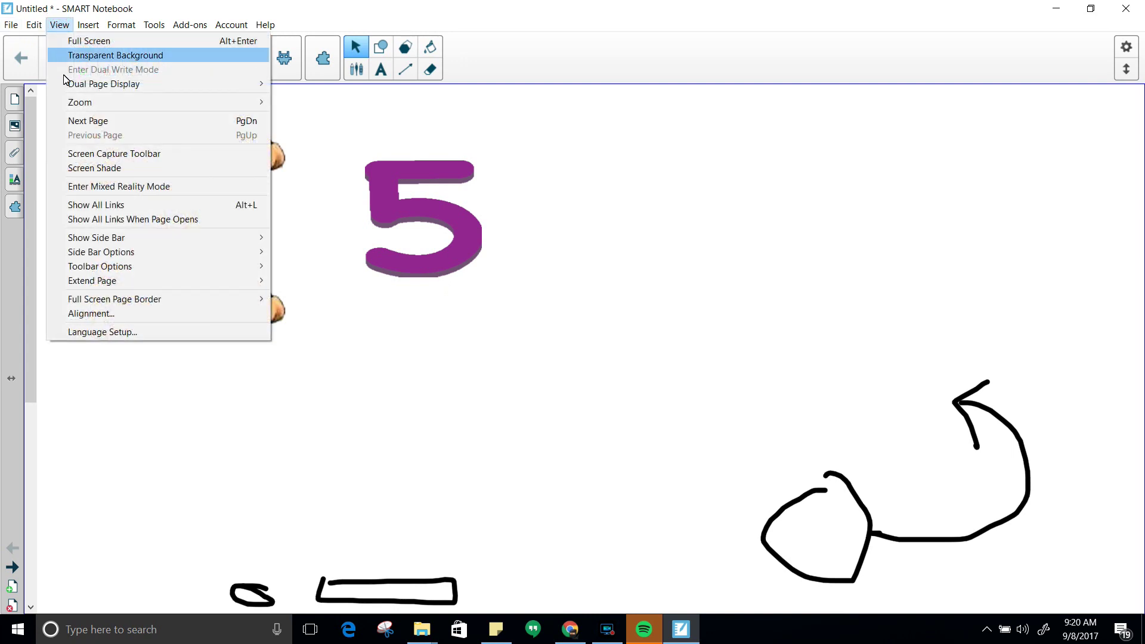
pyautogui.click(143, 221)
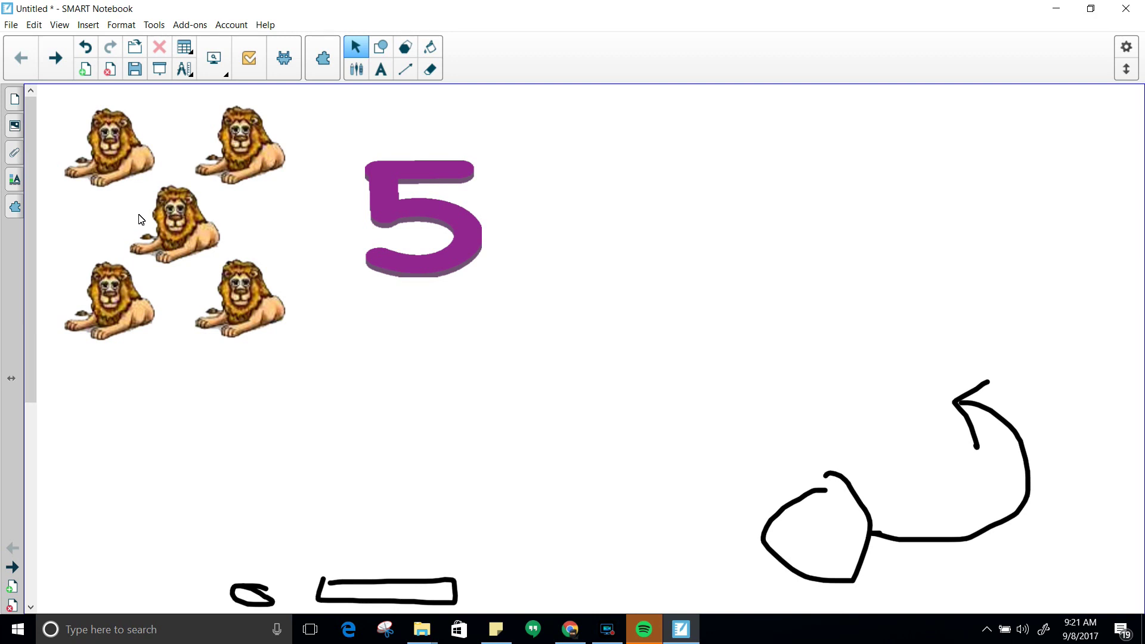
# - Show the Page Sorter in the side bar
pyautogui.click(60, 26)
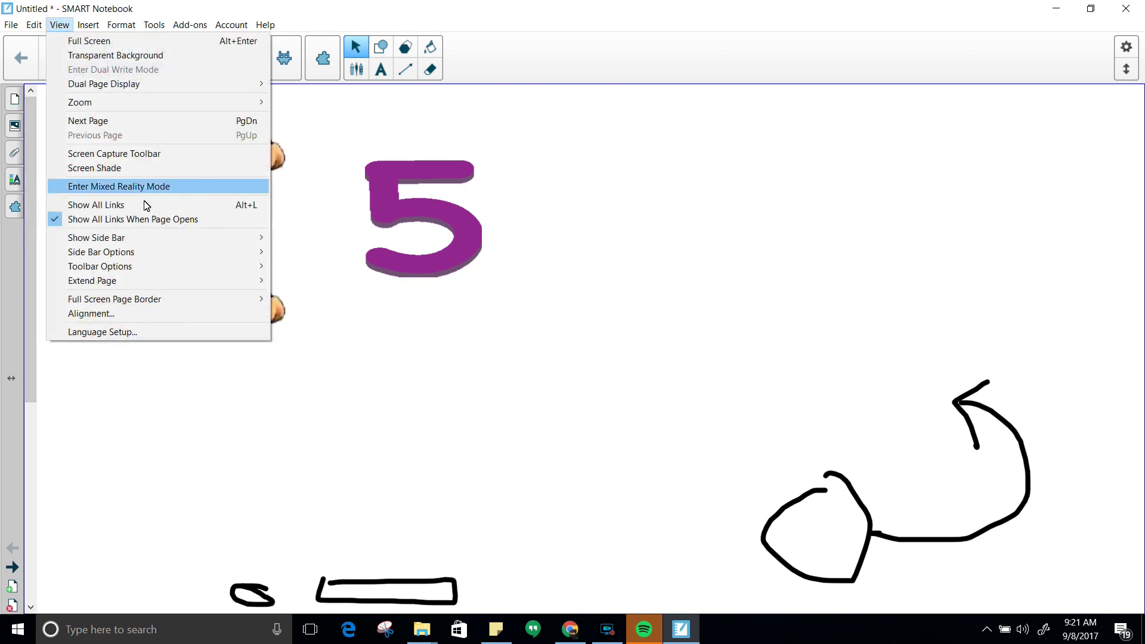
pyautogui.moveTo(127, 240)
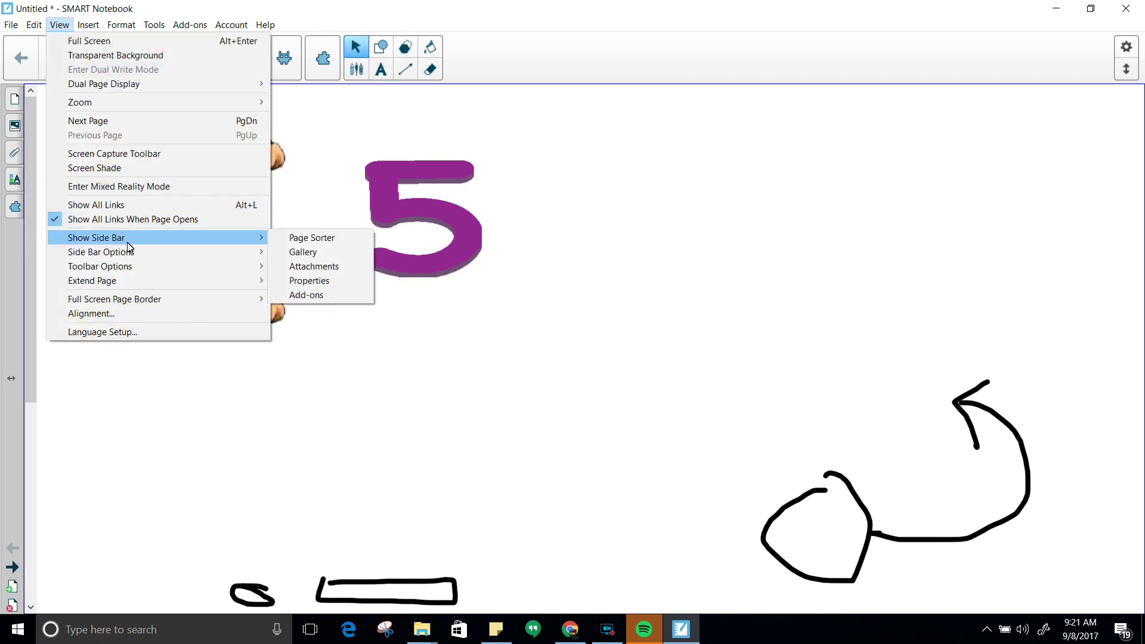
pyautogui.click(303, 243)
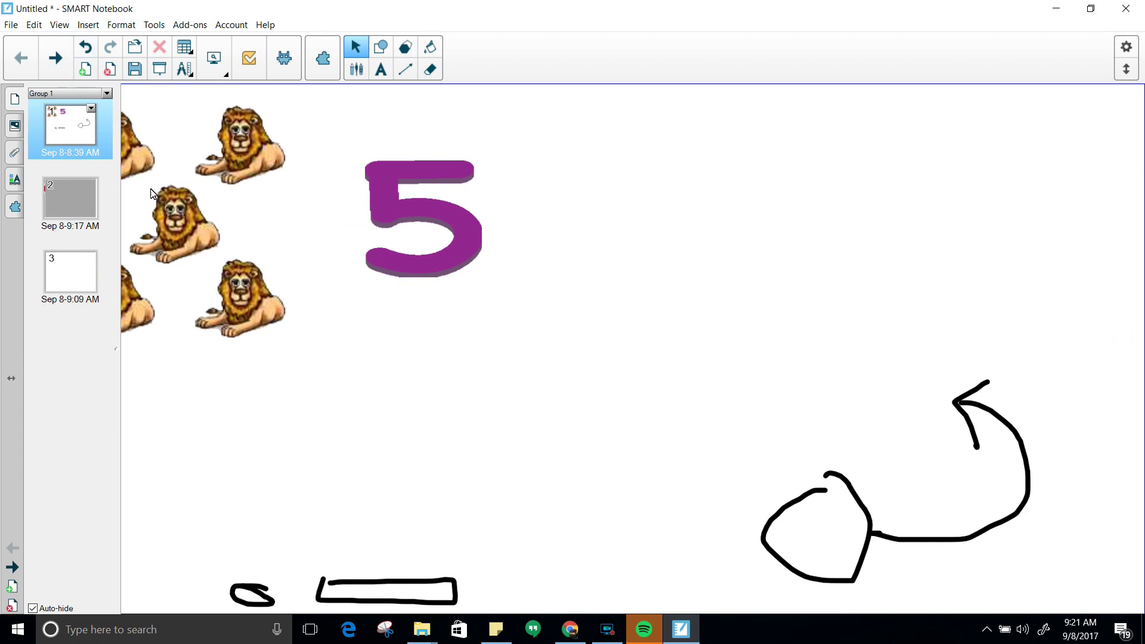
pyautogui.click(60, 25)
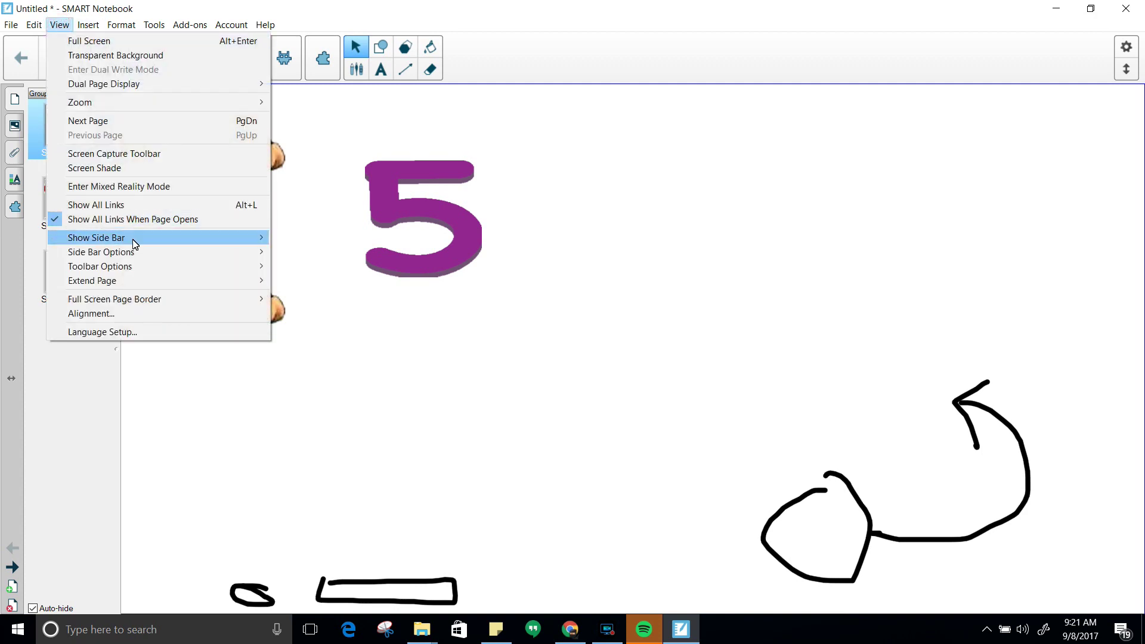
pyautogui.moveTo(134, 259)
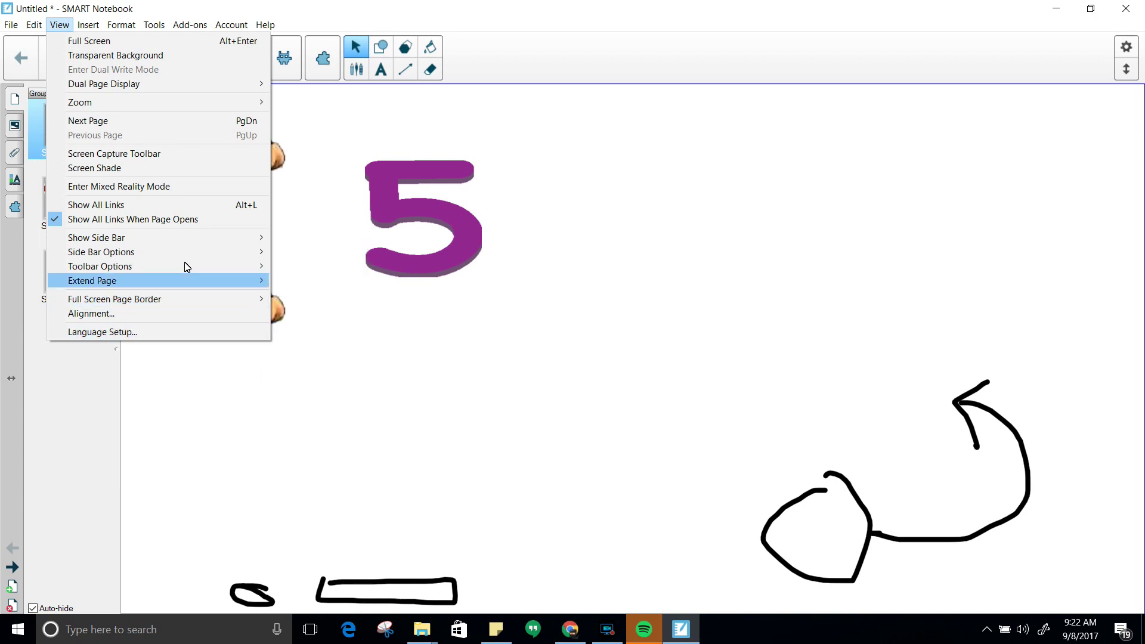
pyautogui.moveTo(185, 266)
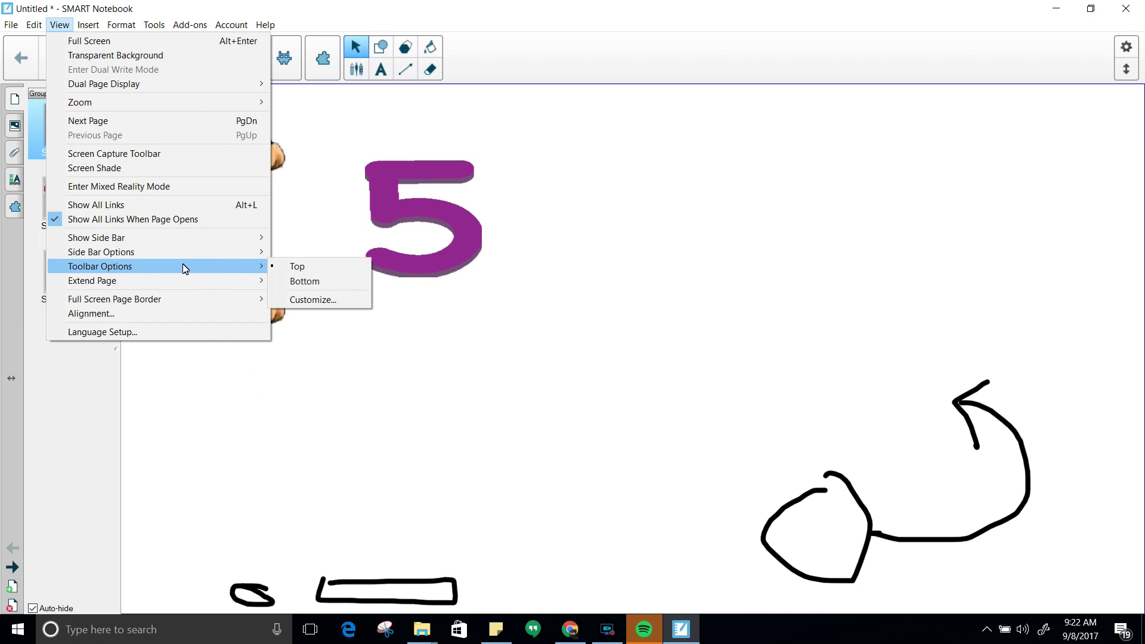
pyautogui.click(288, 365)
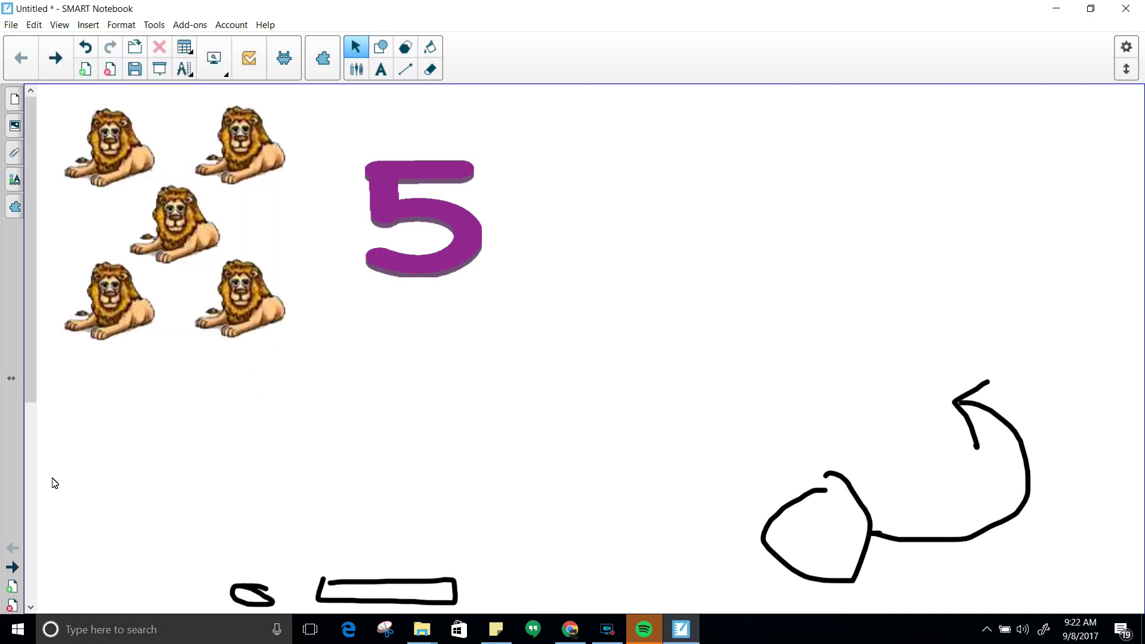
# - Move the side bar to the opposite side of the page and back, twice
pyautogui.click(11, 378)
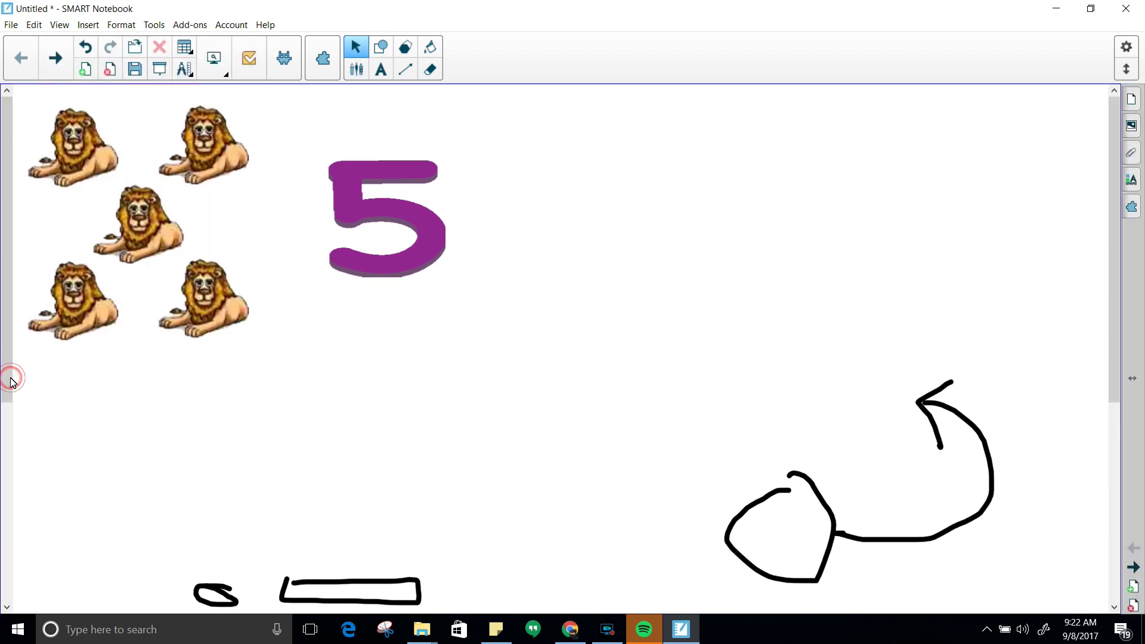
pyautogui.click(1132, 378)
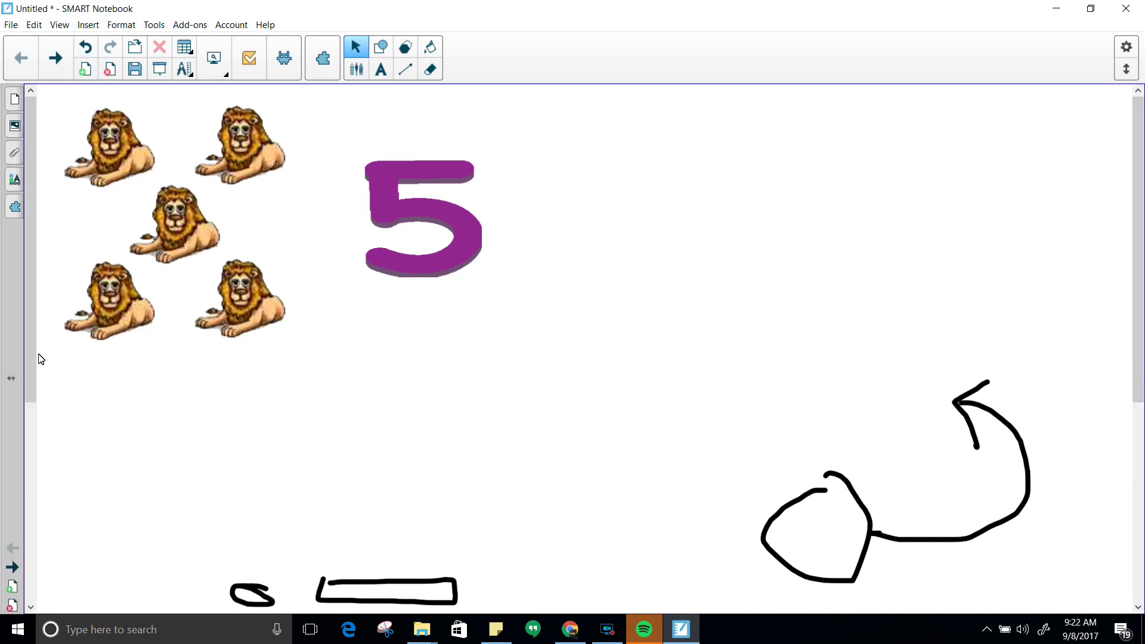
pyautogui.click(12, 379)
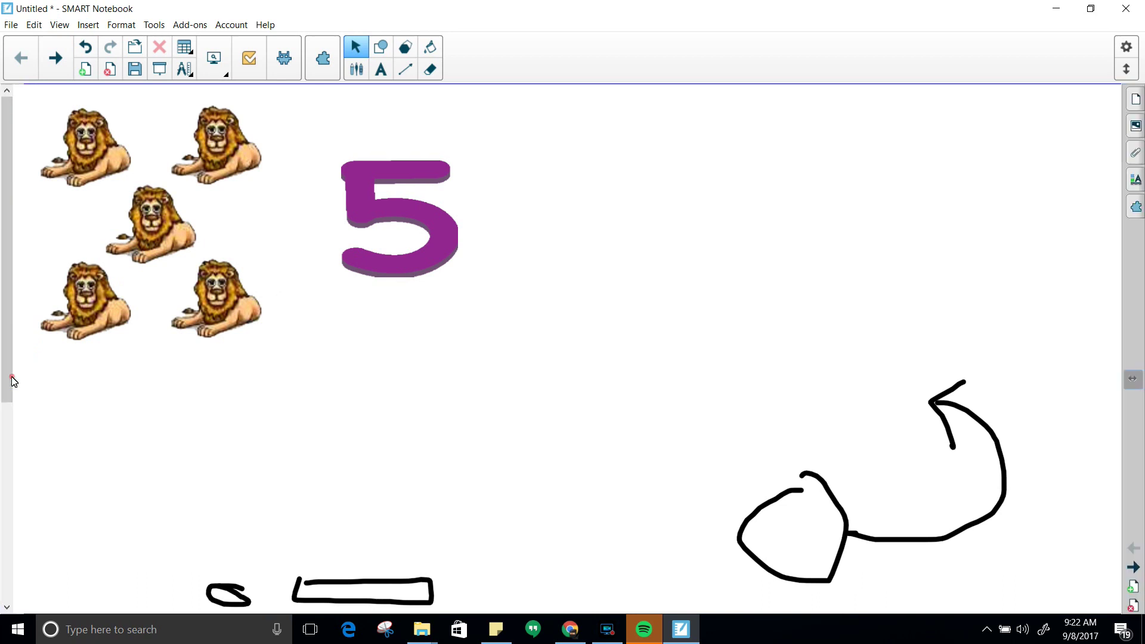
pyautogui.click(1132, 378)
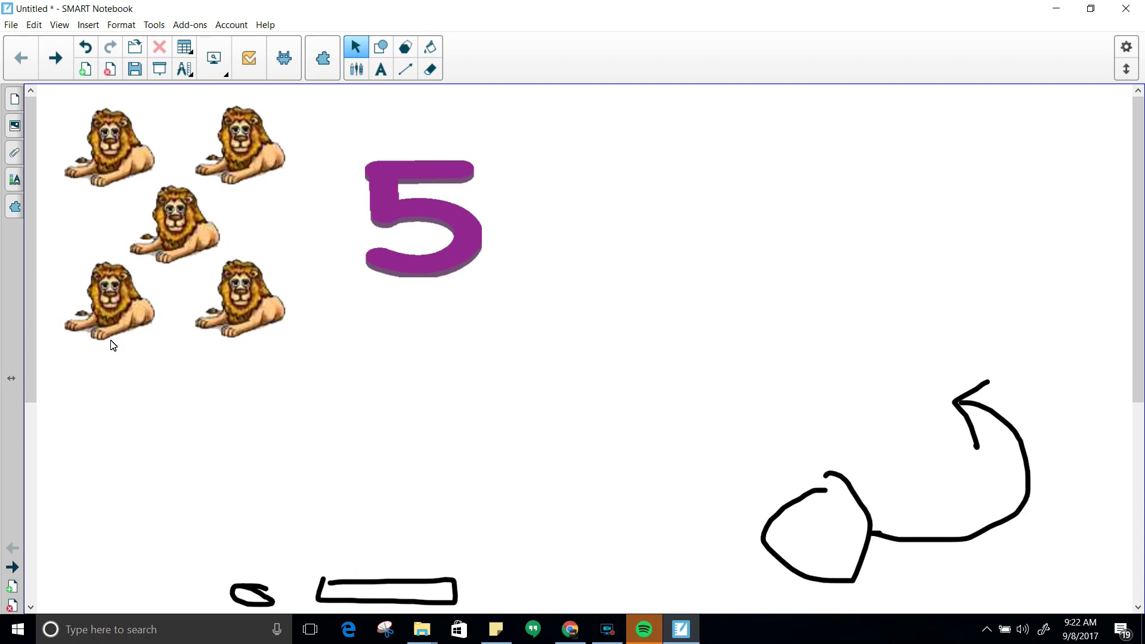
# - Place the toolbar at the bottom of the window and return it to the top, twice
pyautogui.click(59, 24)
pyautogui.moveTo(113, 275)
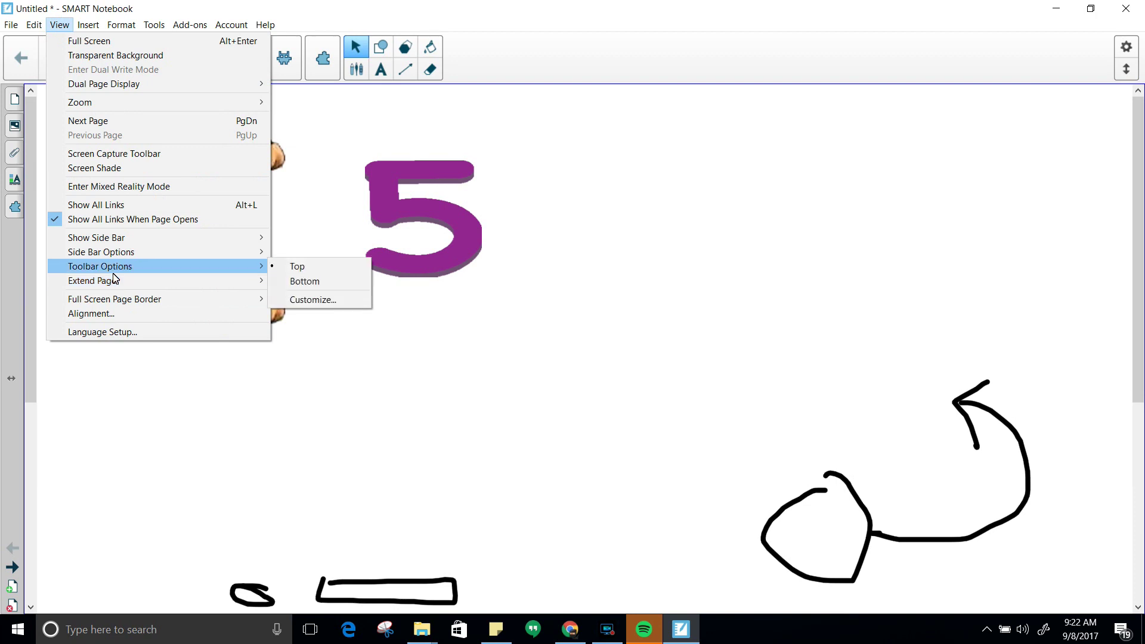
pyautogui.click(310, 282)
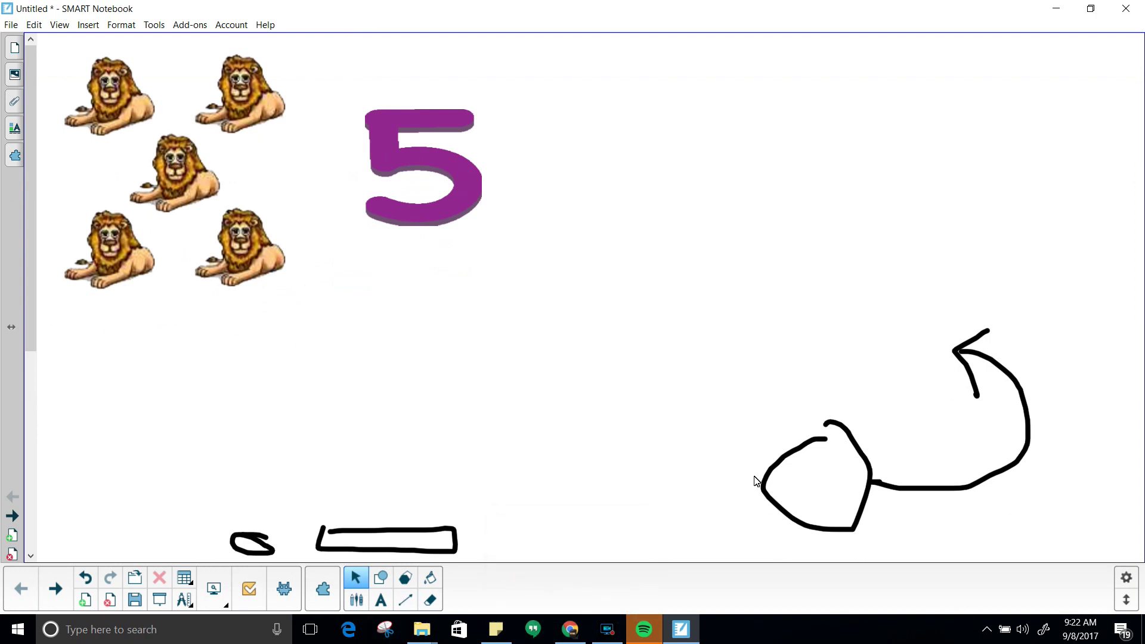
pyautogui.click(1126, 600)
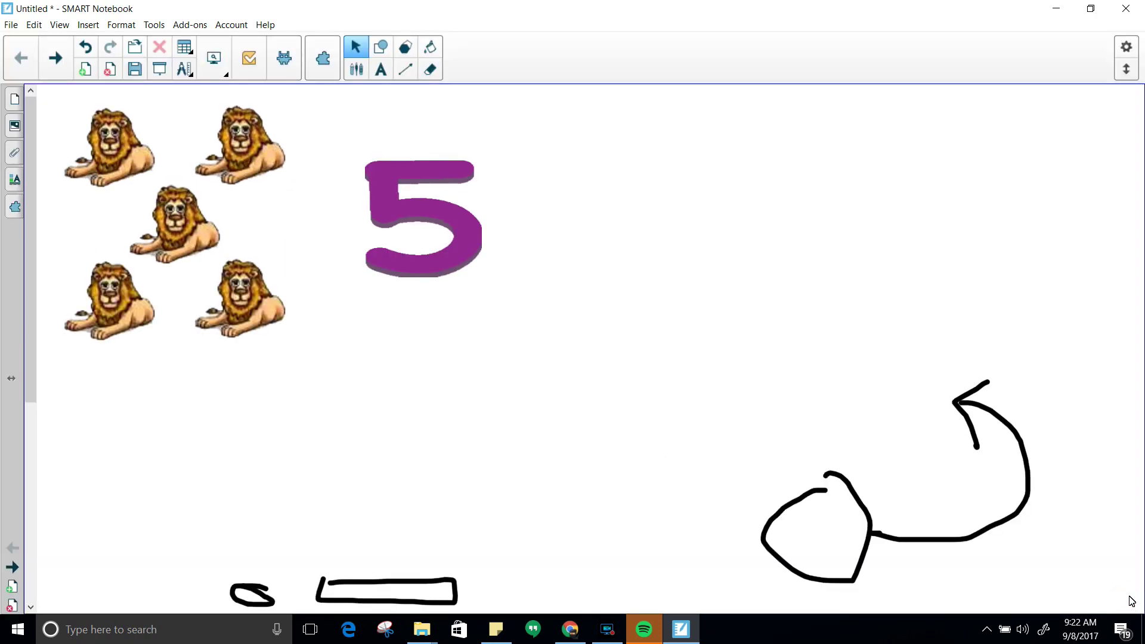
pyautogui.click(1126, 70)
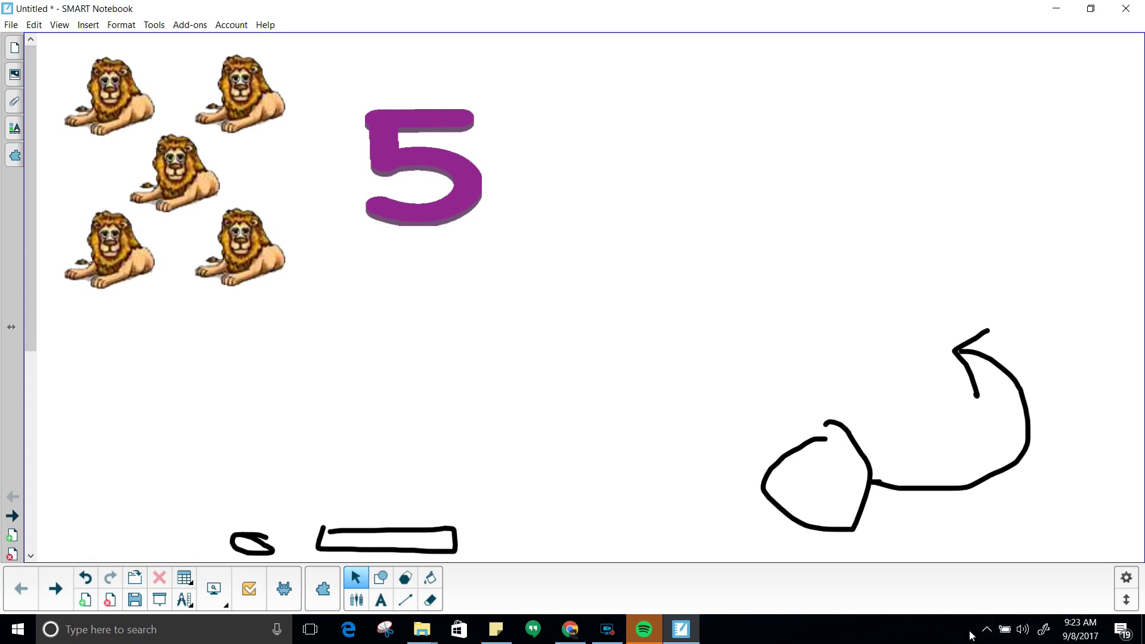
pyautogui.click(1132, 605)
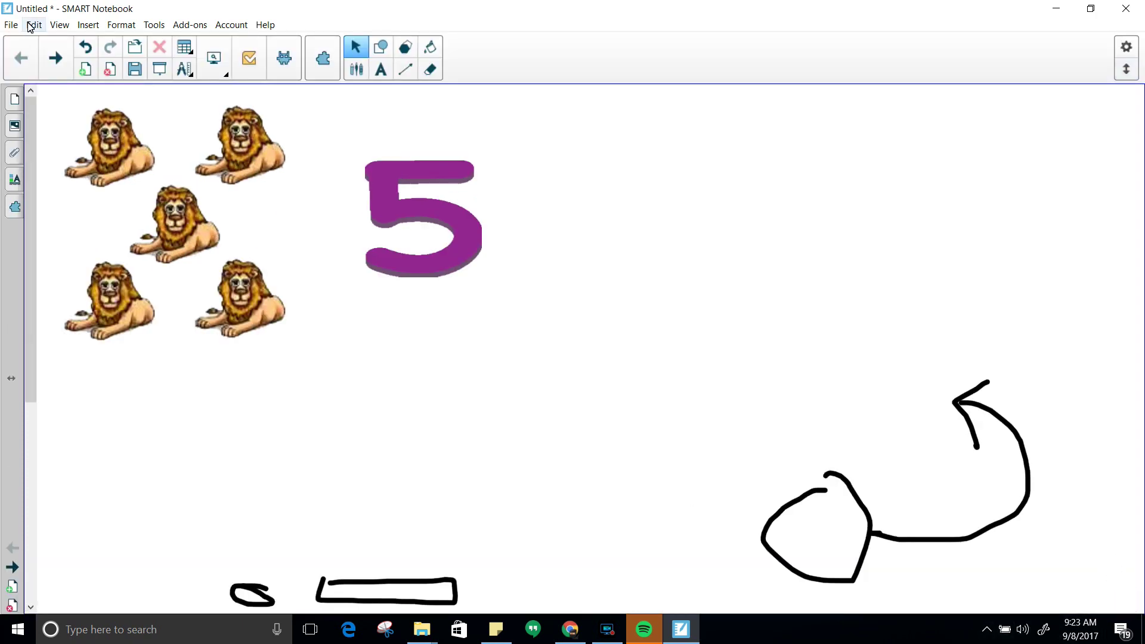
# - Turn on the Extend Page option and check the lower end of page 1
pyautogui.click(59, 26)
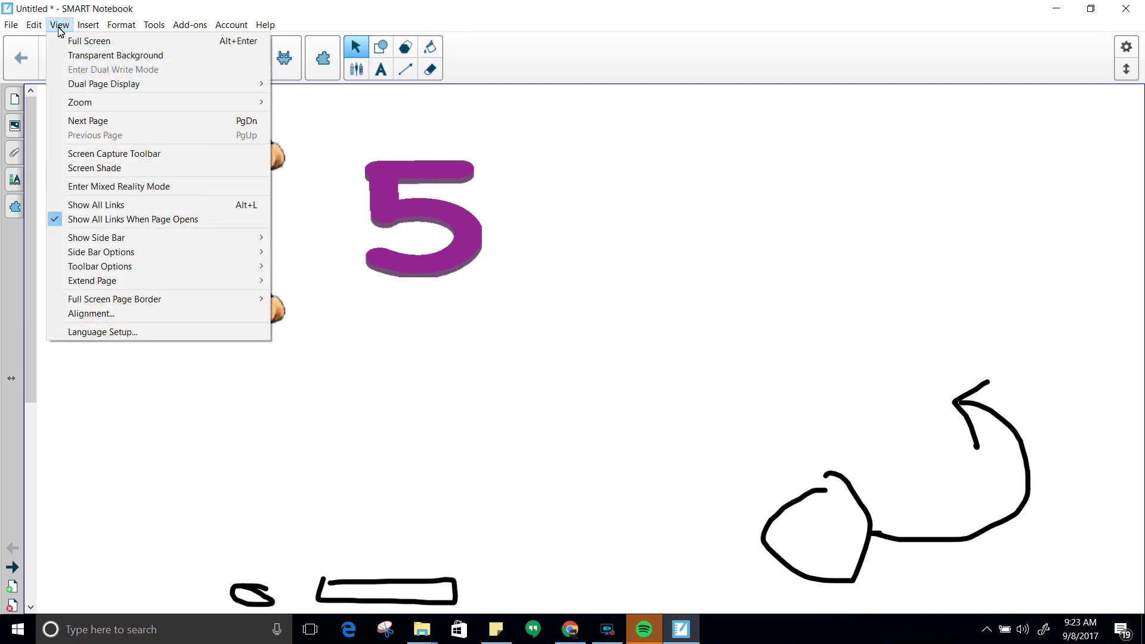
pyautogui.moveTo(104, 282)
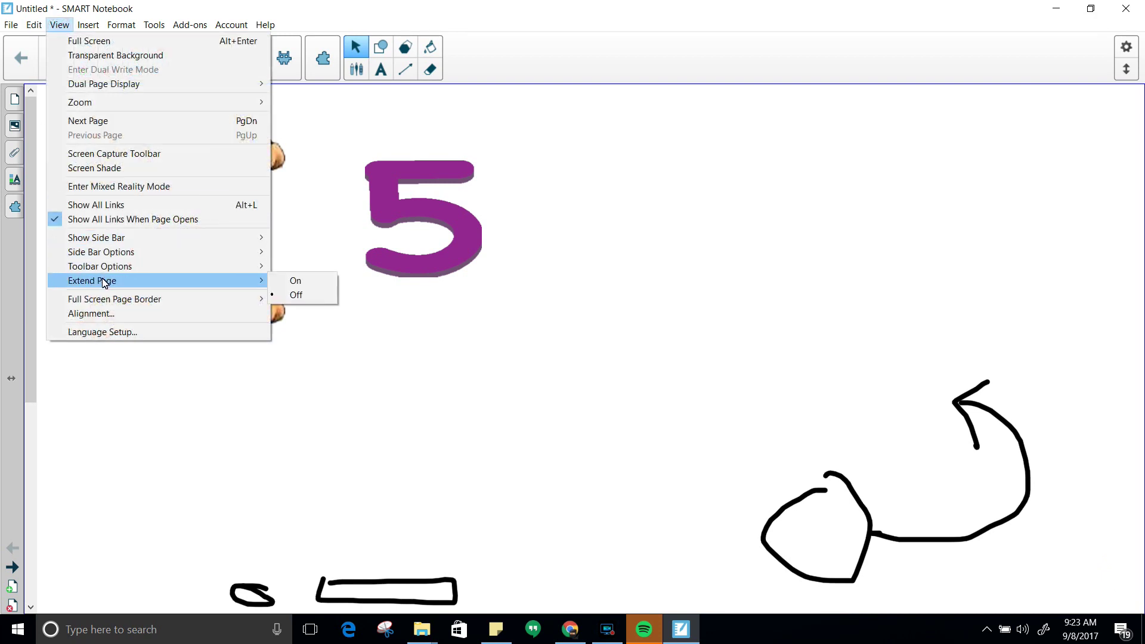
pyautogui.click(294, 286)
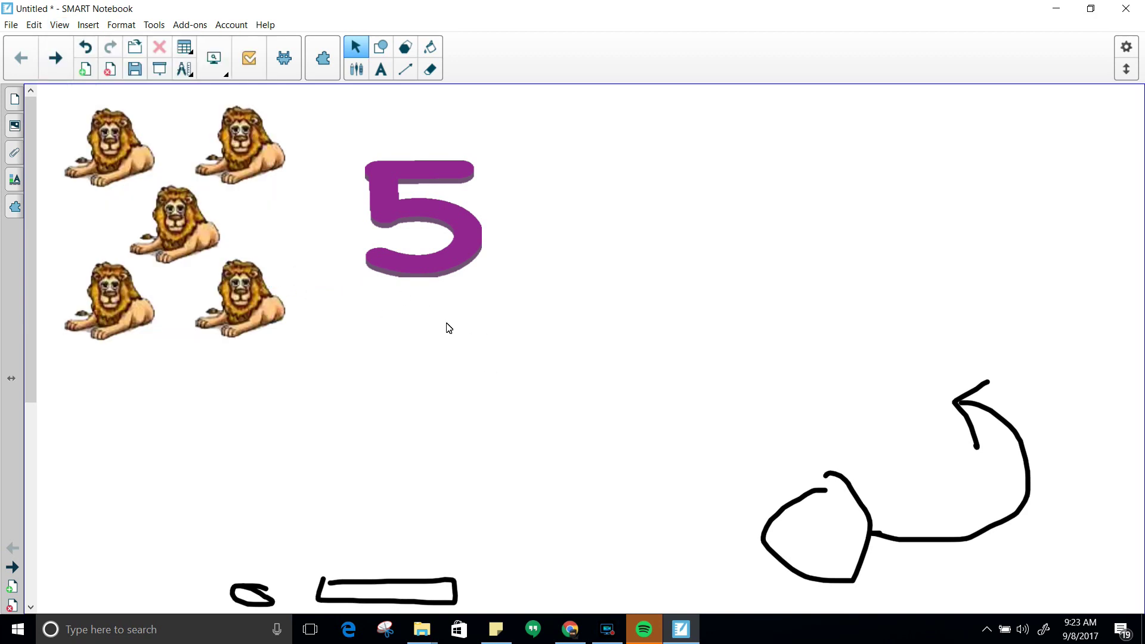
pyautogui.scroll(-5, 453, 327)
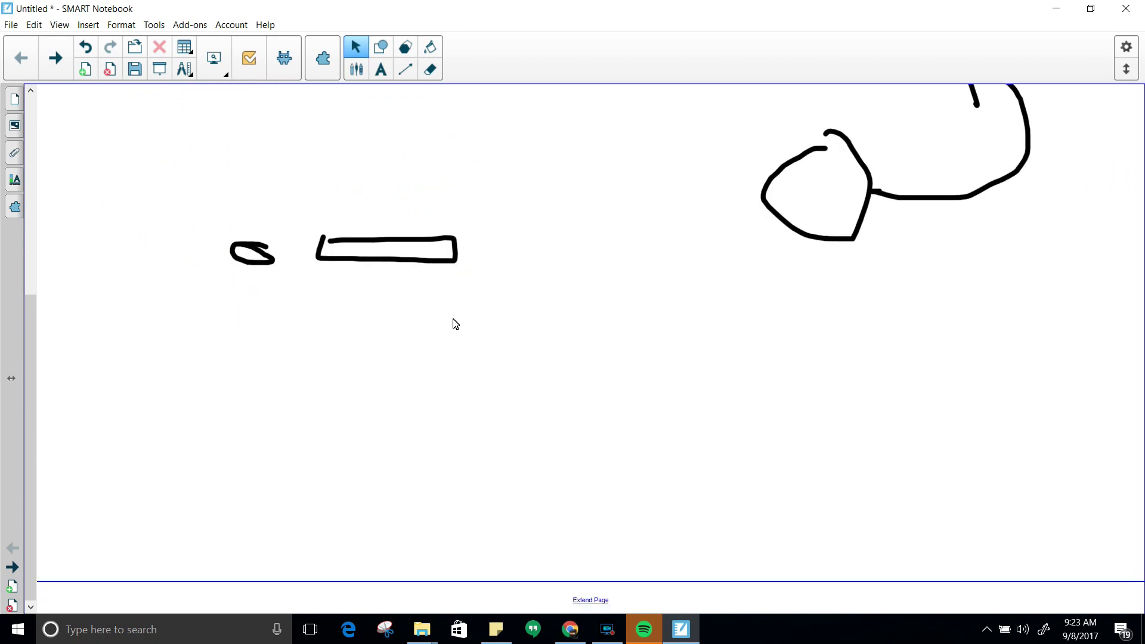
pyautogui.scroll(5, 495, 433)
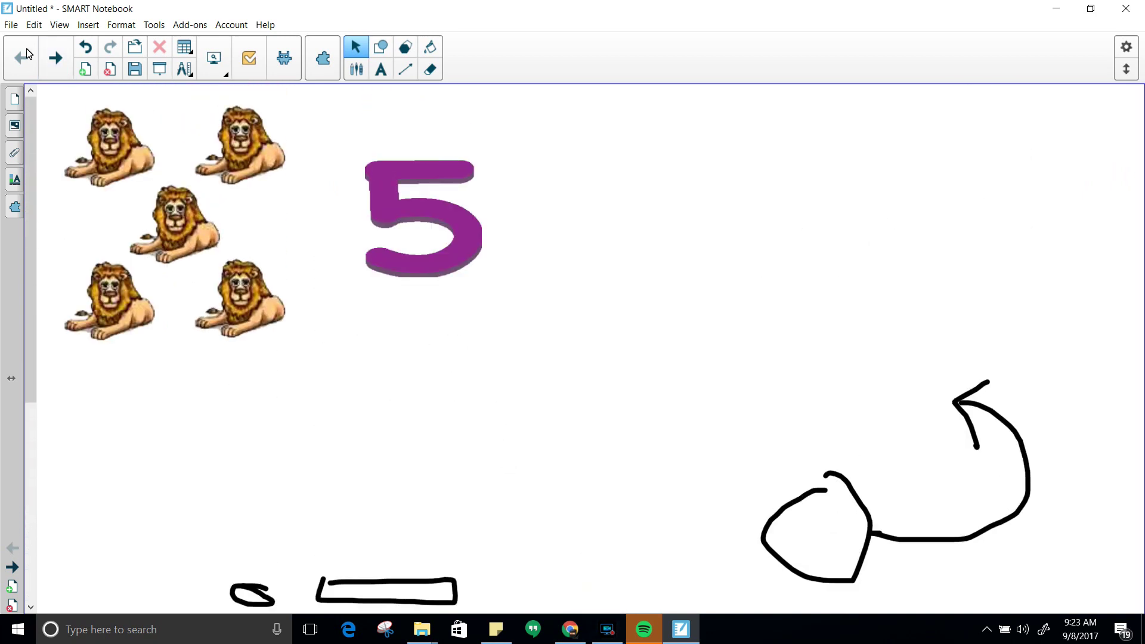
# - Turn off the Extend Page option
pyautogui.click(60, 25)
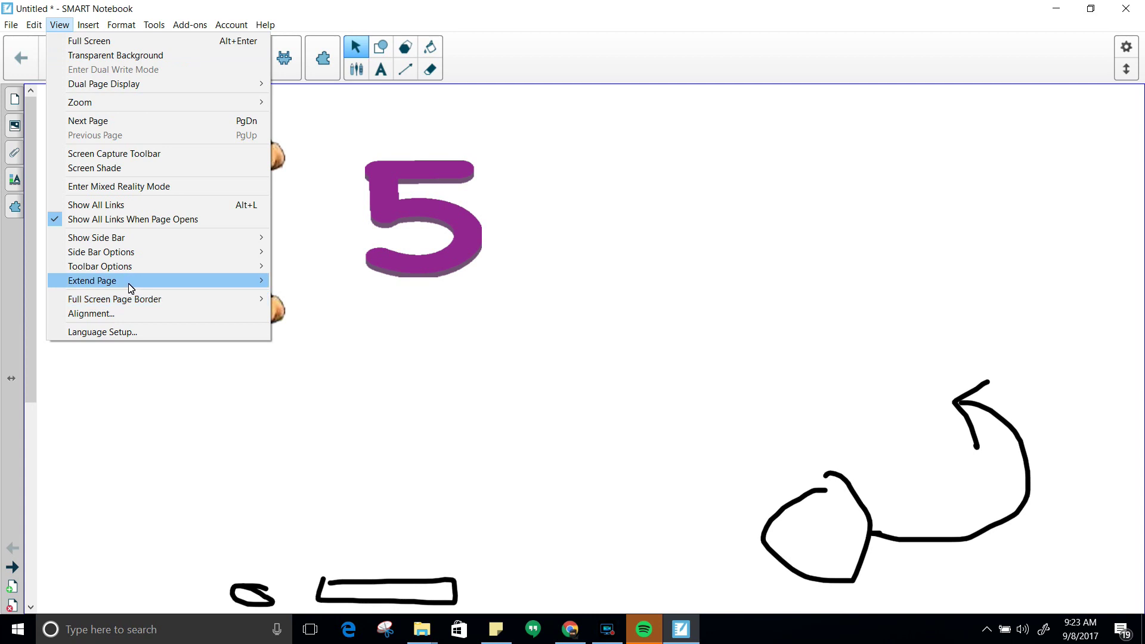
pyautogui.moveTo(84, 282)
pyautogui.click(277, 296)
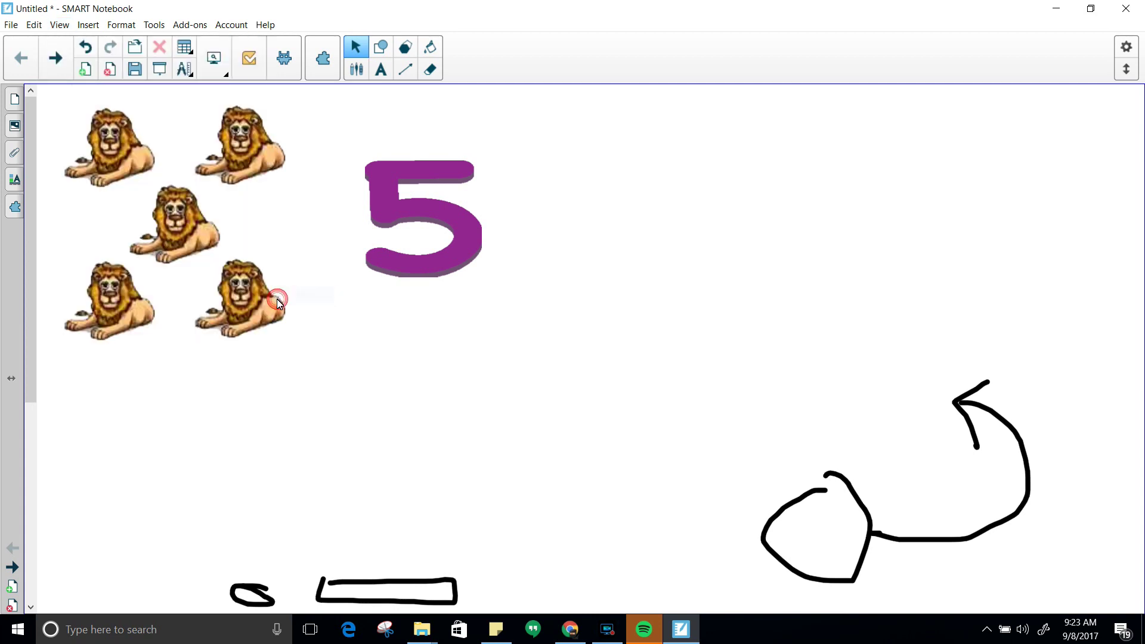
# - Enable alignment guides for active objects plus the vertical and horizontal page center guides, and view them on the page
pyautogui.click(61, 24)
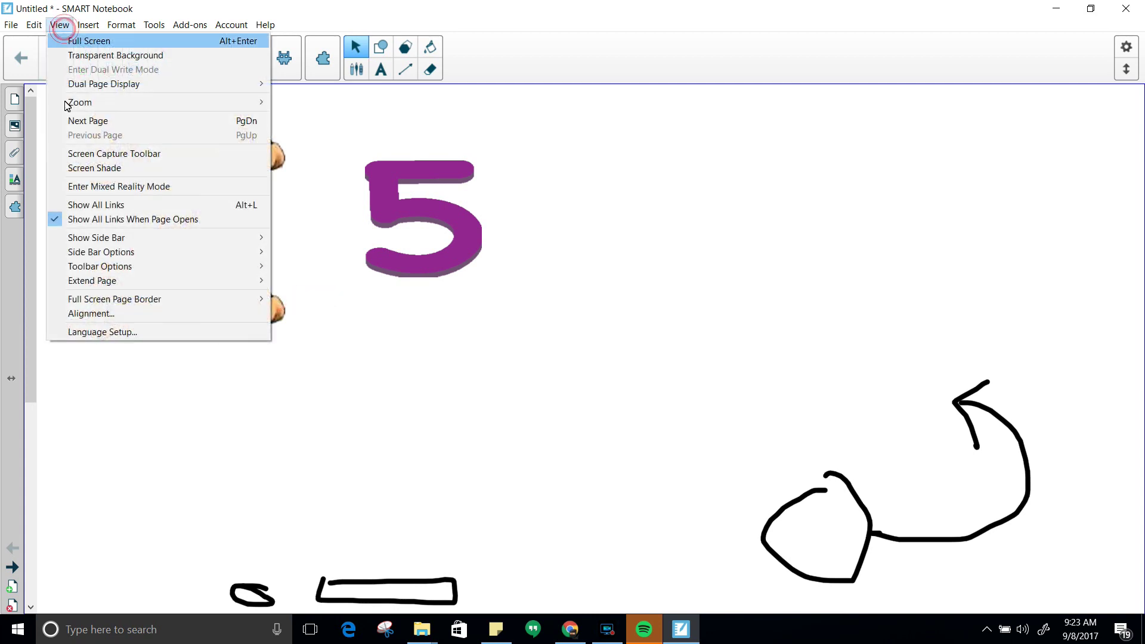
pyautogui.moveTo(124, 304)
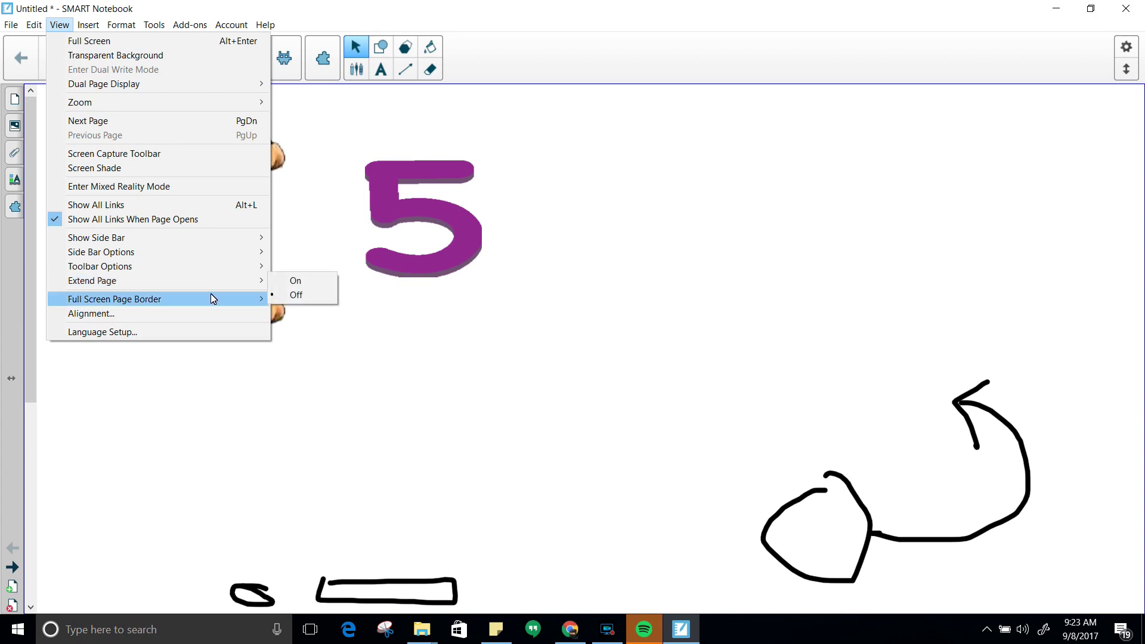
pyautogui.moveTo(213, 298)
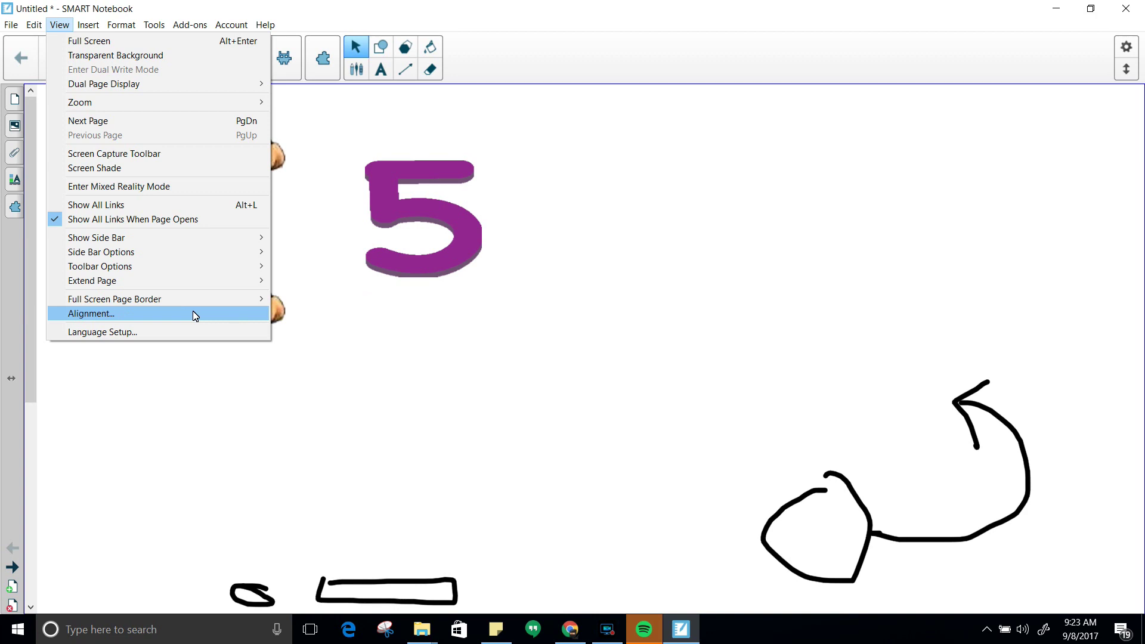
pyautogui.click(195, 316)
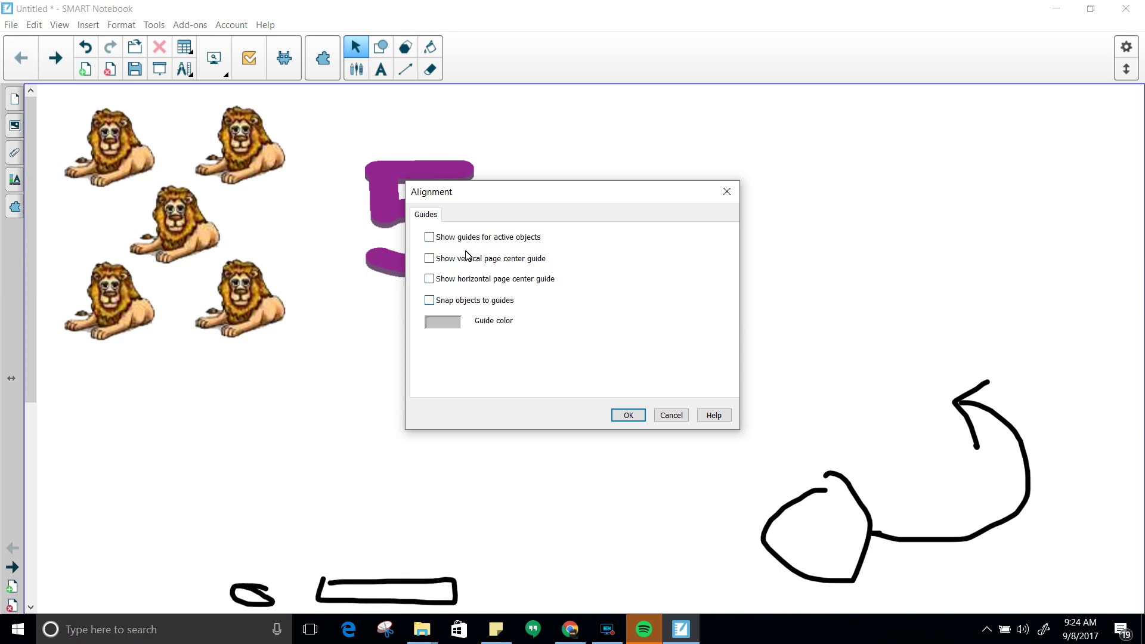
pyautogui.click(428, 238)
pyautogui.click(430, 259)
pyautogui.click(430, 281)
pyautogui.click(628, 416)
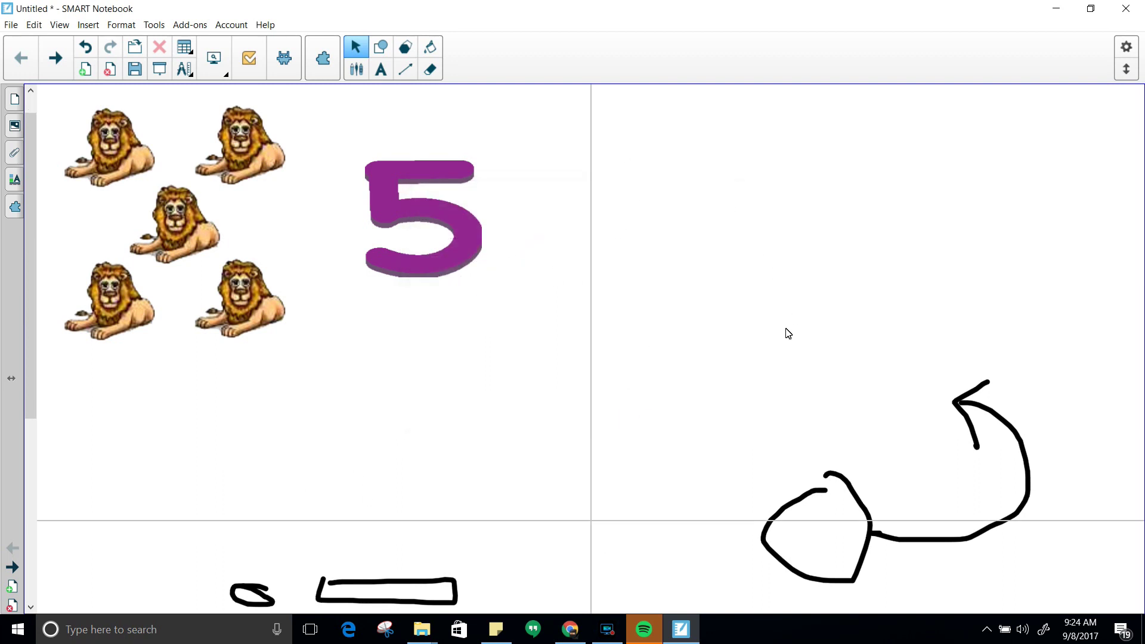
pyautogui.scroll(-5, 784, 330)
pyautogui.scroll(5, 787, 332)
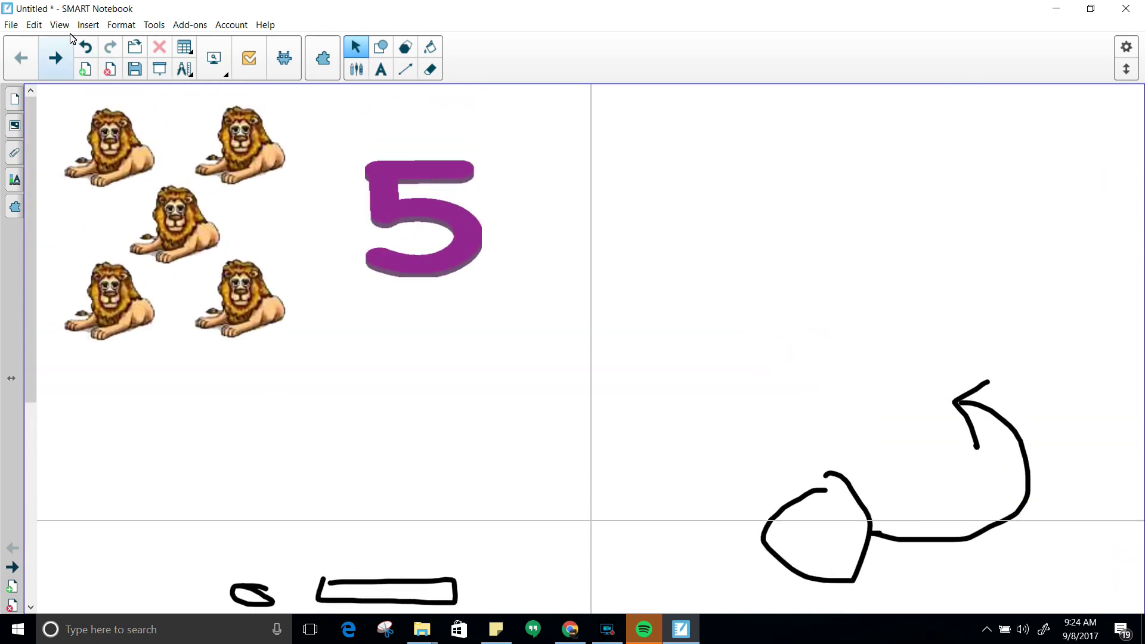
# - Clear the active-object, vertical and horizontal page center guide options in the alignment settings, and cancel the changes
pyautogui.click(62, 27)
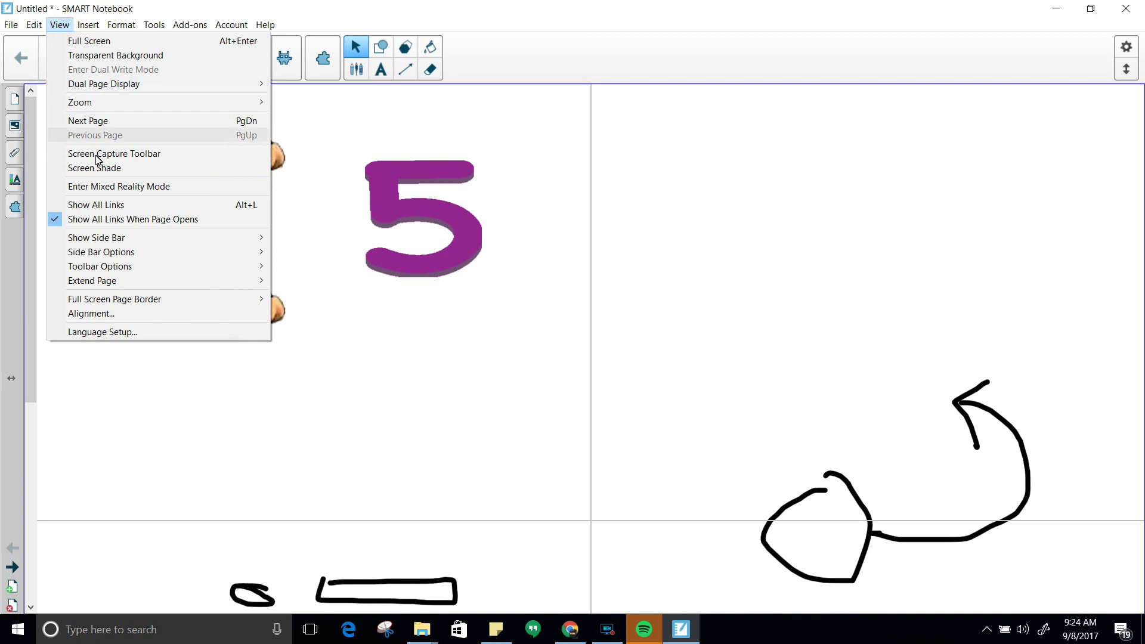
pyautogui.click(158, 313)
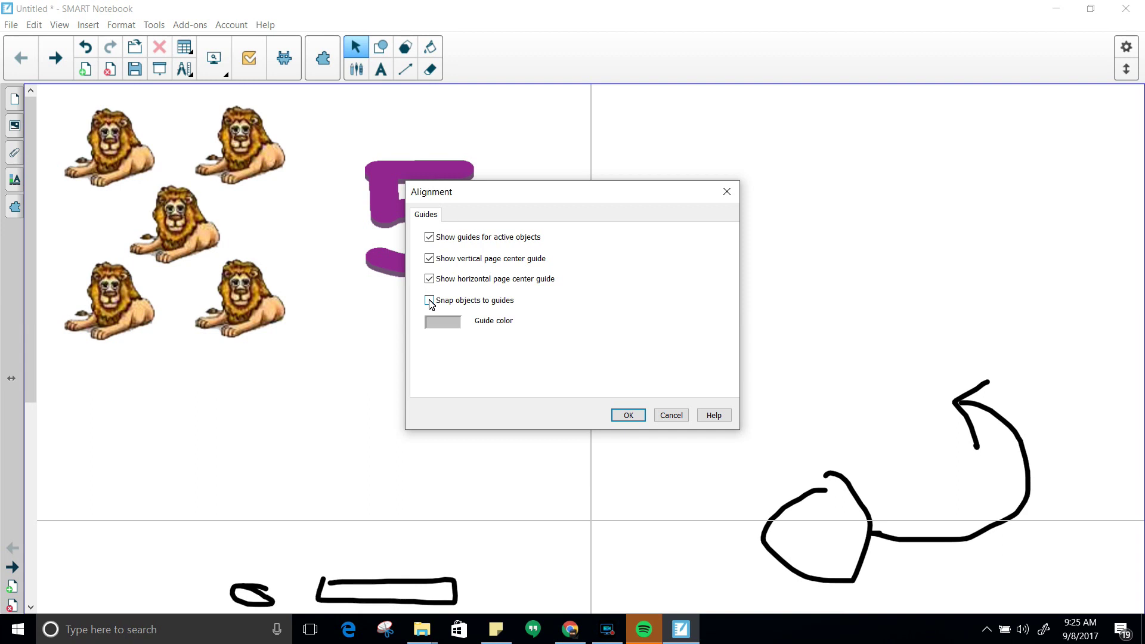
pyautogui.click(429, 238)
pyautogui.click(429, 258)
pyautogui.click(429, 279)
pyautogui.click(670, 416)
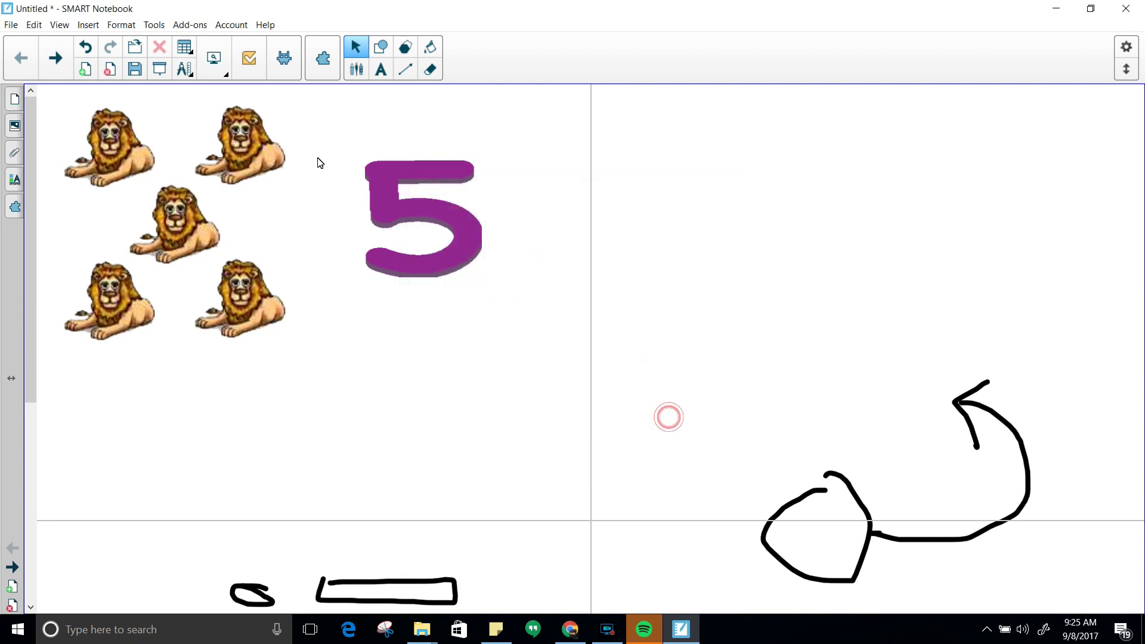
pyautogui.click(60, 25)
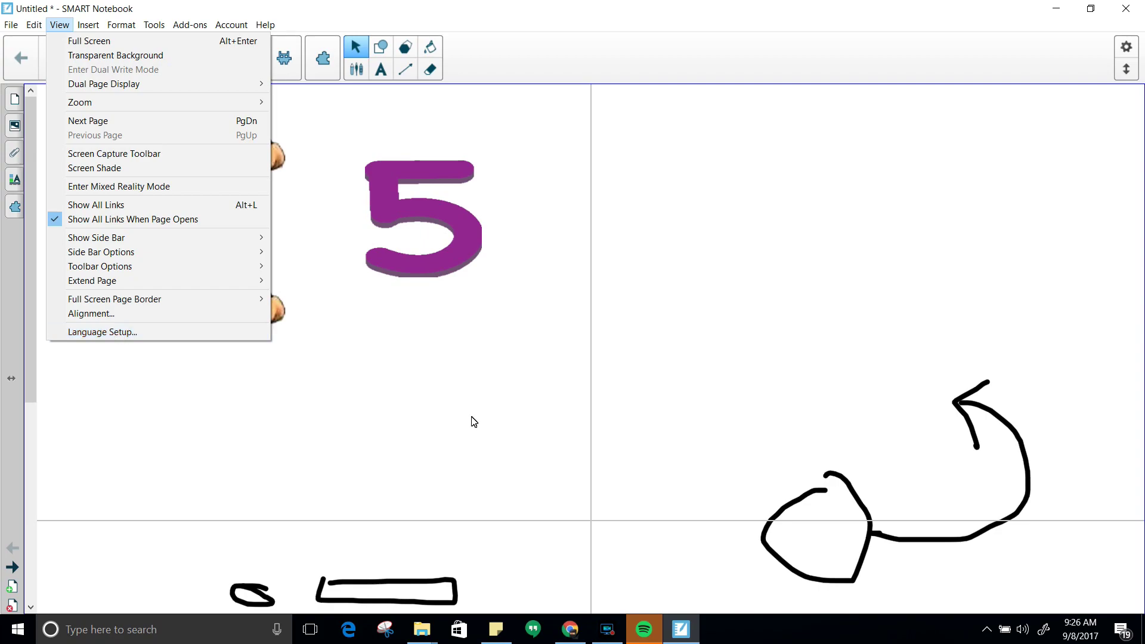
pyautogui.click(465, 409)
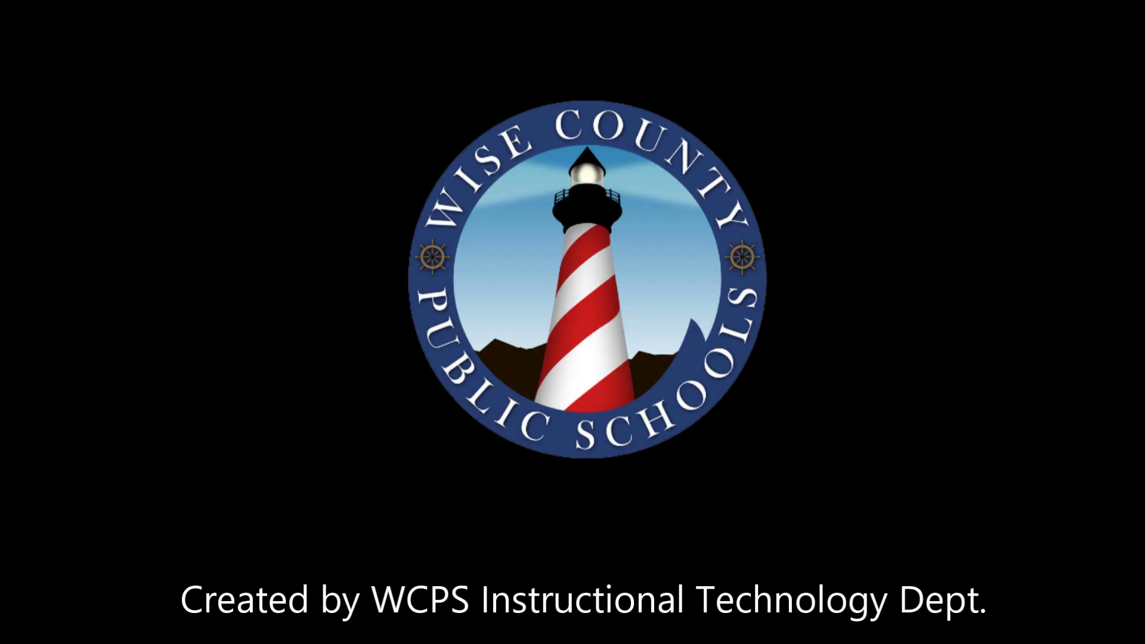